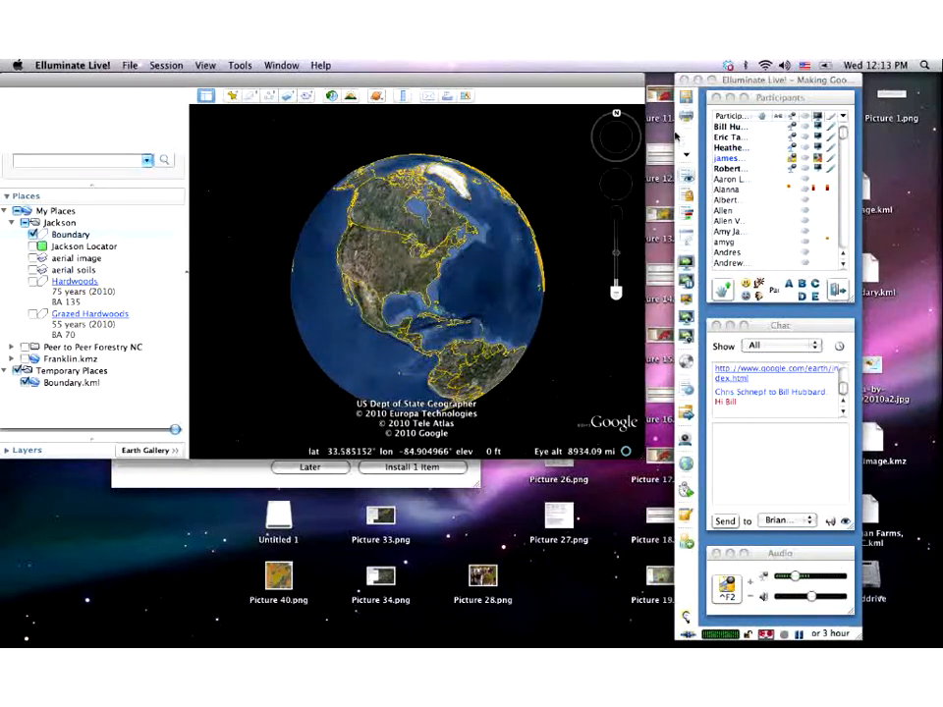
- Turn the globe from North America to face the Atlantic and Africa, with north reset to the top
left_click(629, 150)
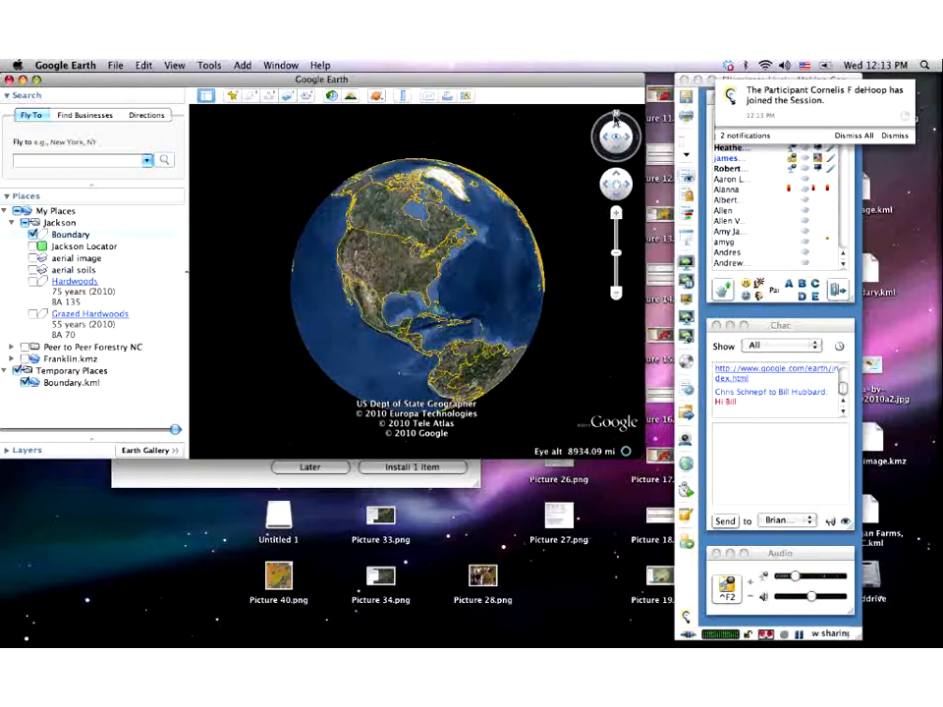
left_click_drag(604, 124, 641, 134)
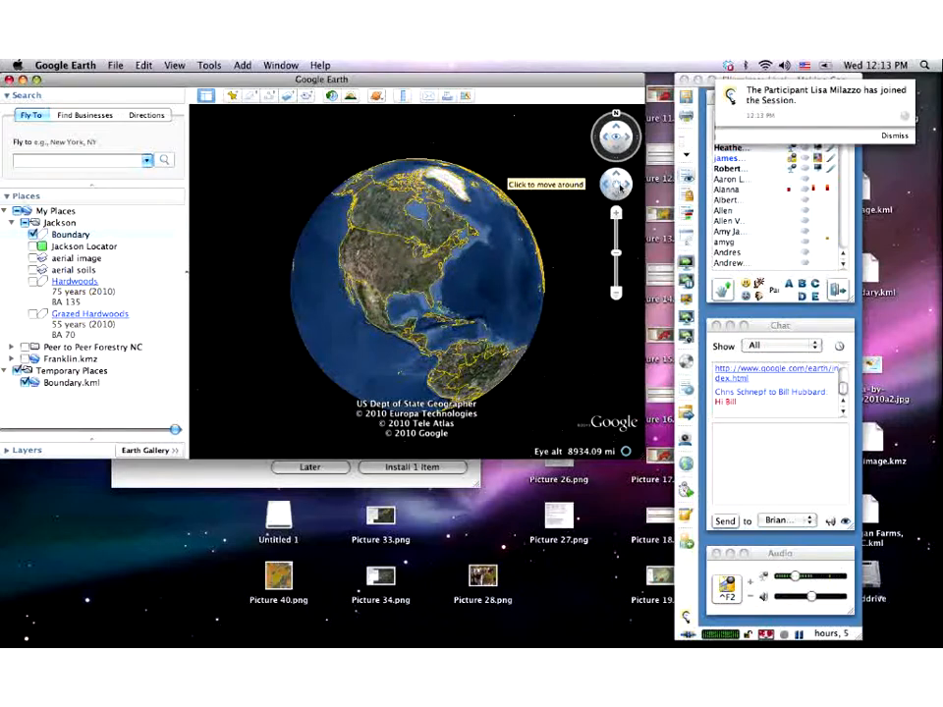
left_click(622, 187)
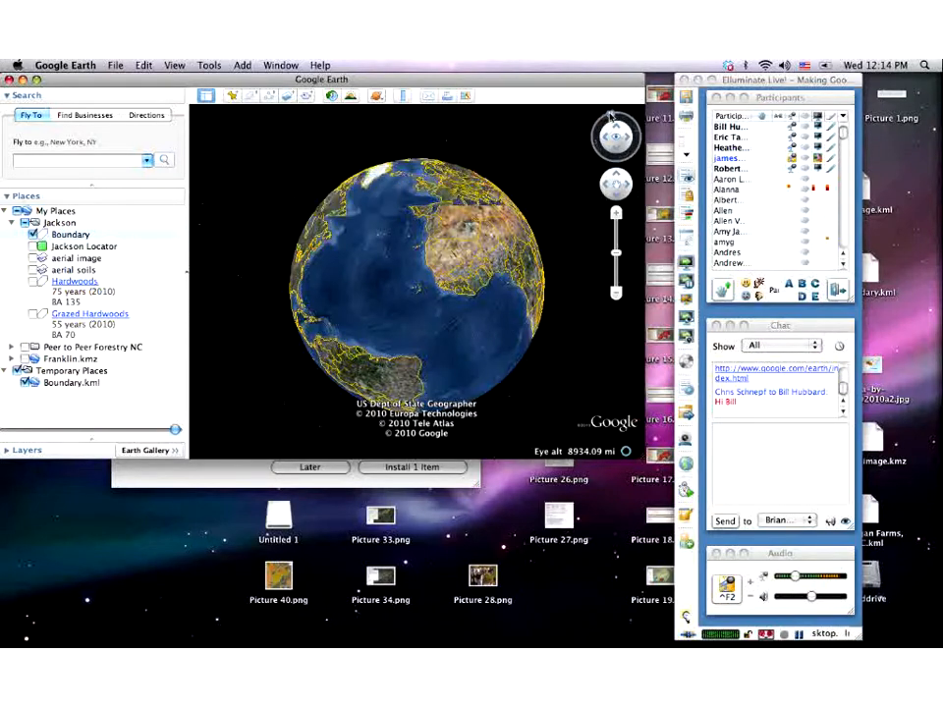
left_click(613, 115)
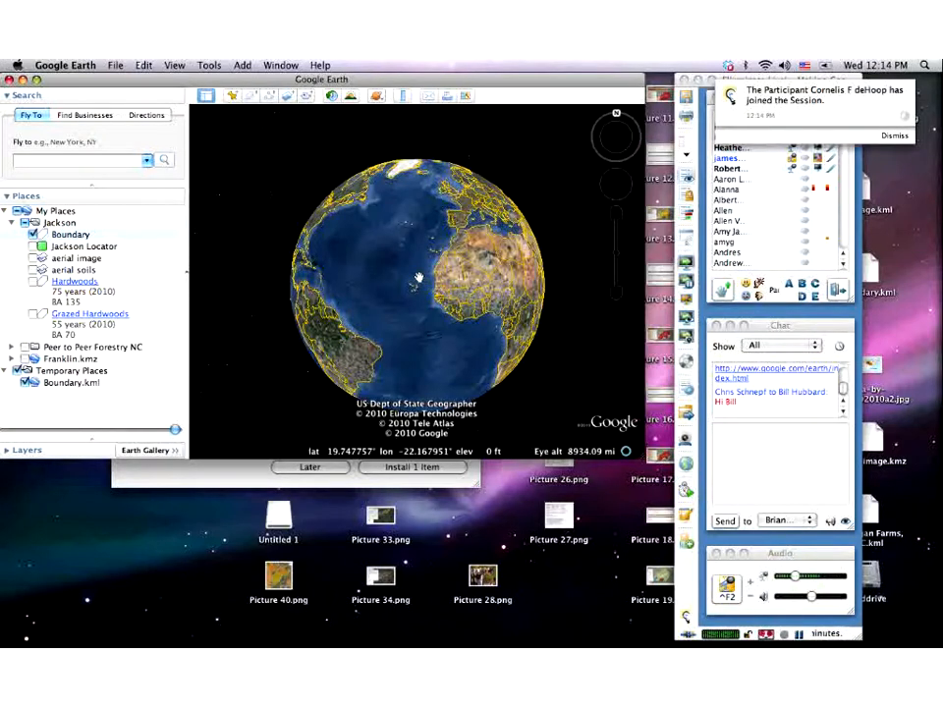
- Zoom the globe to about 4,434 mi eye altitude and drag it back over the central United States
scroll(419, 278, "up", 3)
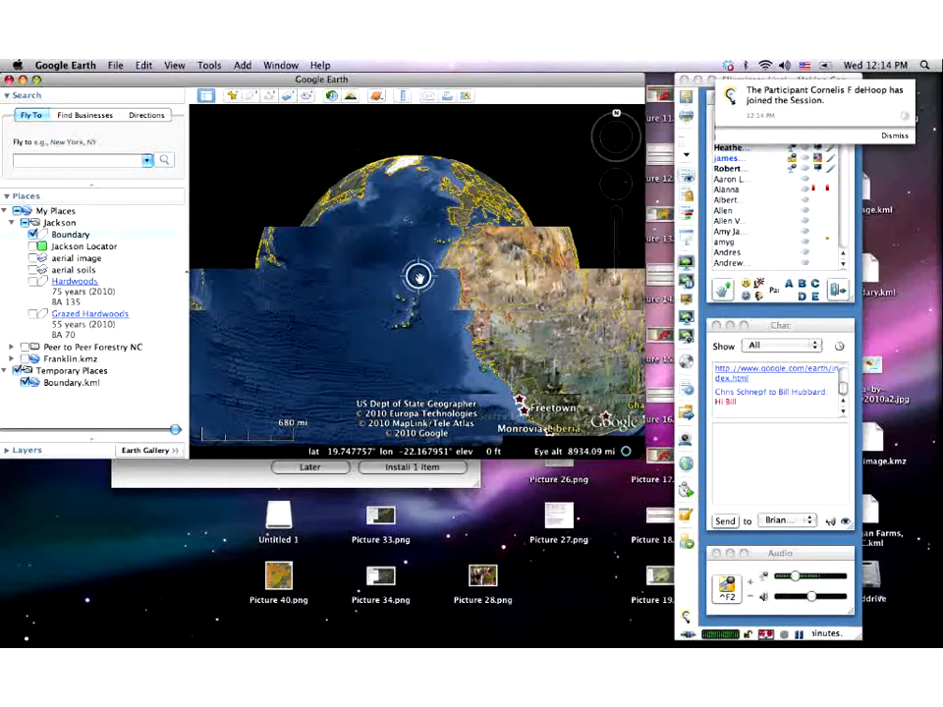
scroll(418, 276, "up", 3)
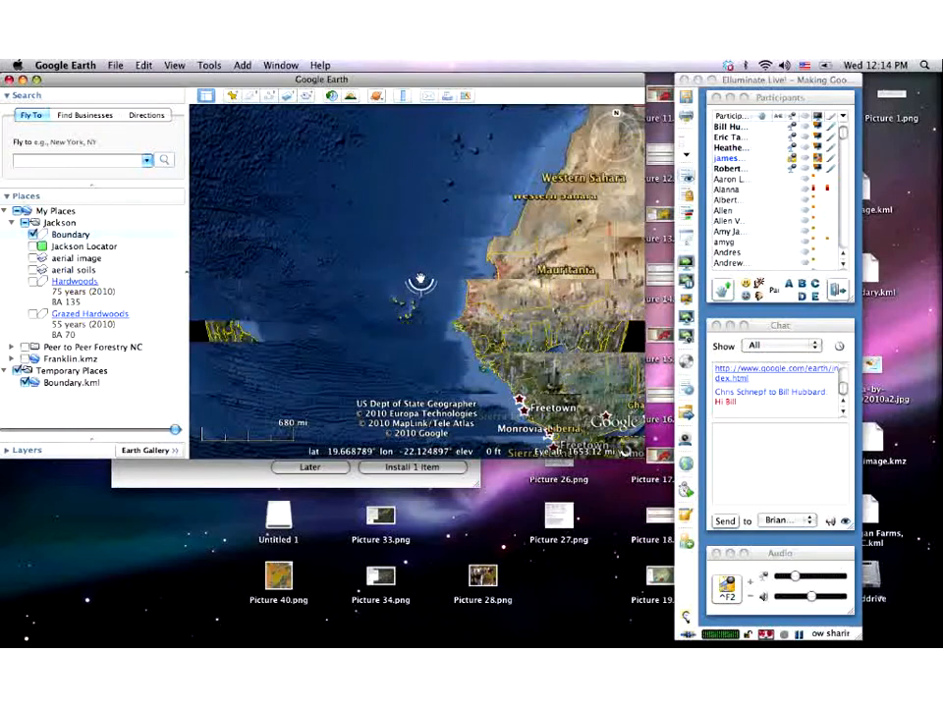
scroll(421, 284, "down", 3)
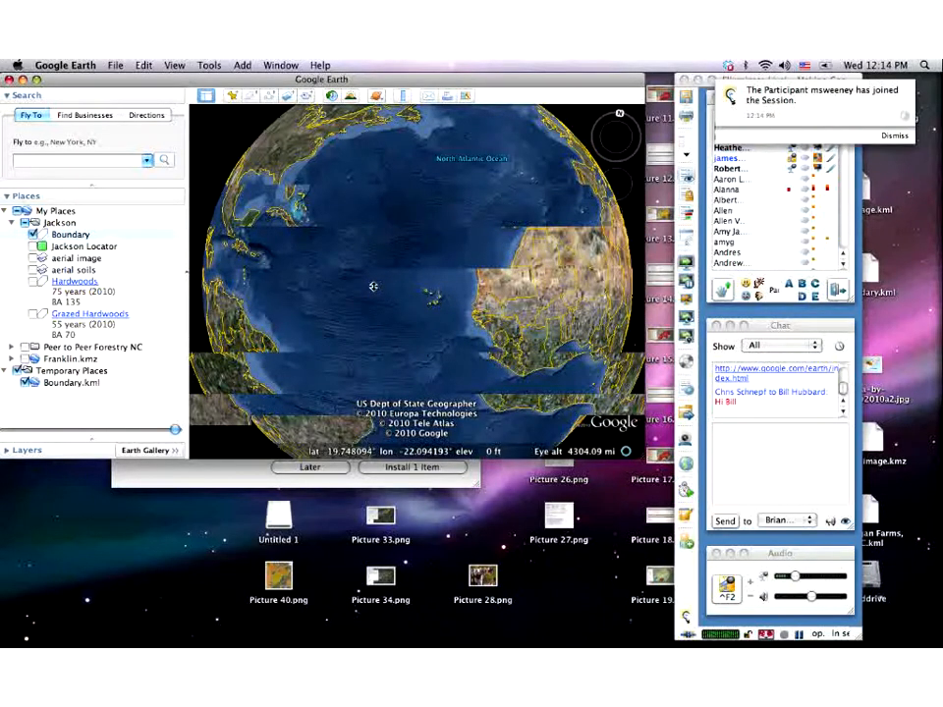
scroll(373, 286, "up", 3)
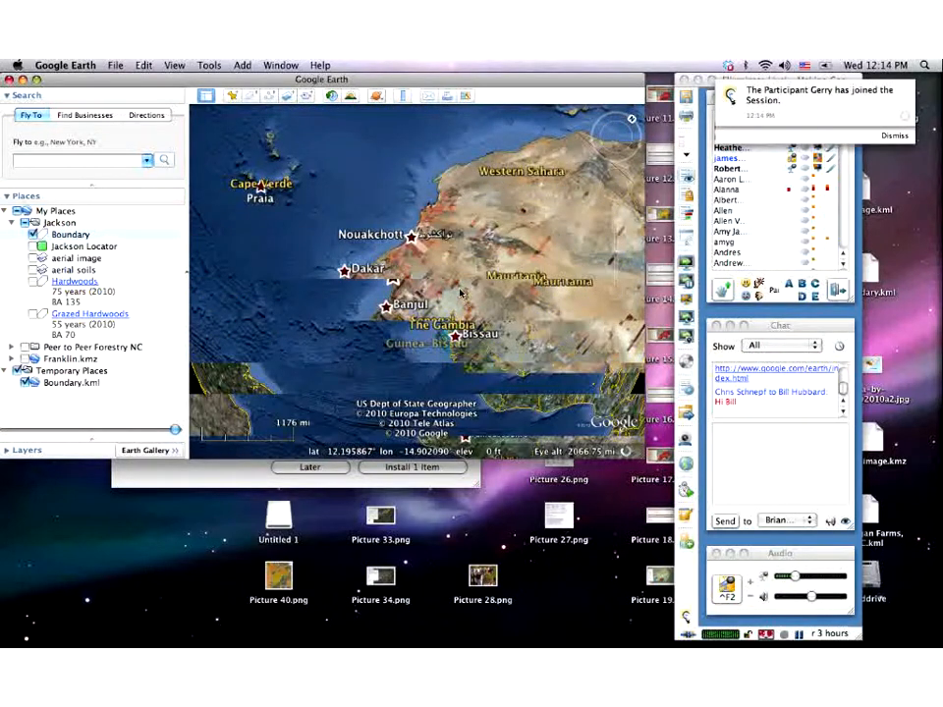
scroll(545, 302, "down", 3)
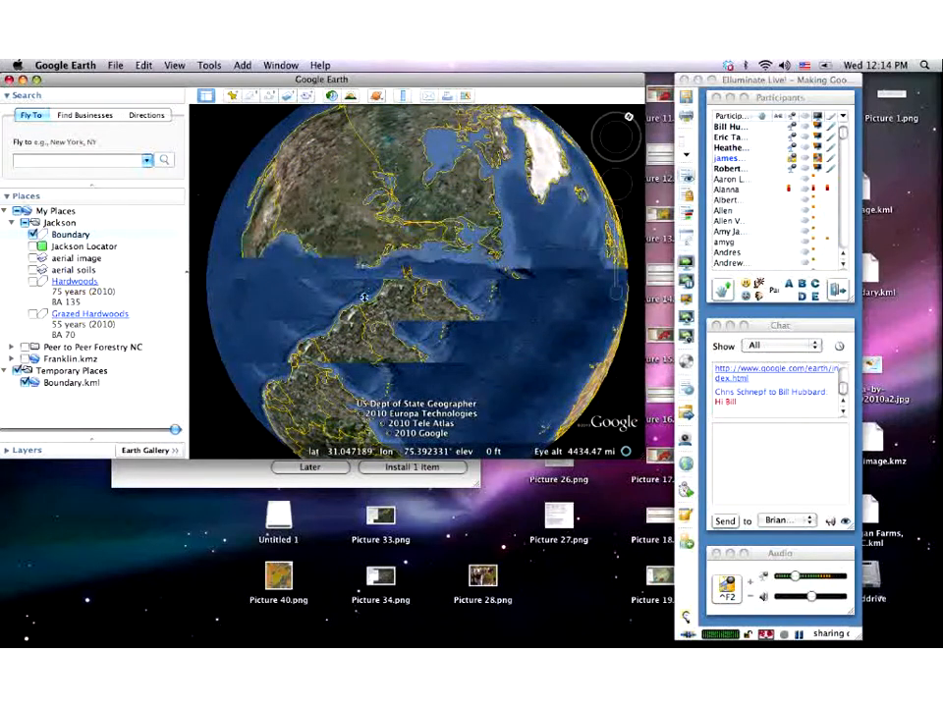
right_click_drag(407, 303, 404, 256)
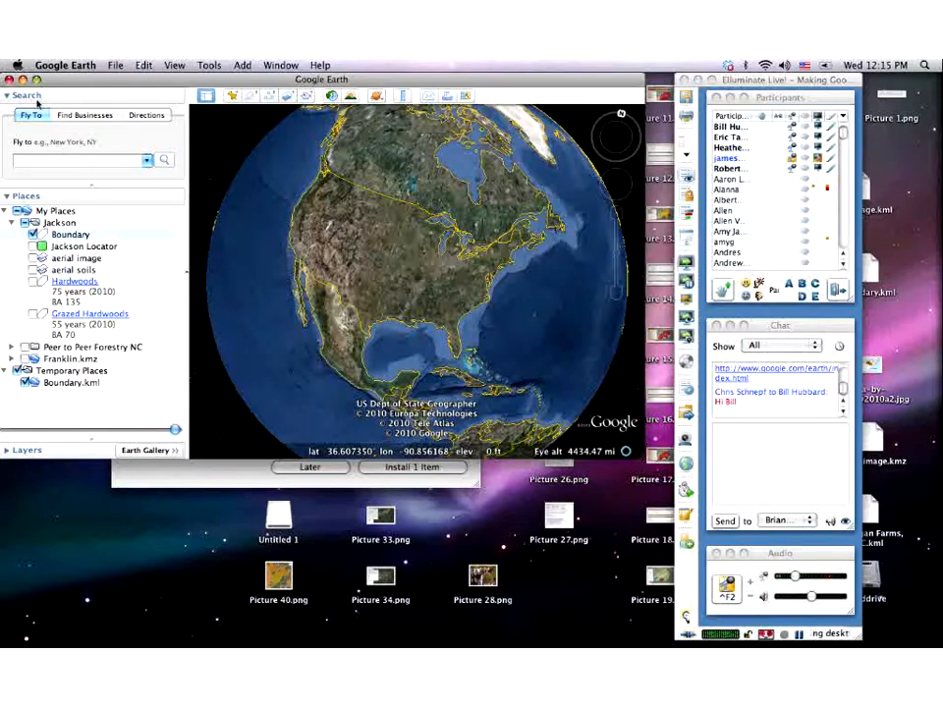
- Collapse the Places panel and fly to the pasted Louisburg, NC street address
left_click(7, 197)
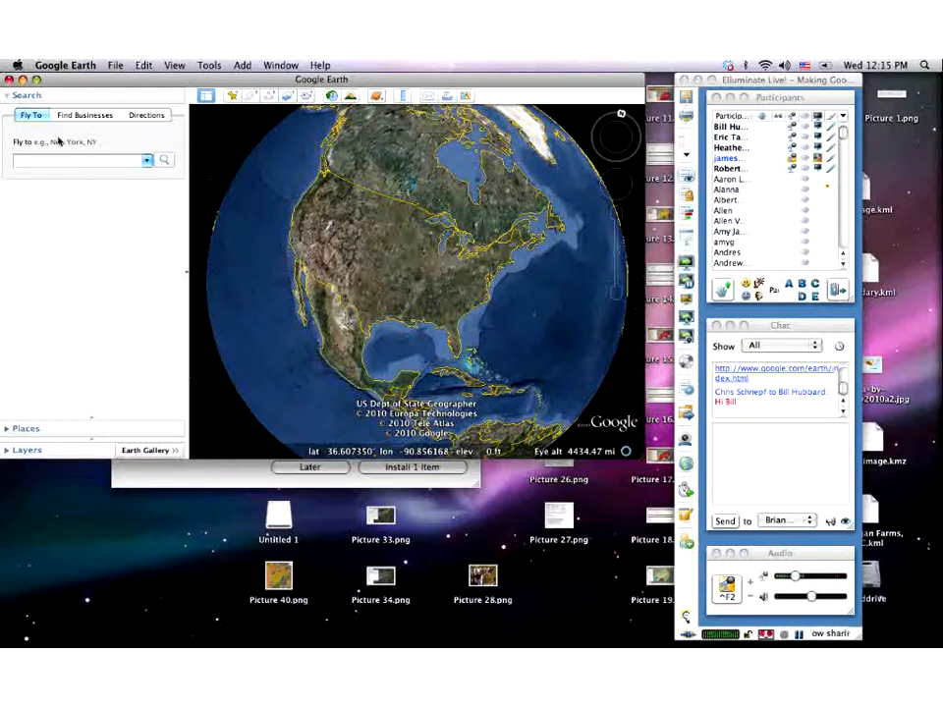
left_click(72, 163)
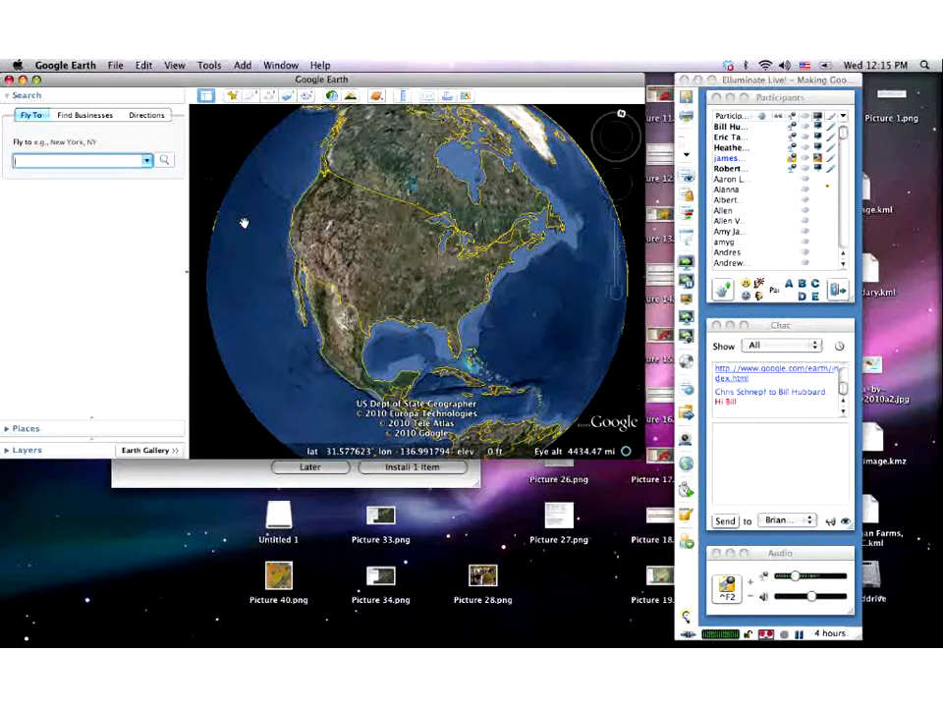
type("ck")
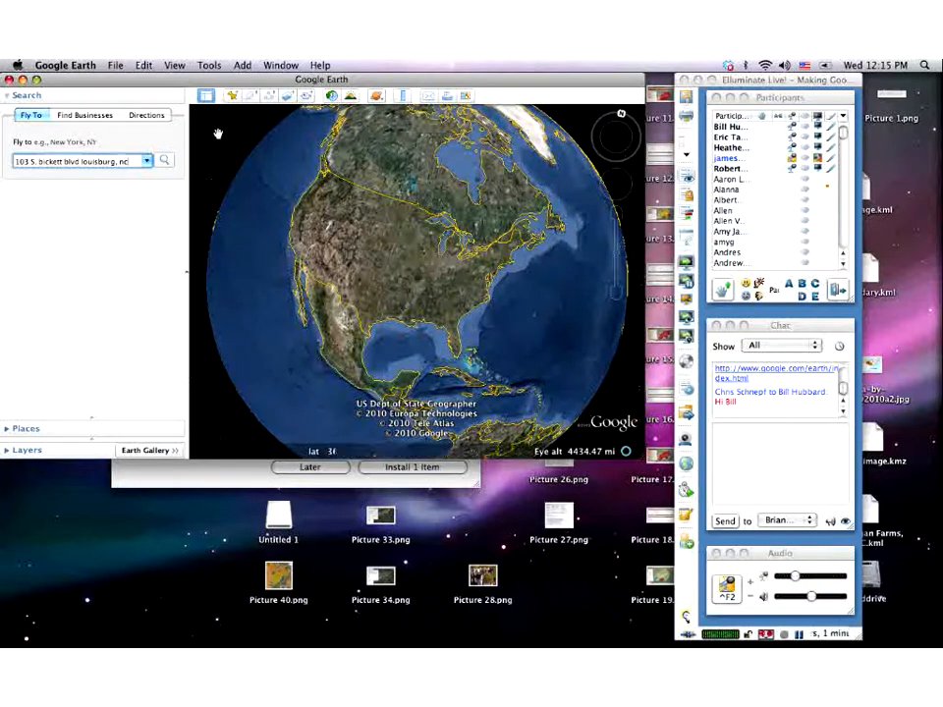
left_click(165, 161)
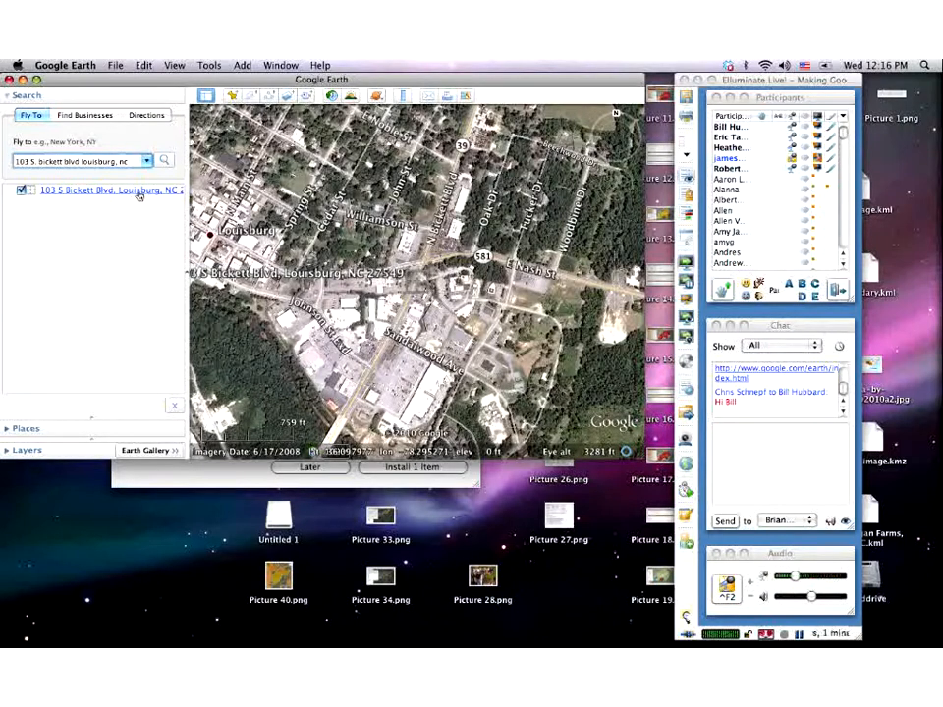
- Drag the Louisburg result toward Places, view and close its info balloon, then clear the search
left_click_drag(138, 195, 126, 429)
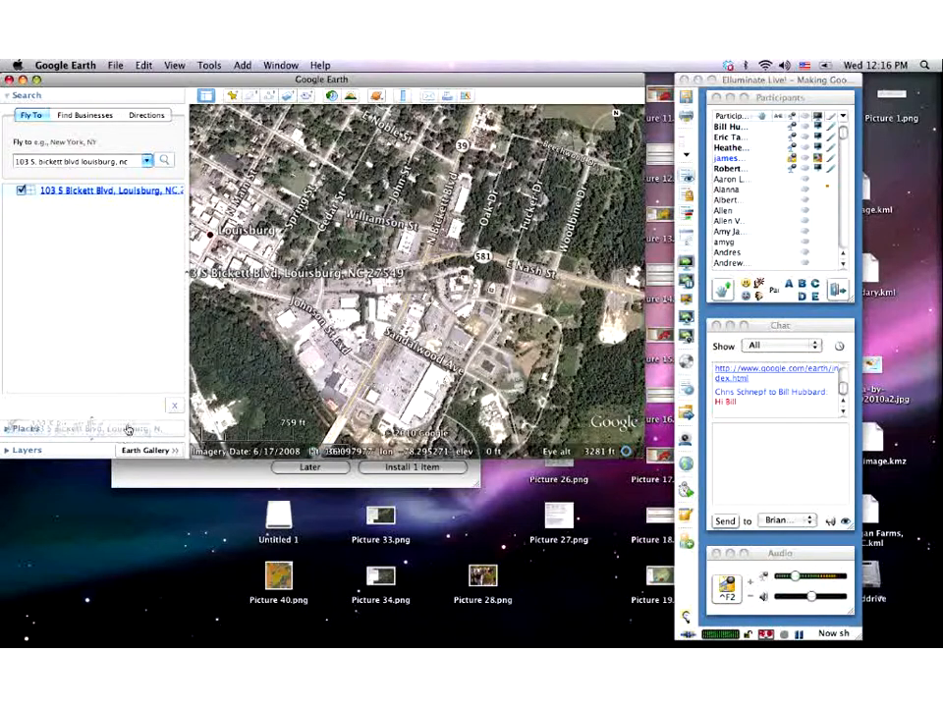
left_click(150, 193)
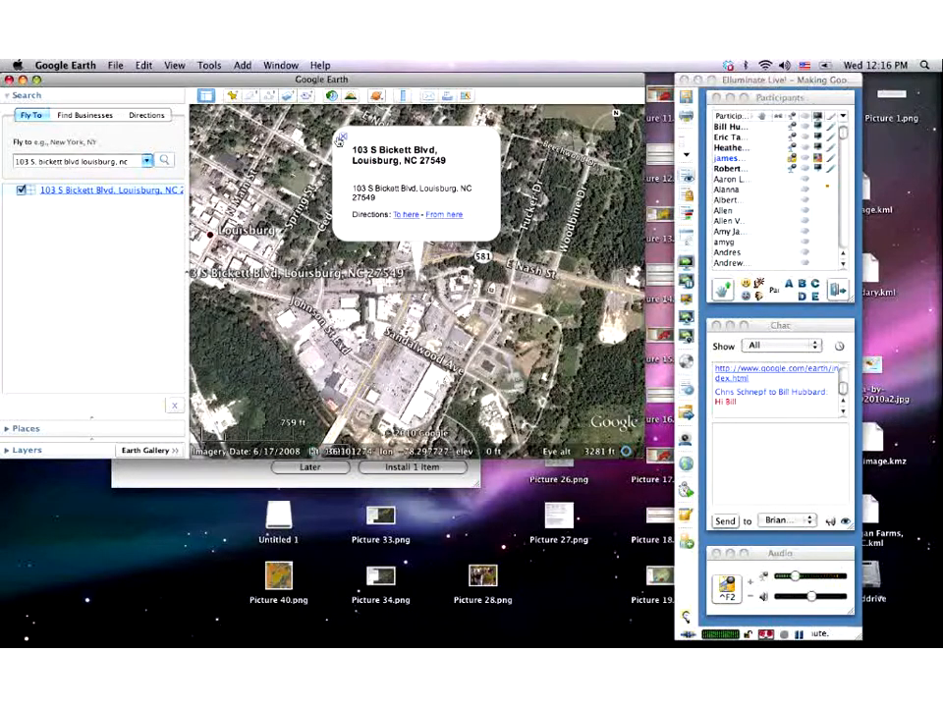
left_click(341, 140)
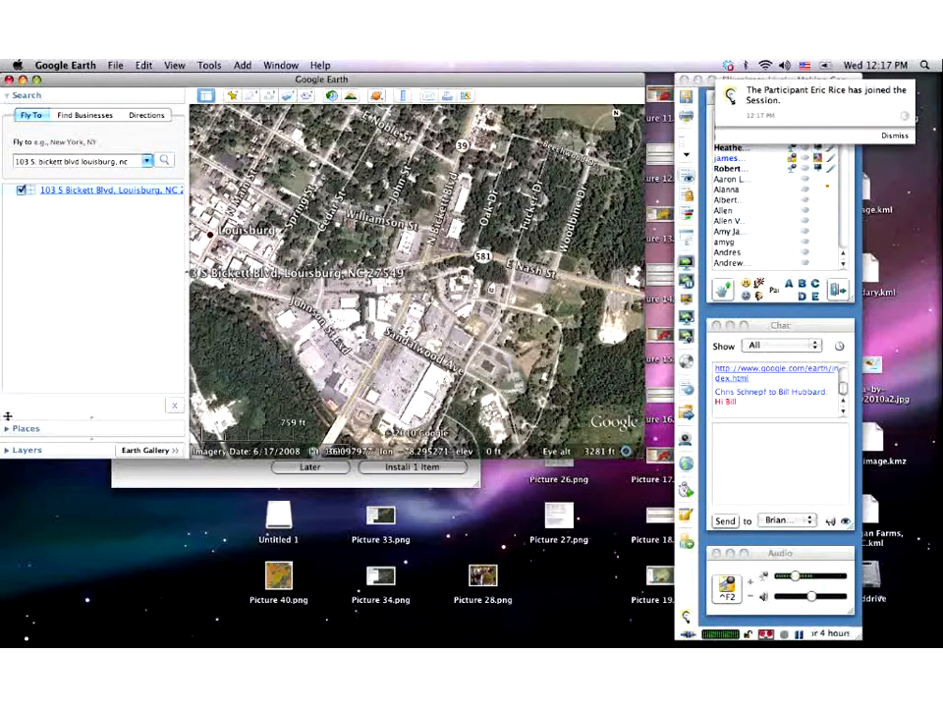
left_click(172, 404)
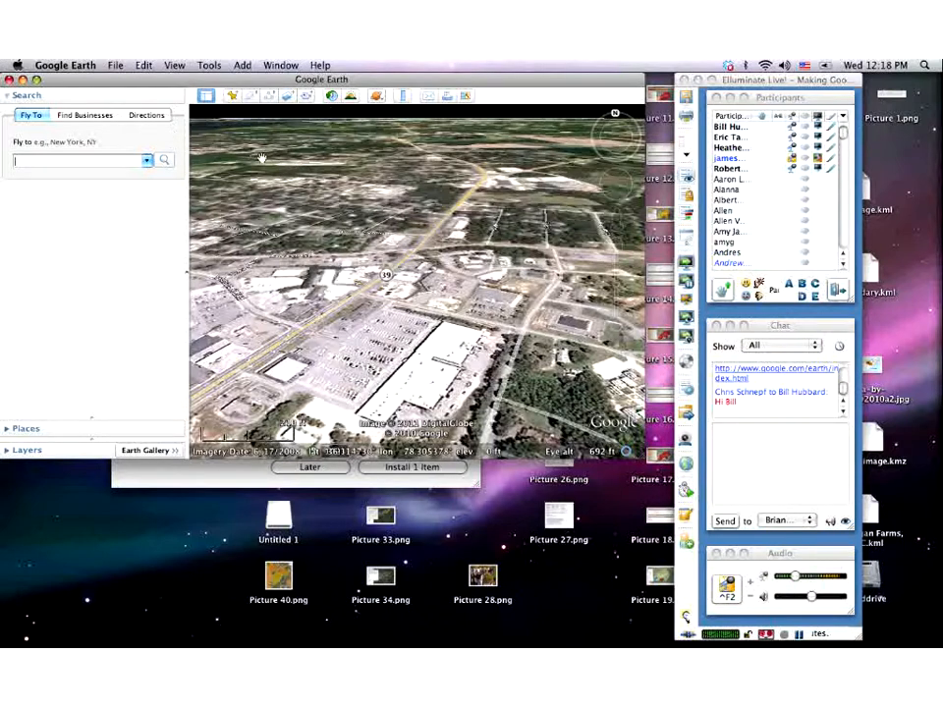
- Open Preferences from the Google Earth menu, showing the 3D View settings
left_click(65, 65)
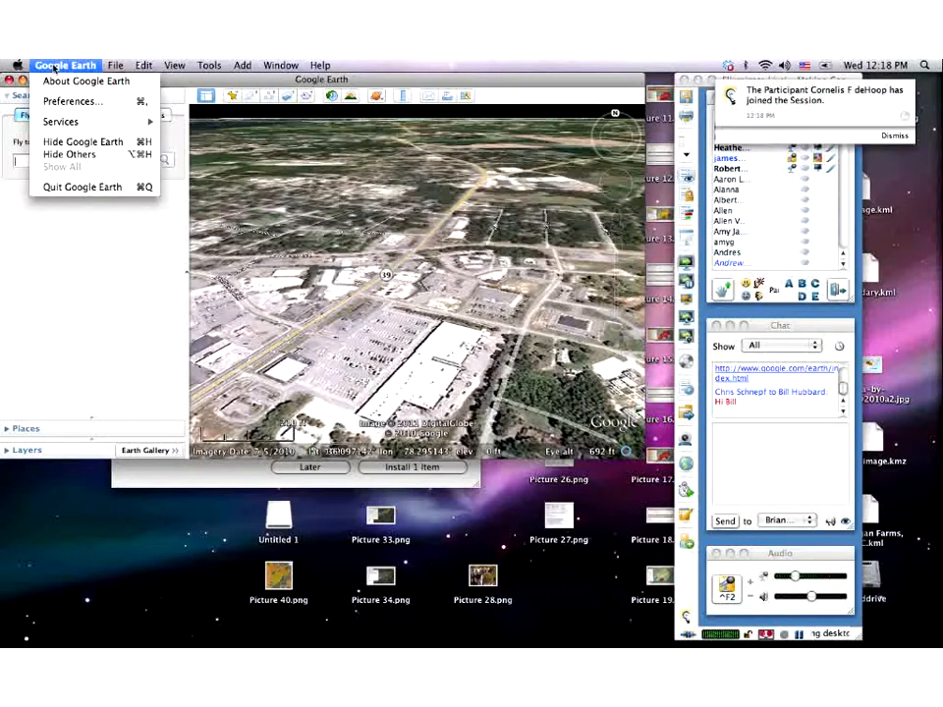
left_click(61, 102)
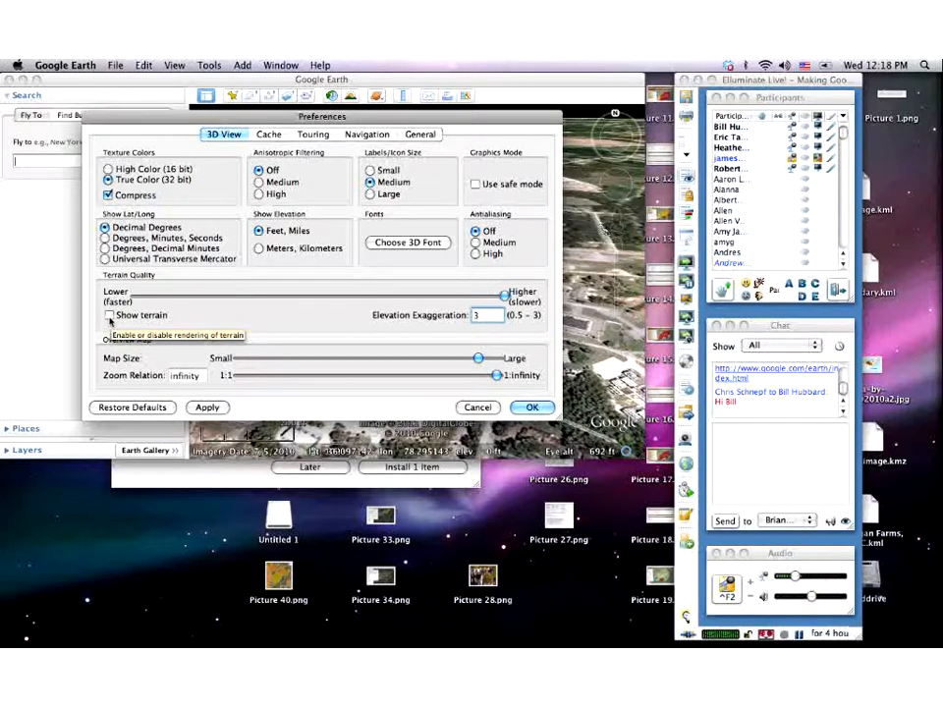
- Enable Show terrain in the 3D View preferences and confirm with OK
left_click(109, 316)
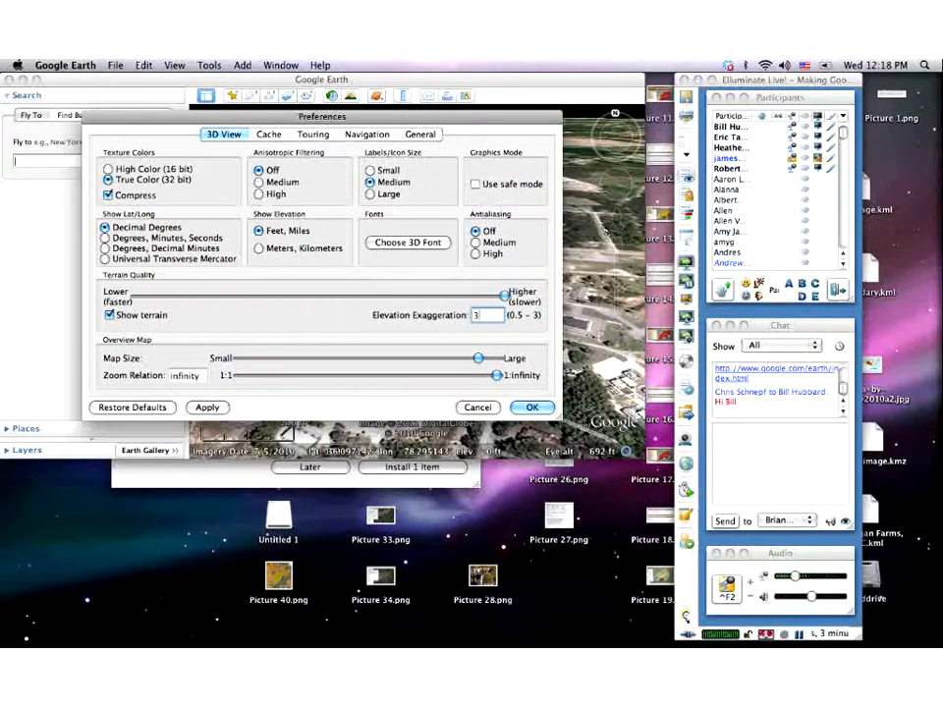
left_click(535, 408)
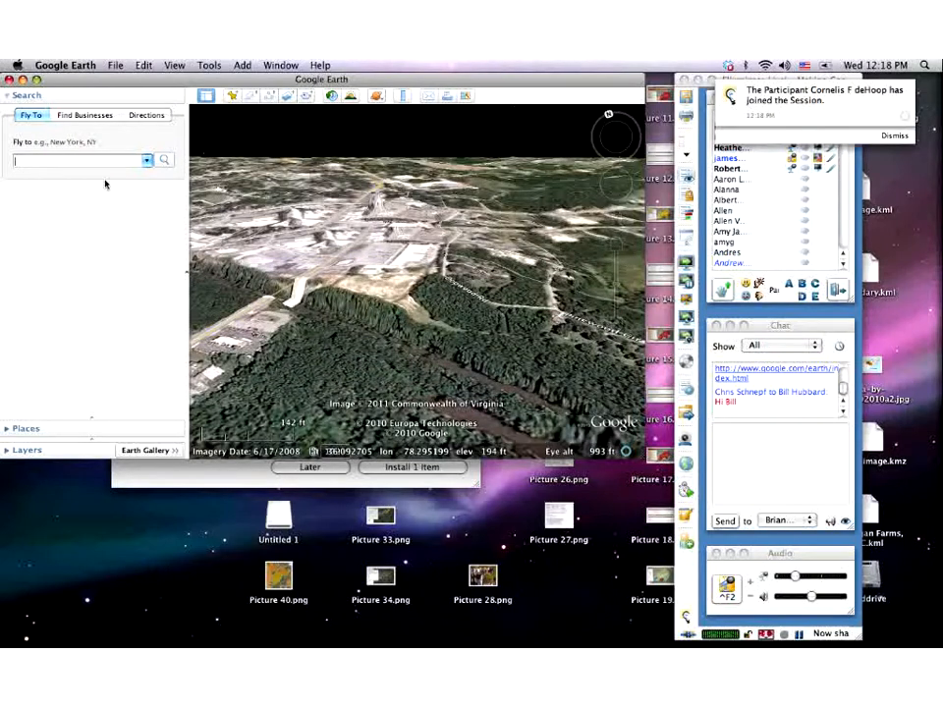
- Expand the Places panel and collapse the Search panel to reveal the Jackson folder
left_click(7, 429)
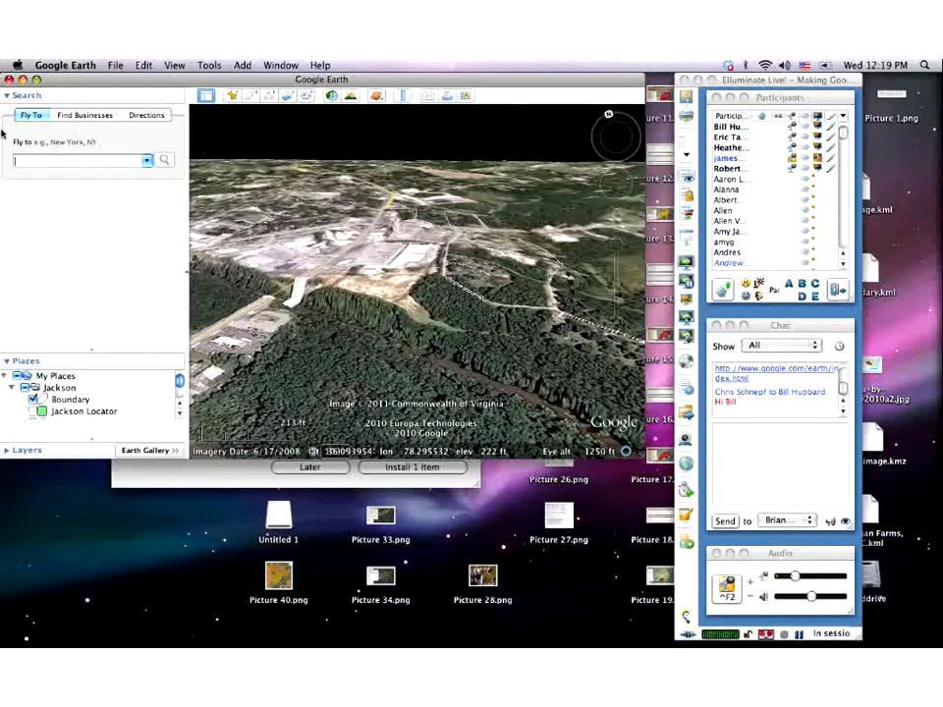
left_click(8, 96)
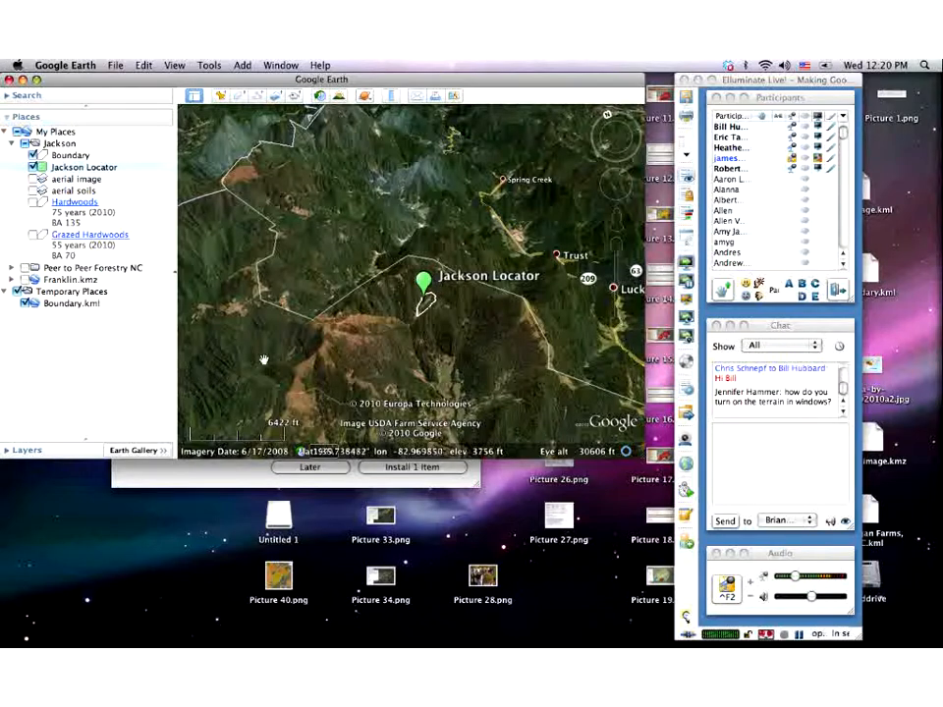
- Expand the Layers panel to list the Primary Database layers
left_click(6, 451)
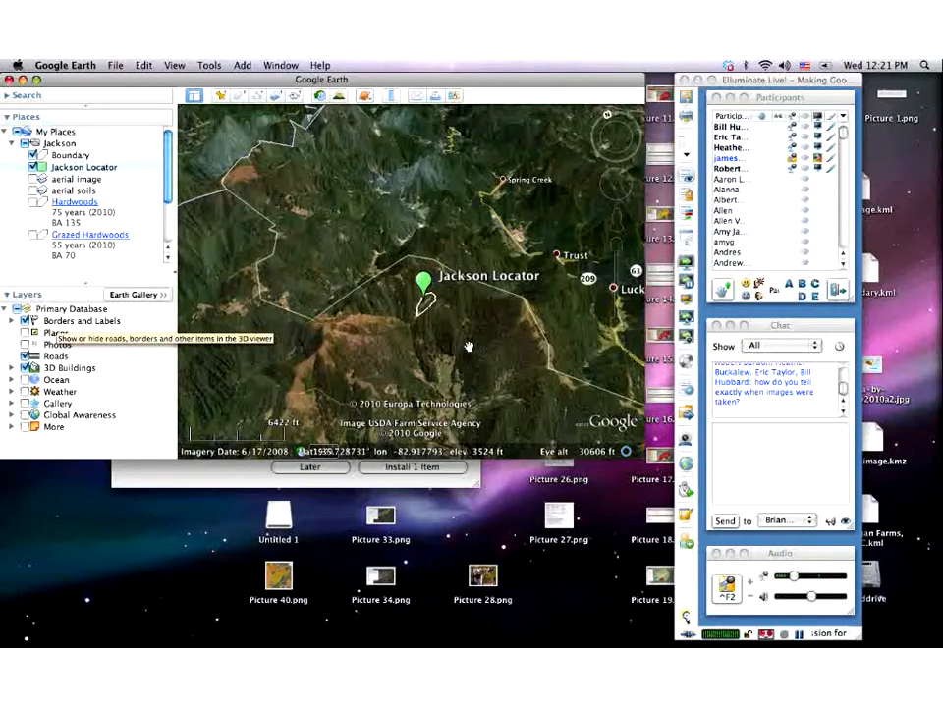
- Check the Roads layer to show route 23 around Haywood, then collapse the Layers panel
left_click(25, 356)
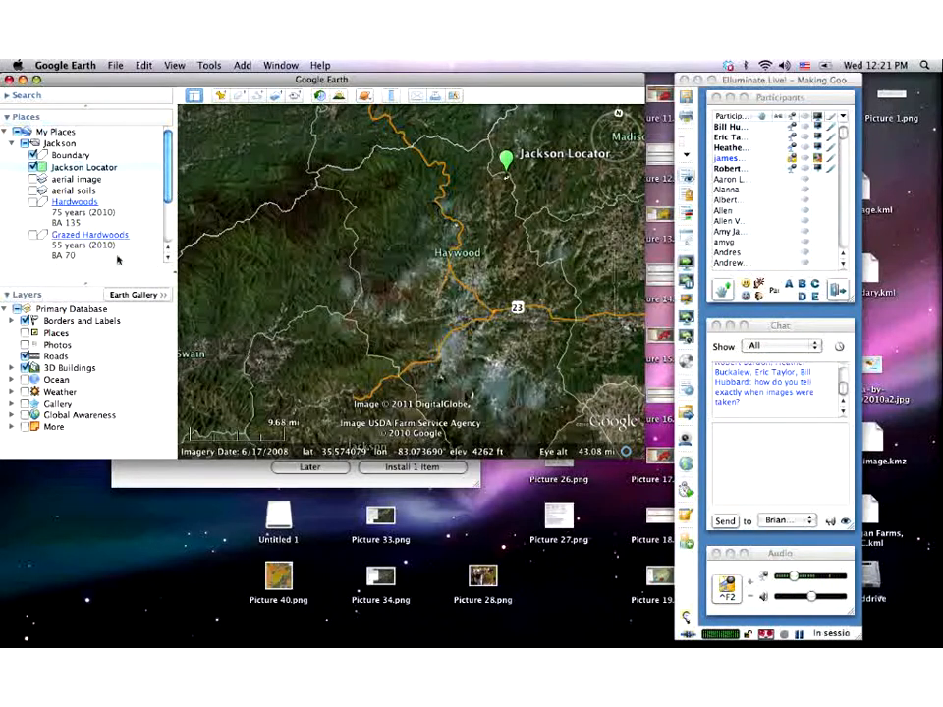
left_click(6, 294)
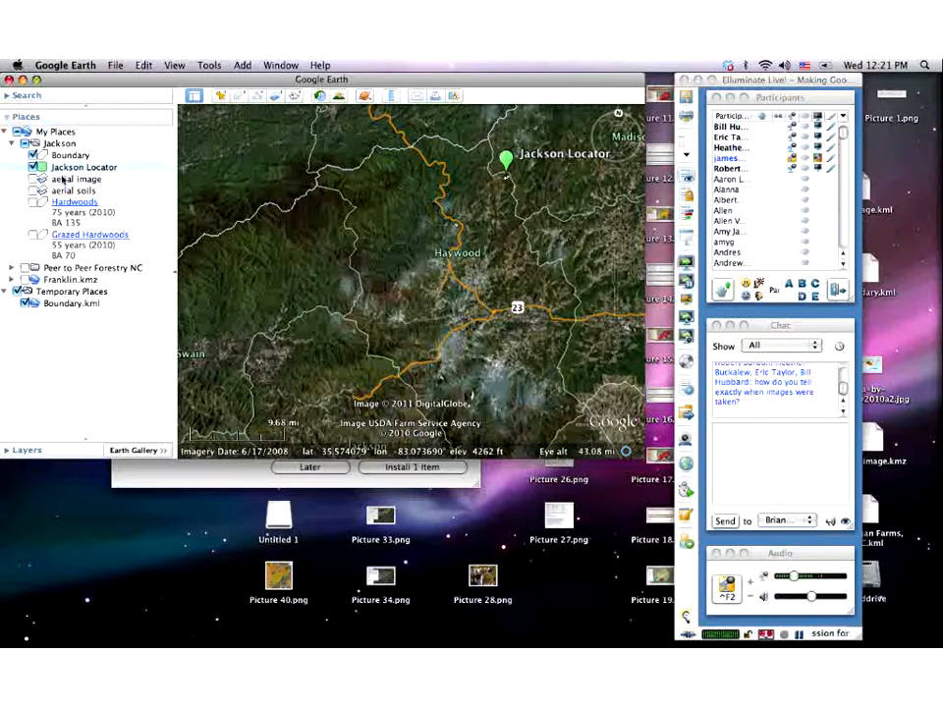
- Choose File > Open to browse the Jackson folder's KML and KMZ files
left_click(114, 66)
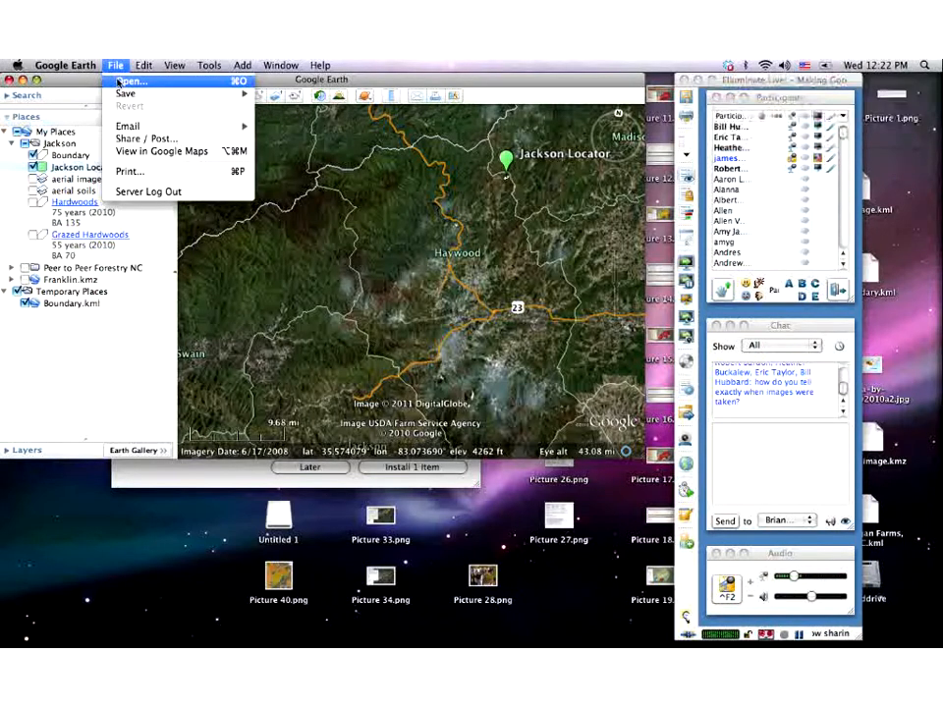
left_click(118, 82)
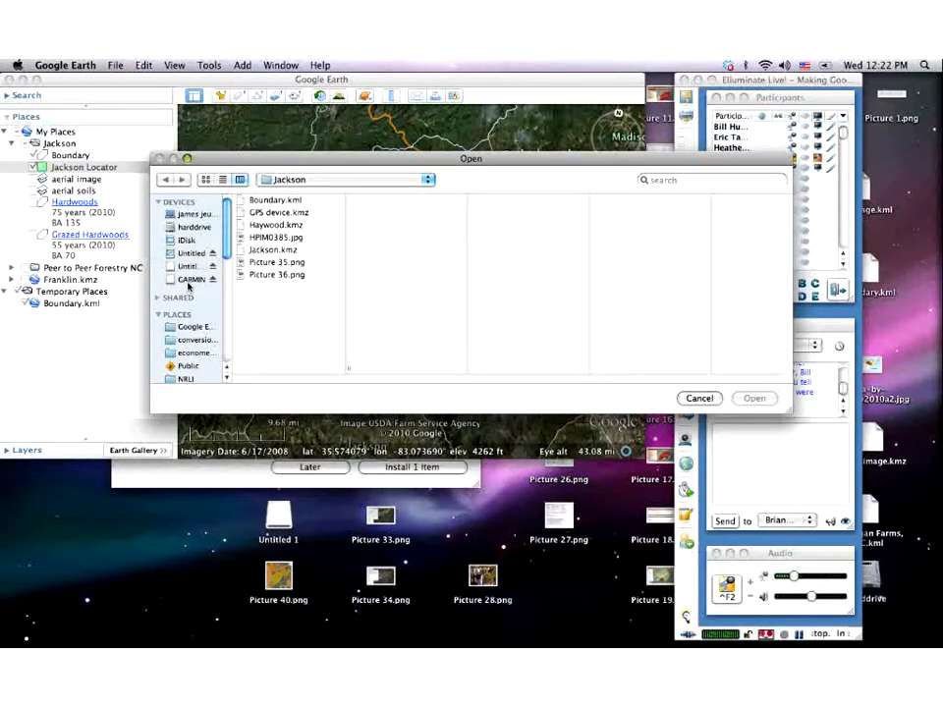
- Open GCRX90.GPX from the GARMIN device's Garmin > GPX > Cradle files folder
left_click(190, 280)
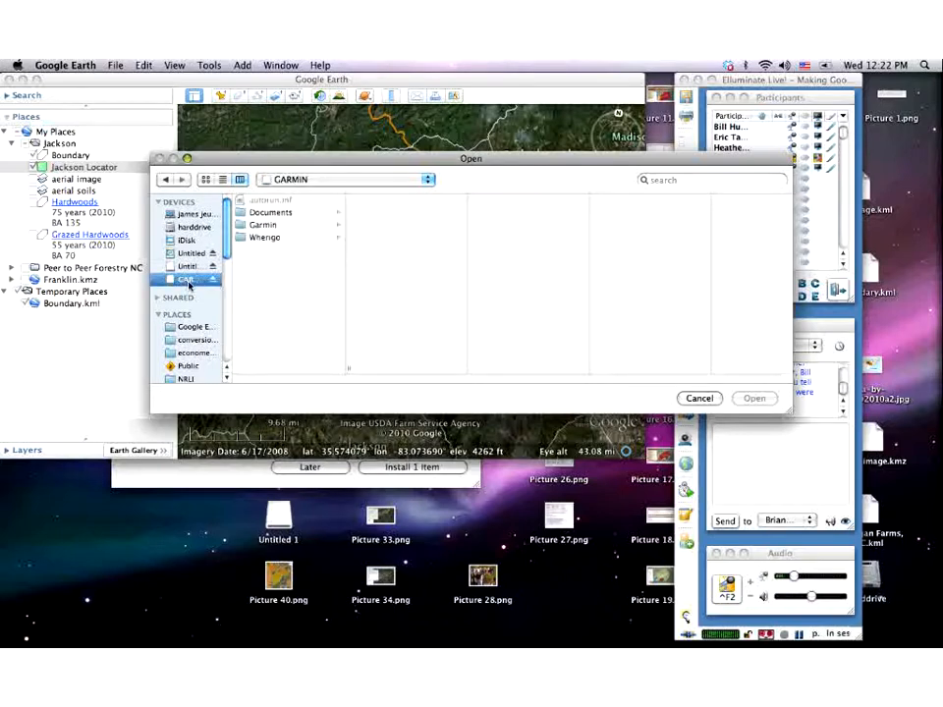
left_click(263, 226)
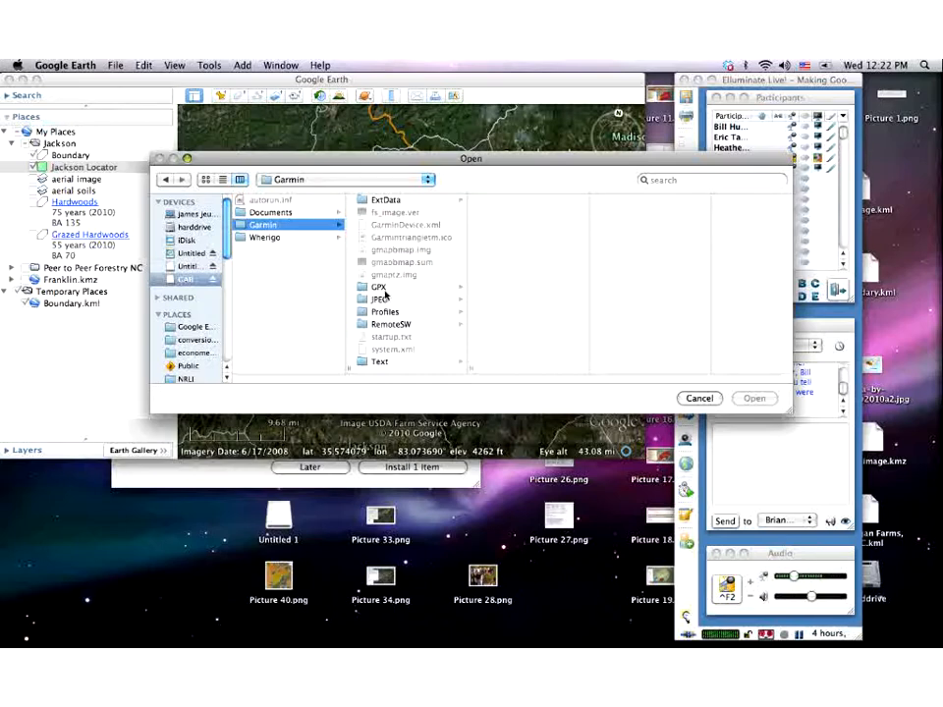
left_click(379, 289)
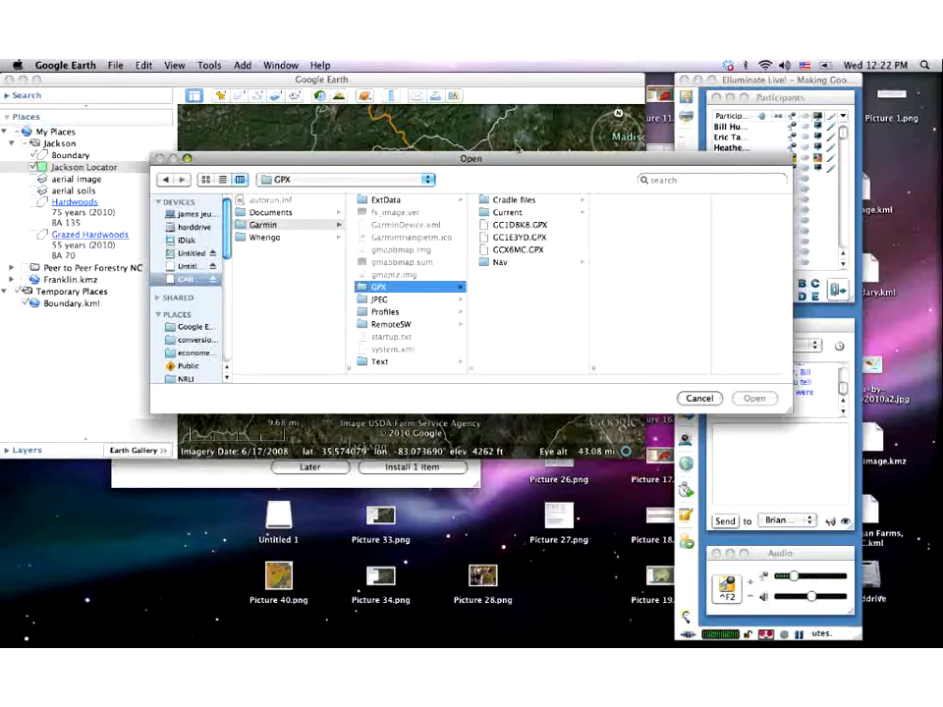
left_click(501, 201)
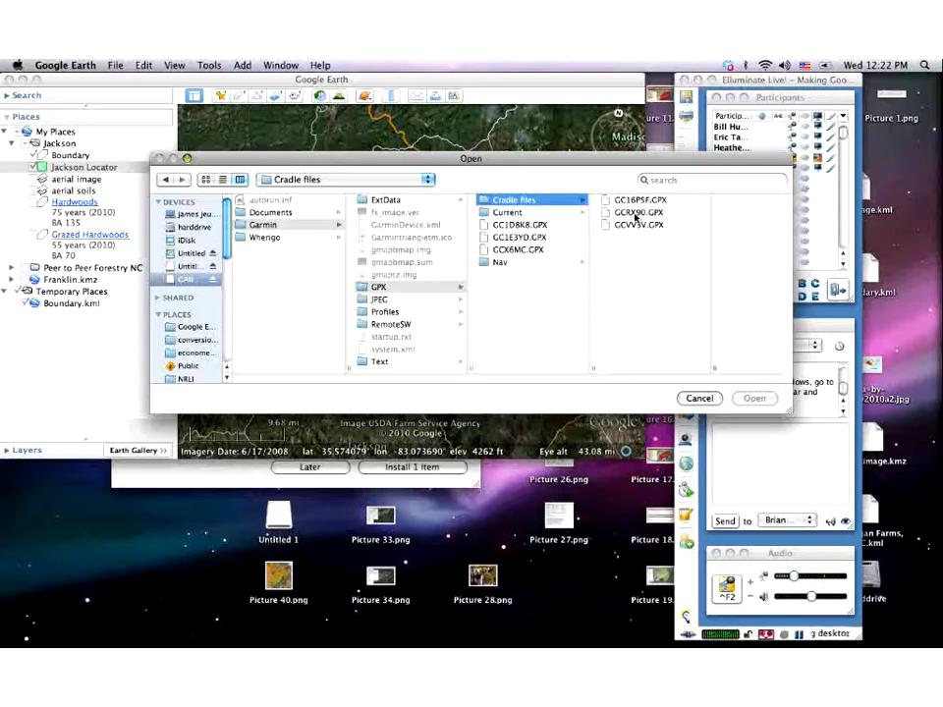
left_click(634, 214)
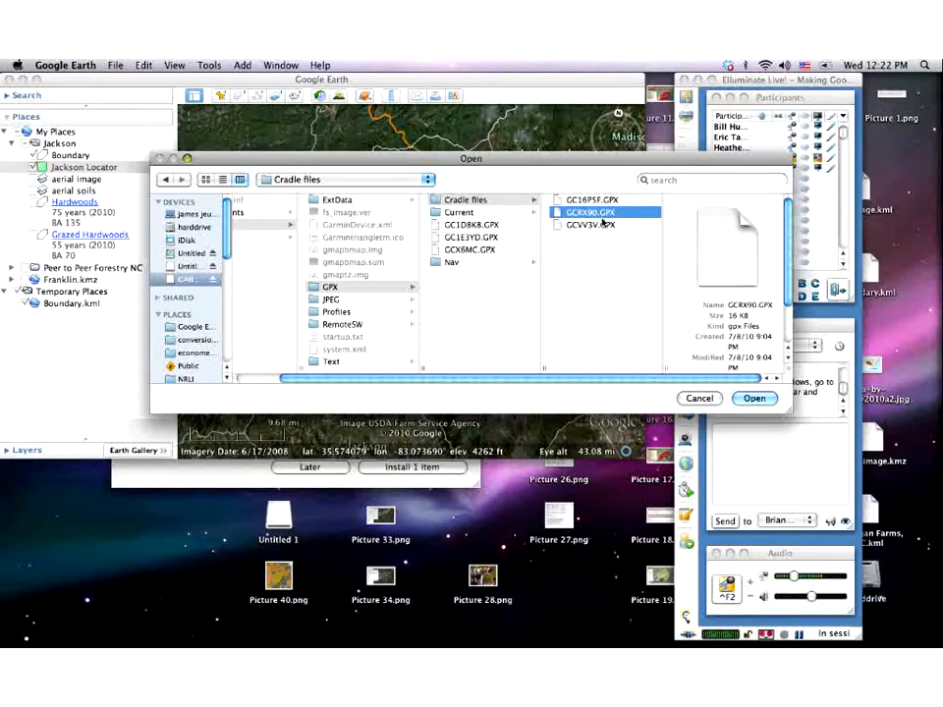
left_click(753, 399)
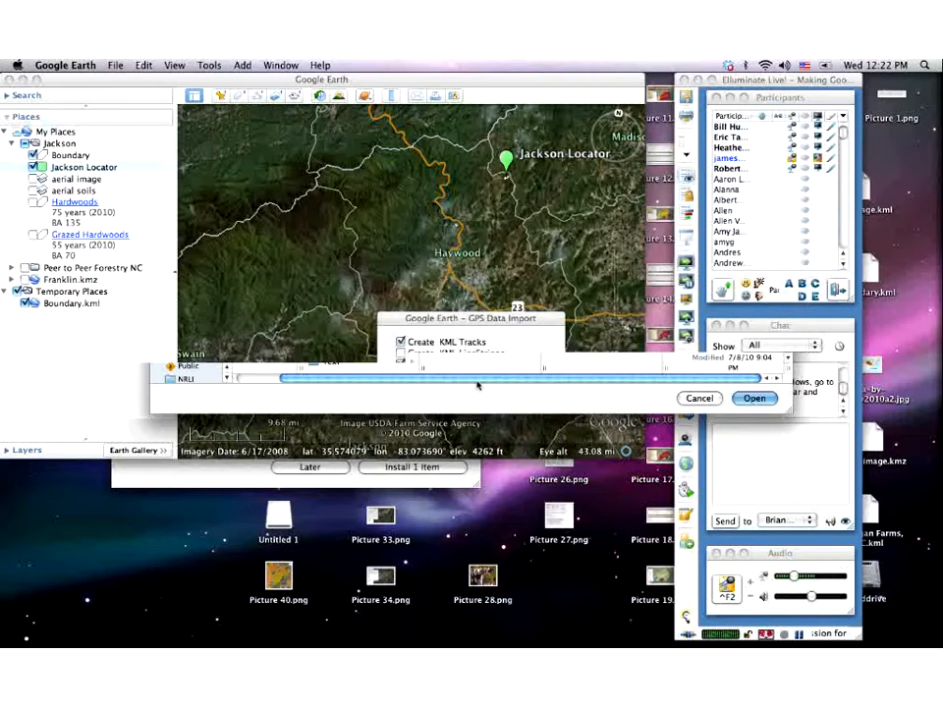
- Import the GPX data as KML tracks, keeping Create KML Tracks checked
left_click(530, 386)
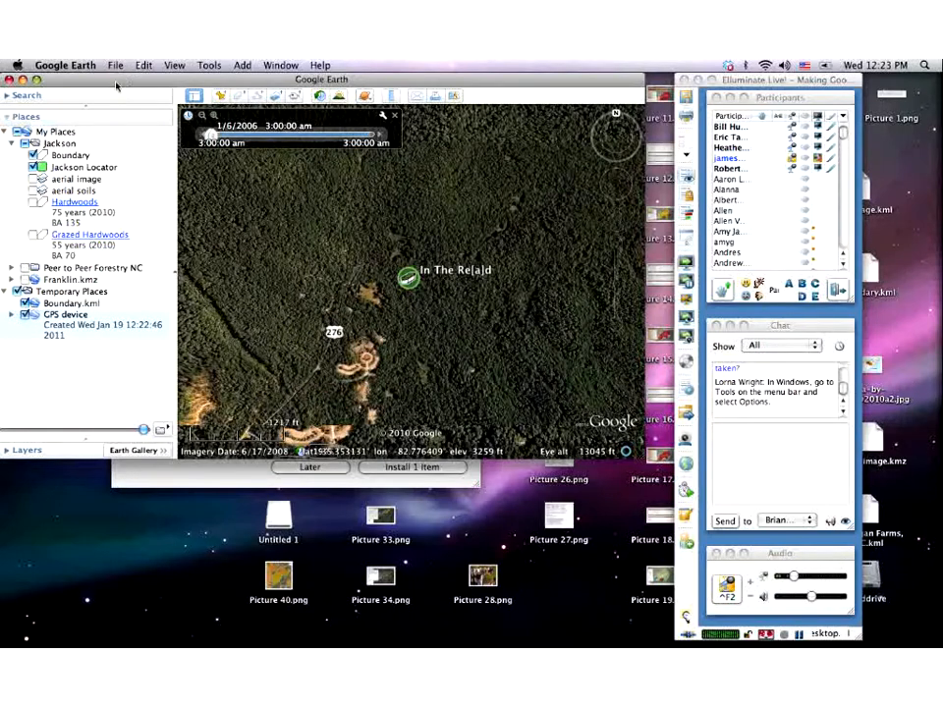
left_click(339, 95)
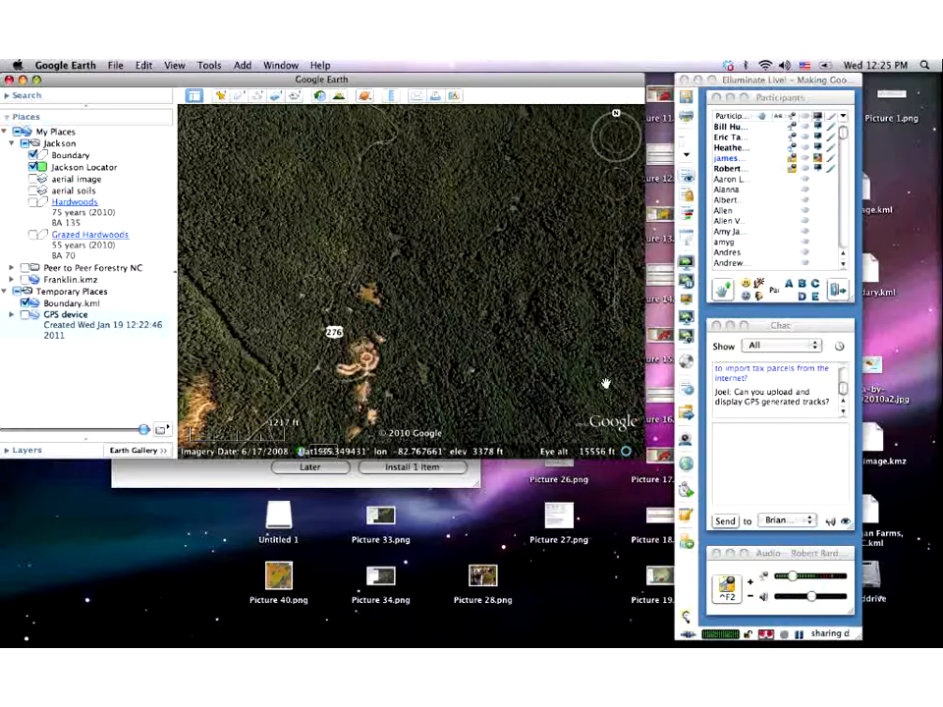
- Look through the Tools menu, then open Google Earth > Preferences
left_click(208, 67)
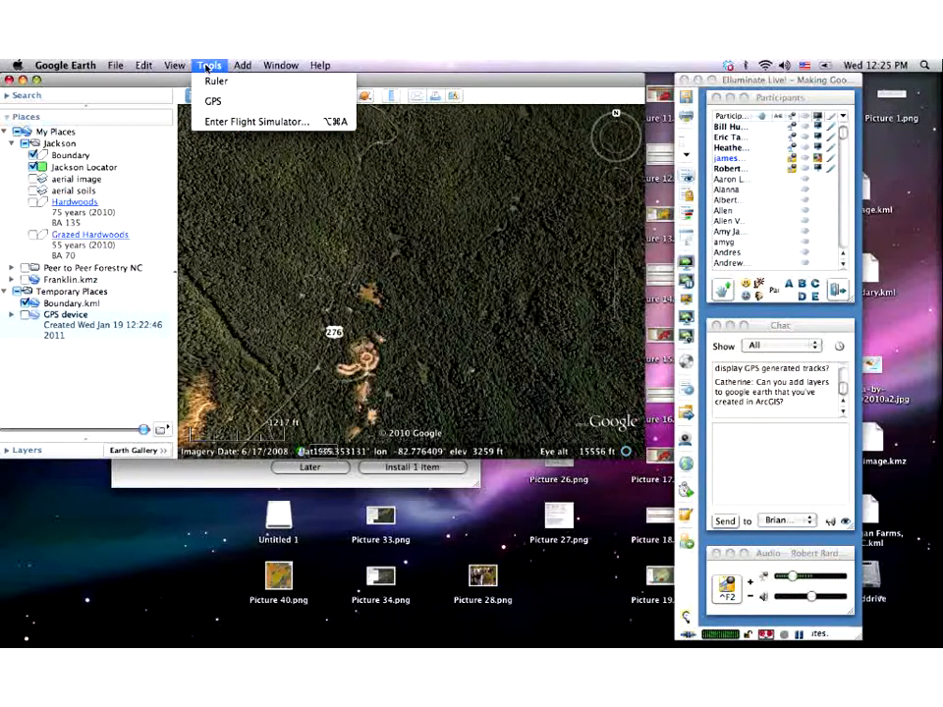
mouse_move(62, 67)
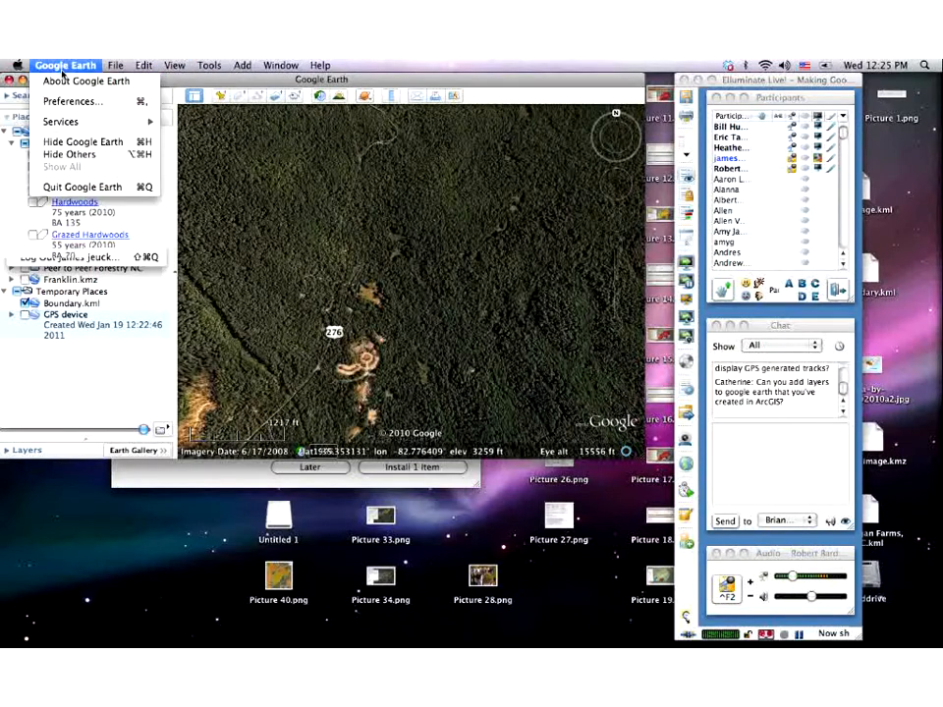
left_click(78, 101)
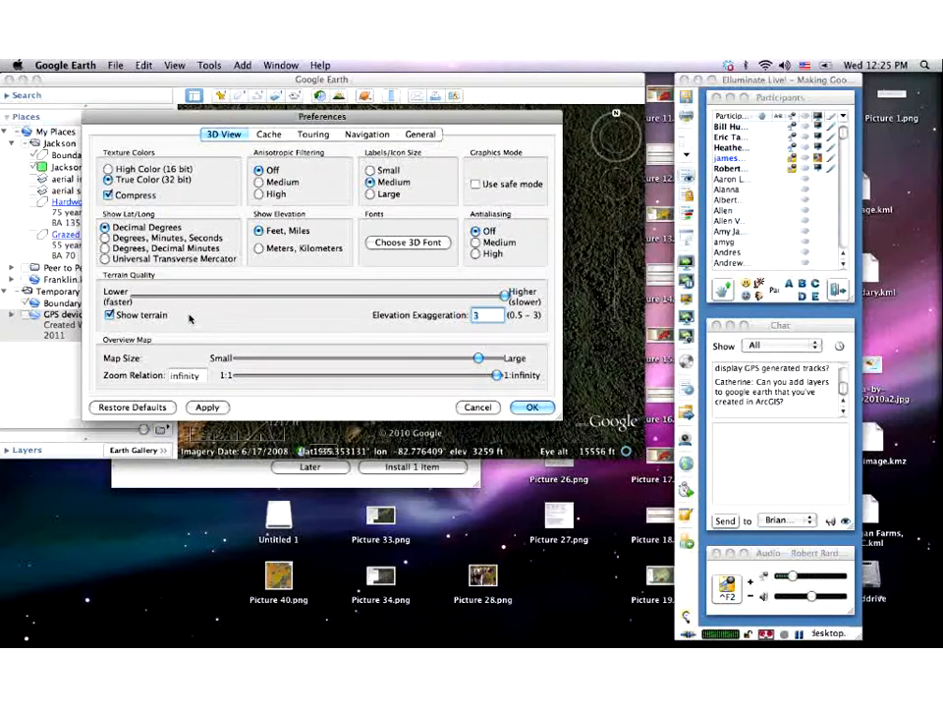
- Cancel the Preferences dialog so no settings are changed
left_click(487, 406)
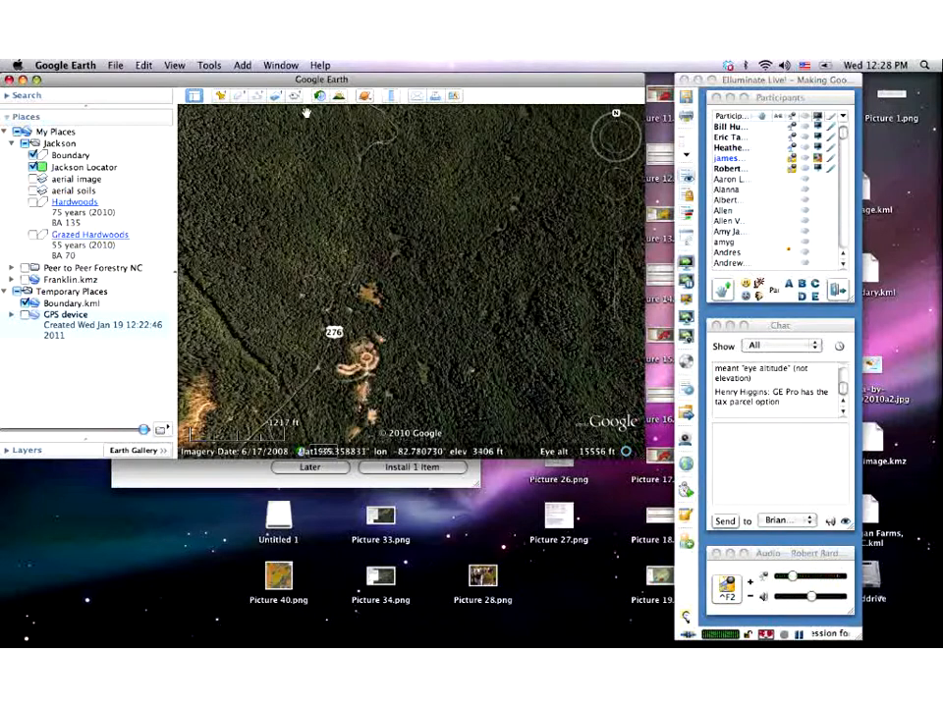
- Bring up the Open dialog on the Cradle files folder with its three GPX files
left_click(113, 66)
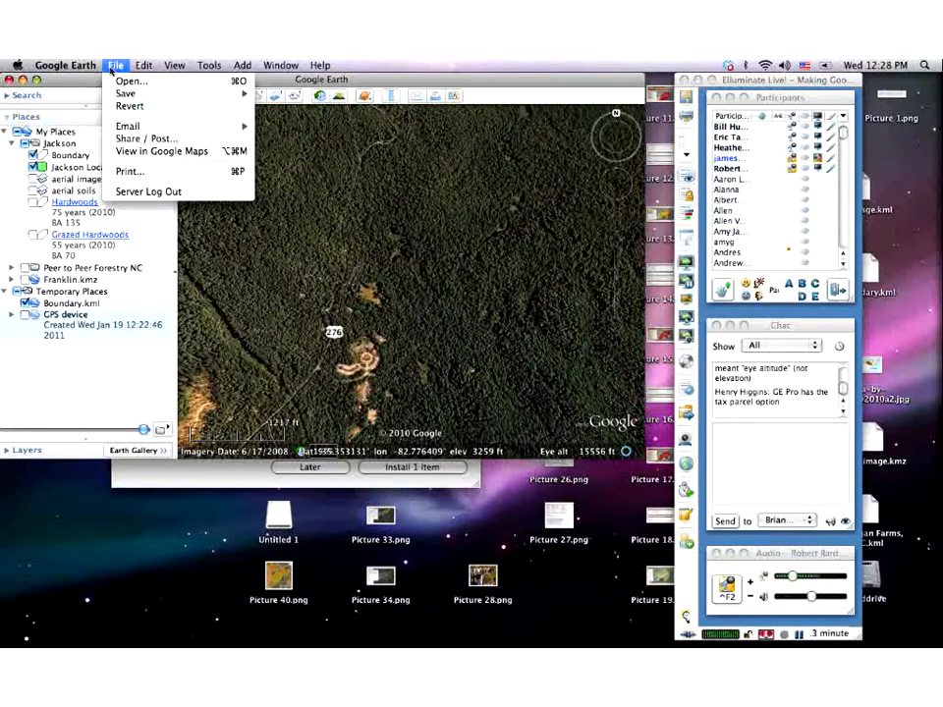
left_click(122, 83)
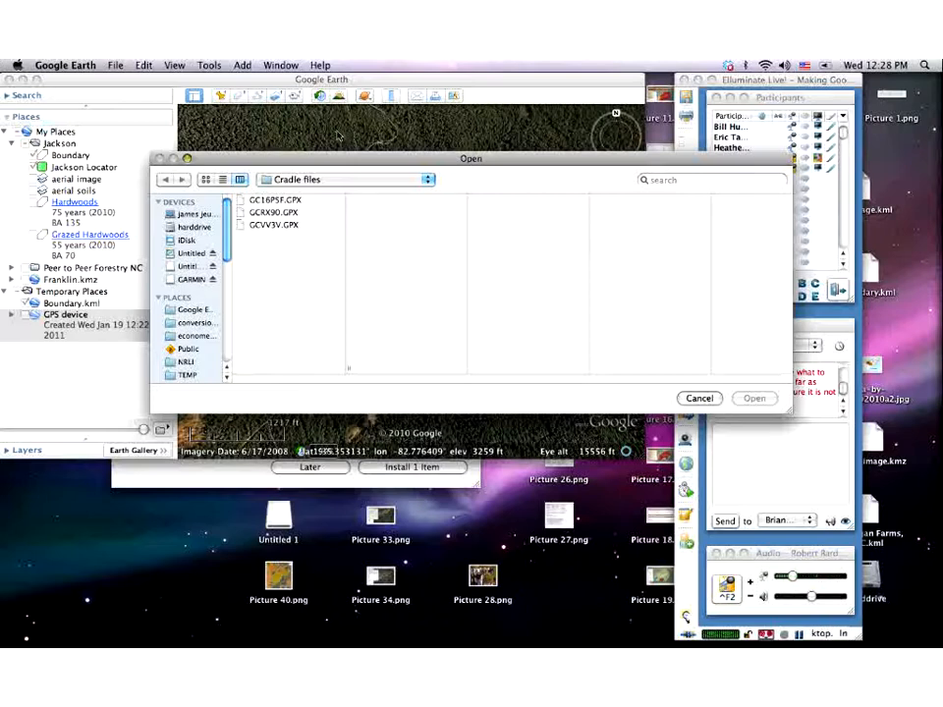
- Cancel the Open dialog without loading another GPX file
left_click(708, 403)
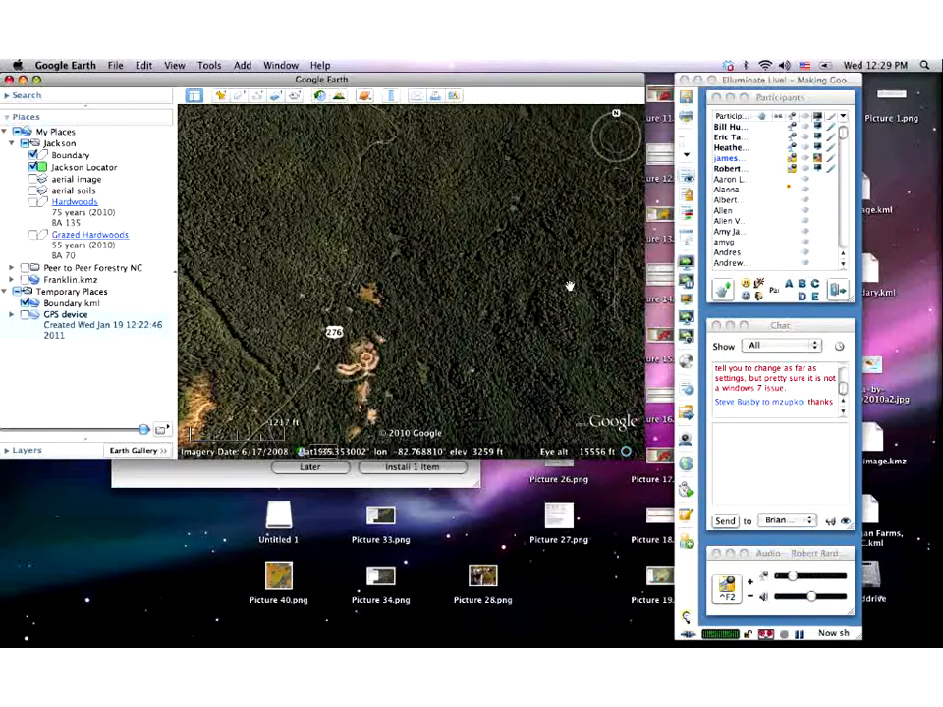
- Read the chat question about viewing from 10,000 ft, then refocus the shared Google Earth window
left_click(842, 389)
left_click_drag(843, 388, 843, 389)
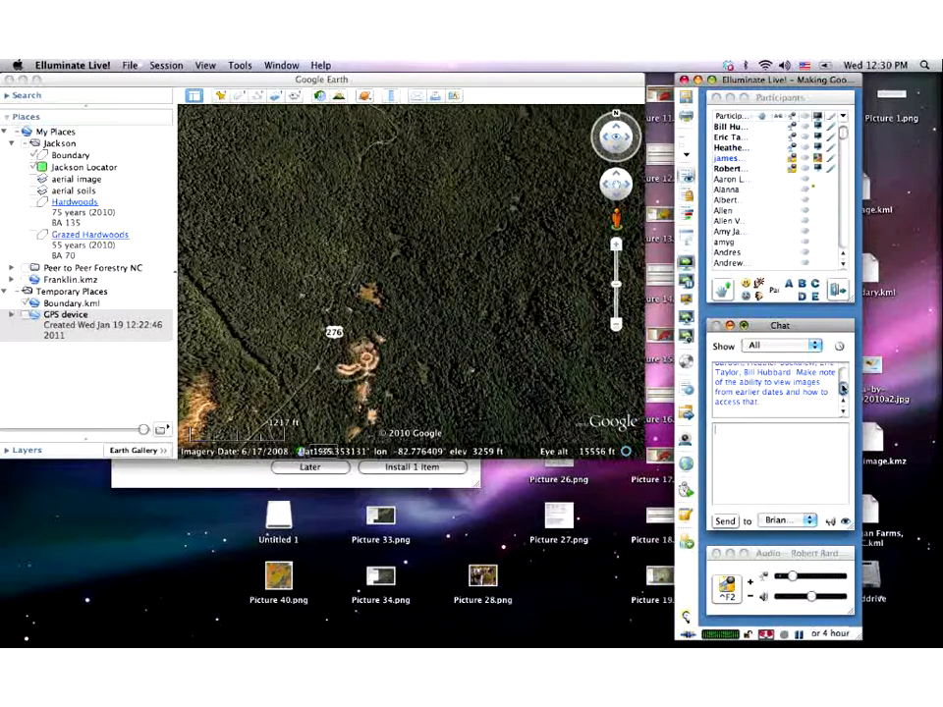
left_click_drag(842, 387, 842, 390)
scroll(844, 402, "up", 3)
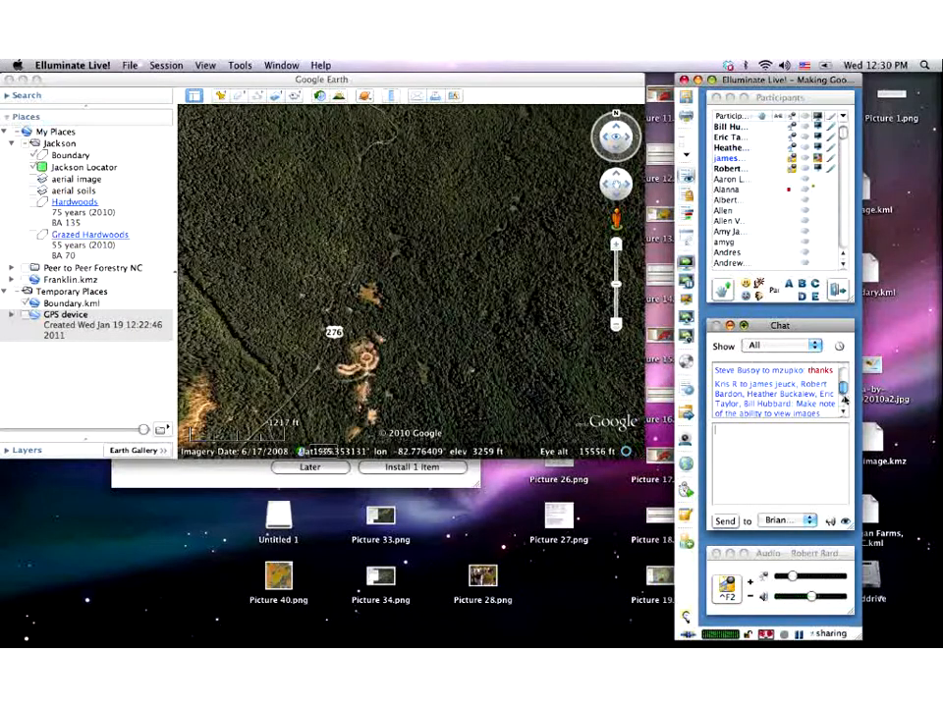
left_click(844, 412)
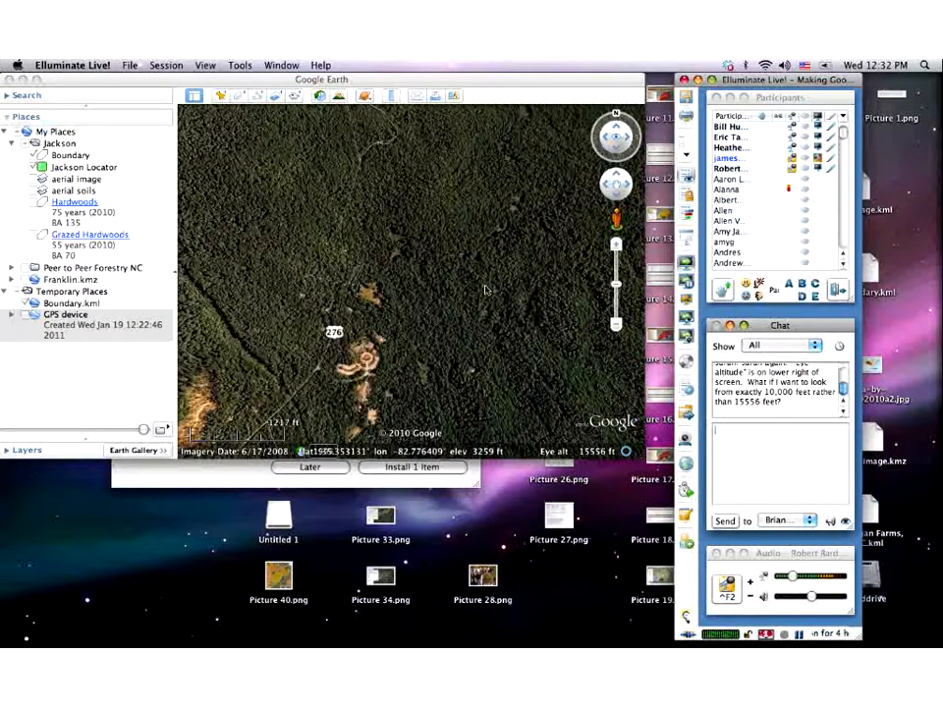
left_click(482, 299)
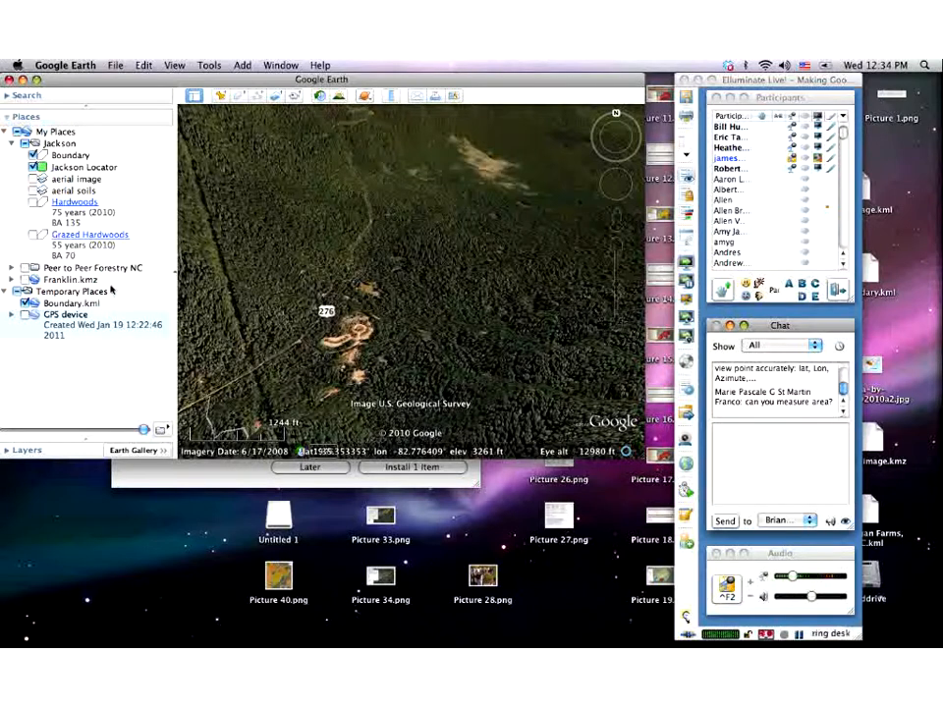
left_click(114, 64)
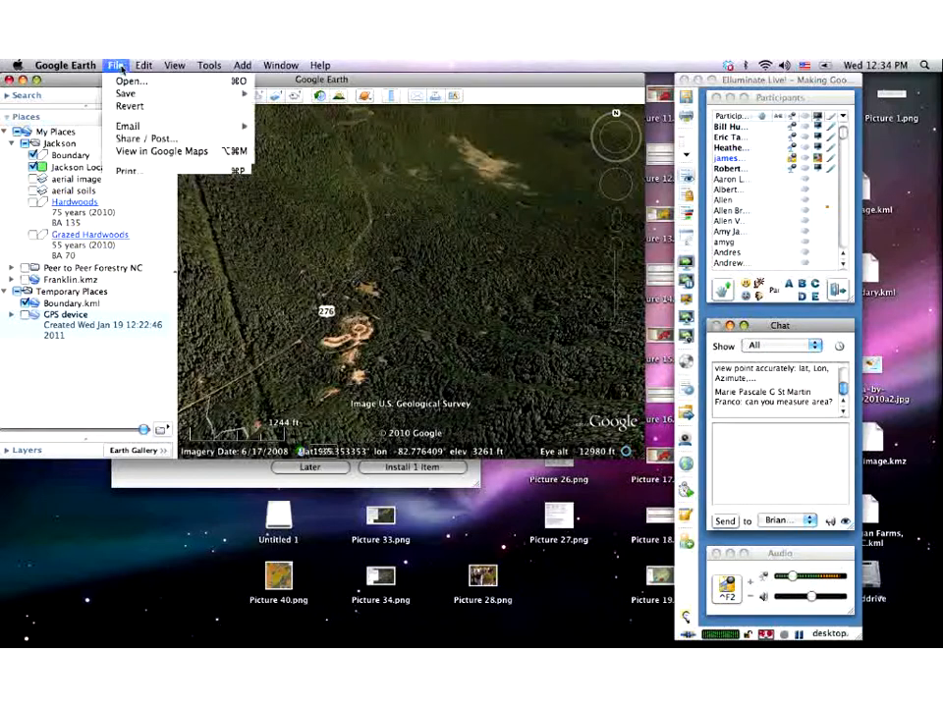
left_click(128, 82)
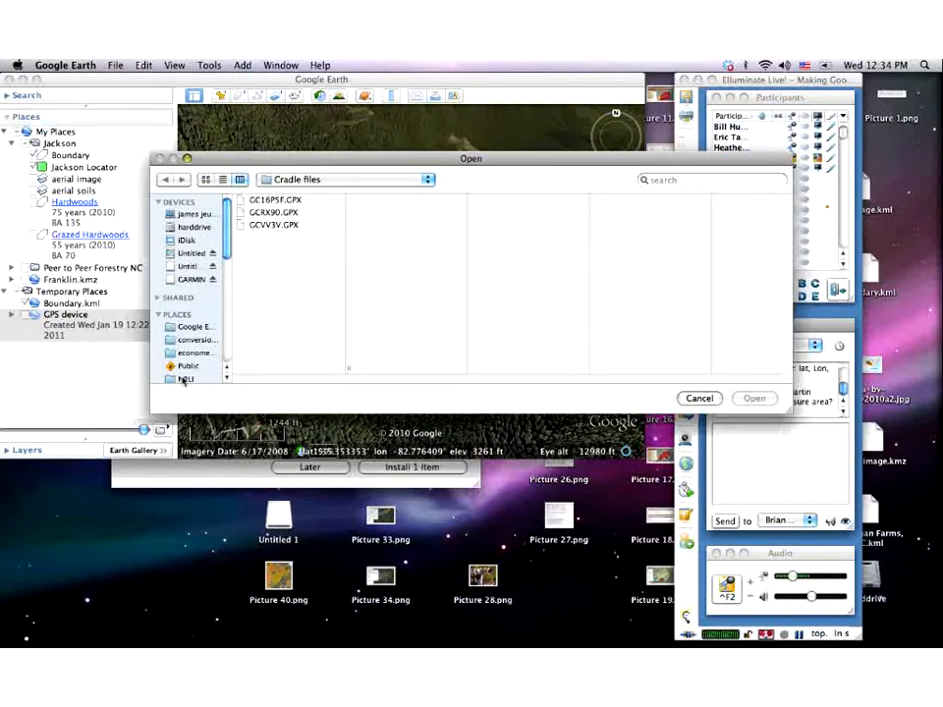
left_click(192, 328)
left_click(263, 262)
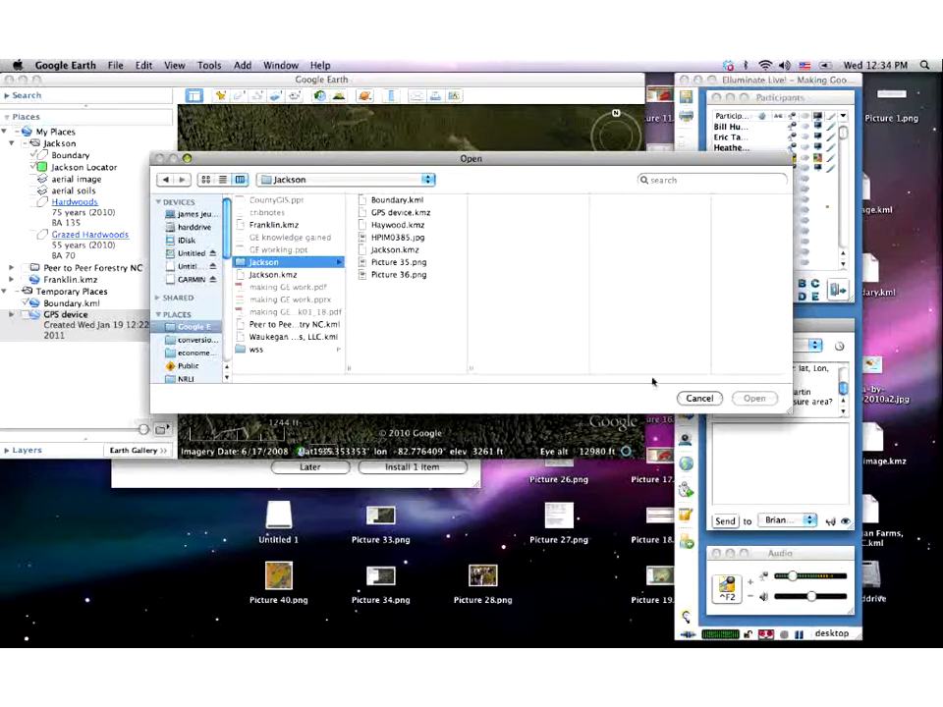
left_click(687, 397)
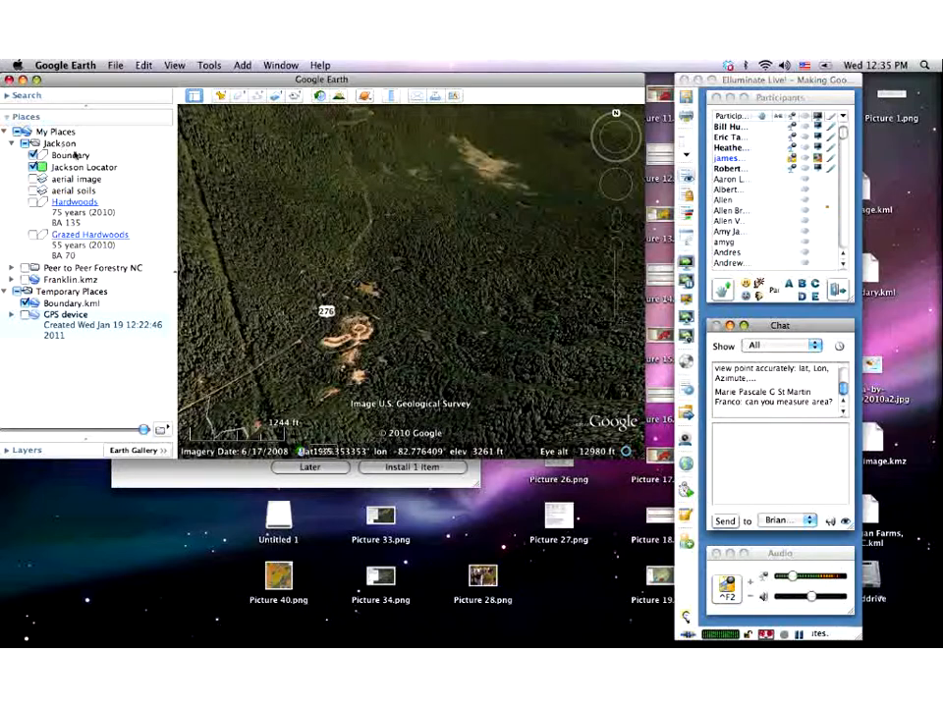
- Toggle the Jackson folder off and on so all its layers show, then collapse it
left_click(24, 144)
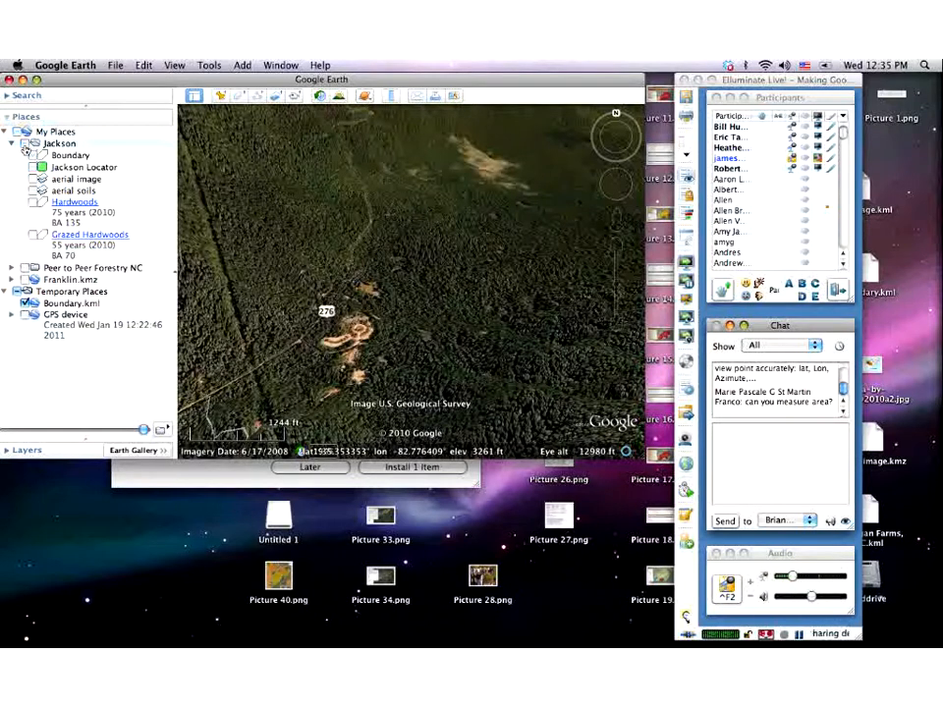
left_click(24, 144)
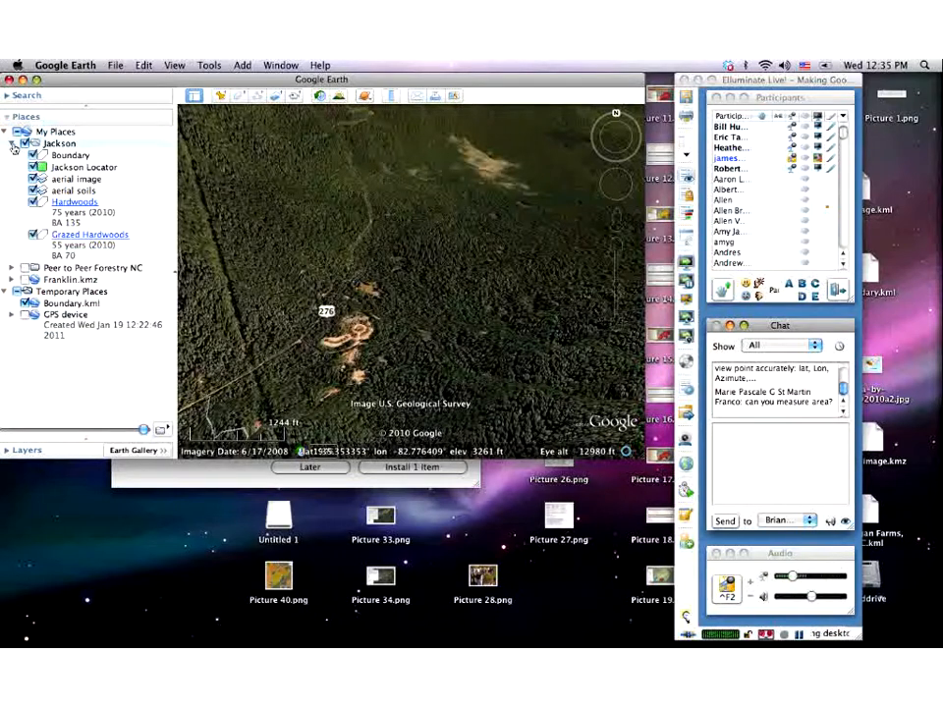
left_click(13, 144)
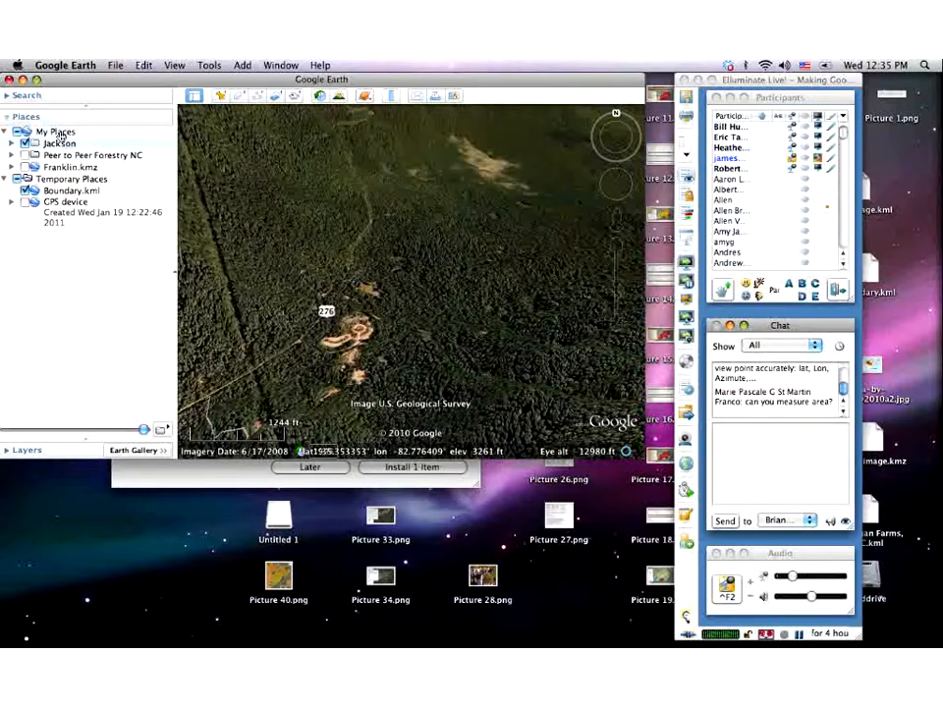
- Add a folder named 'new folder' to My Places from its right-click Add menu
right_click(60, 135)
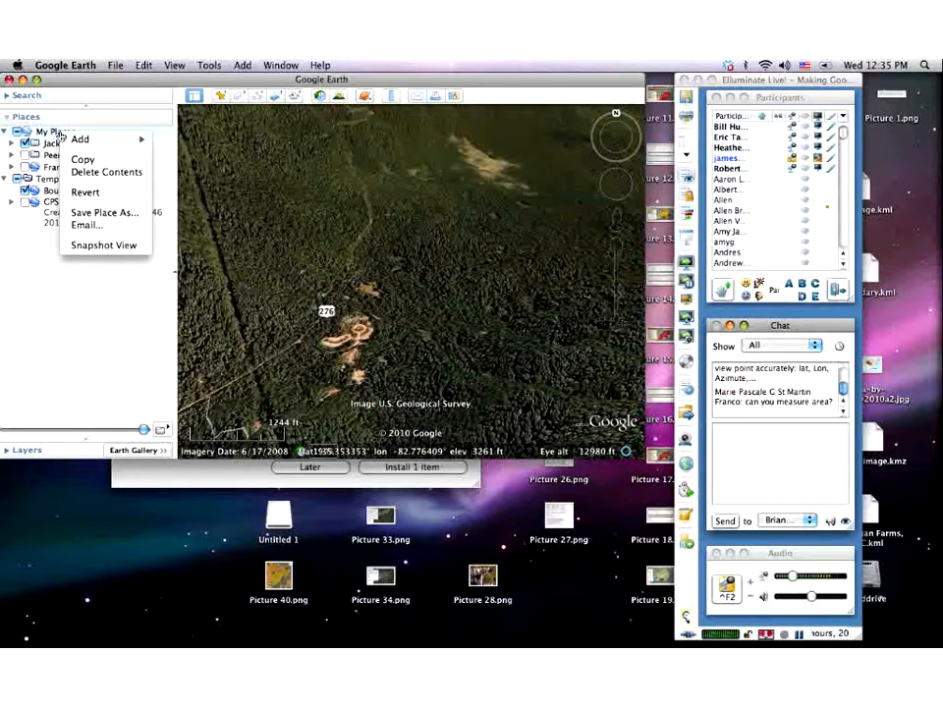
mouse_move(138, 139)
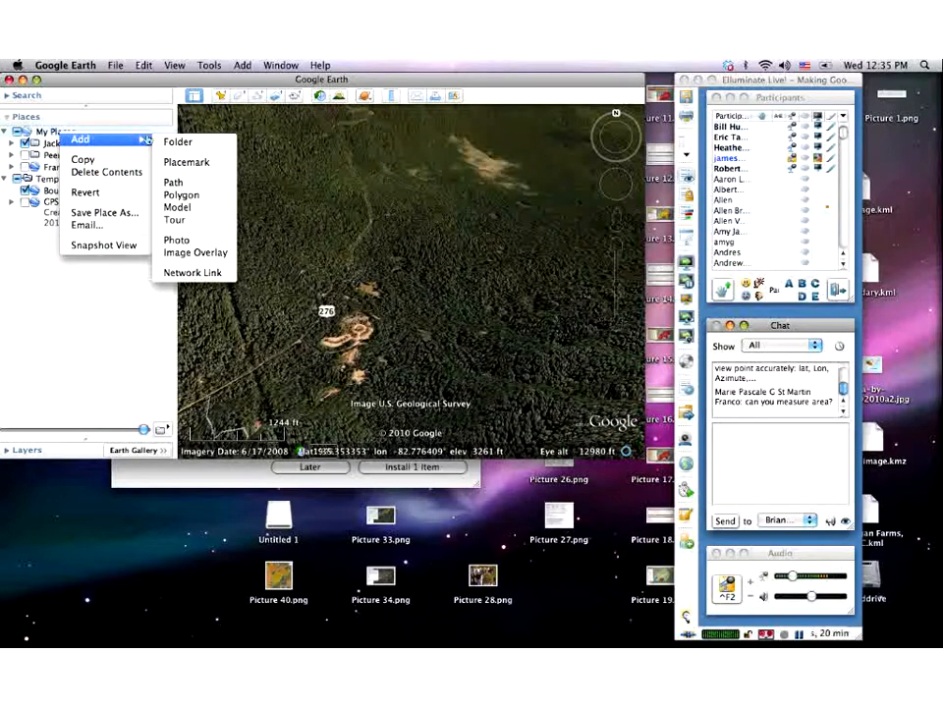
left_click(178, 141)
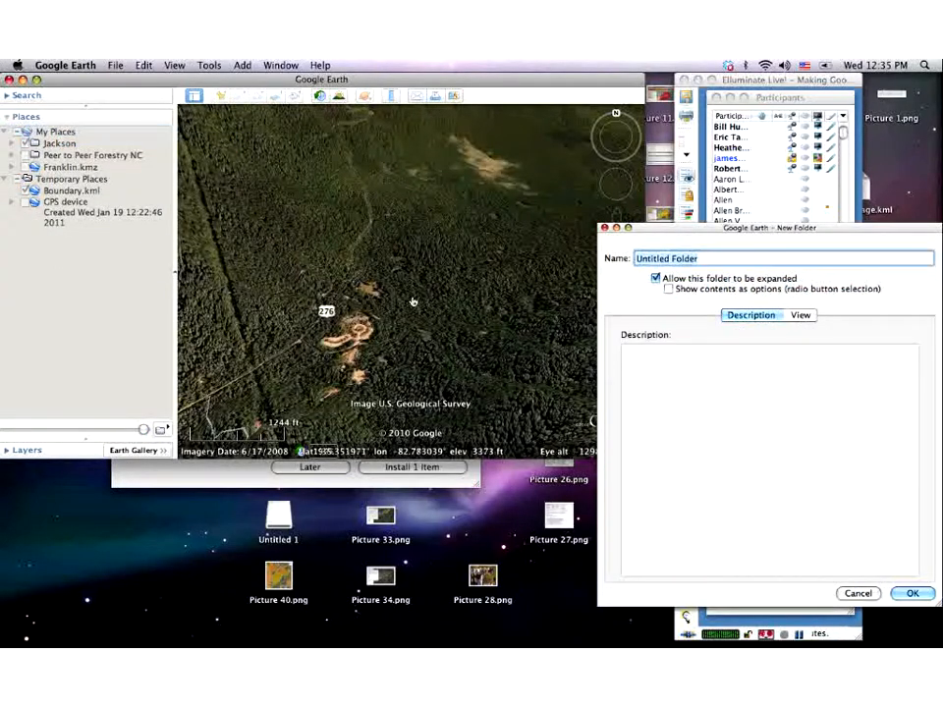
left_click_drag(664, 233, 310, 81)
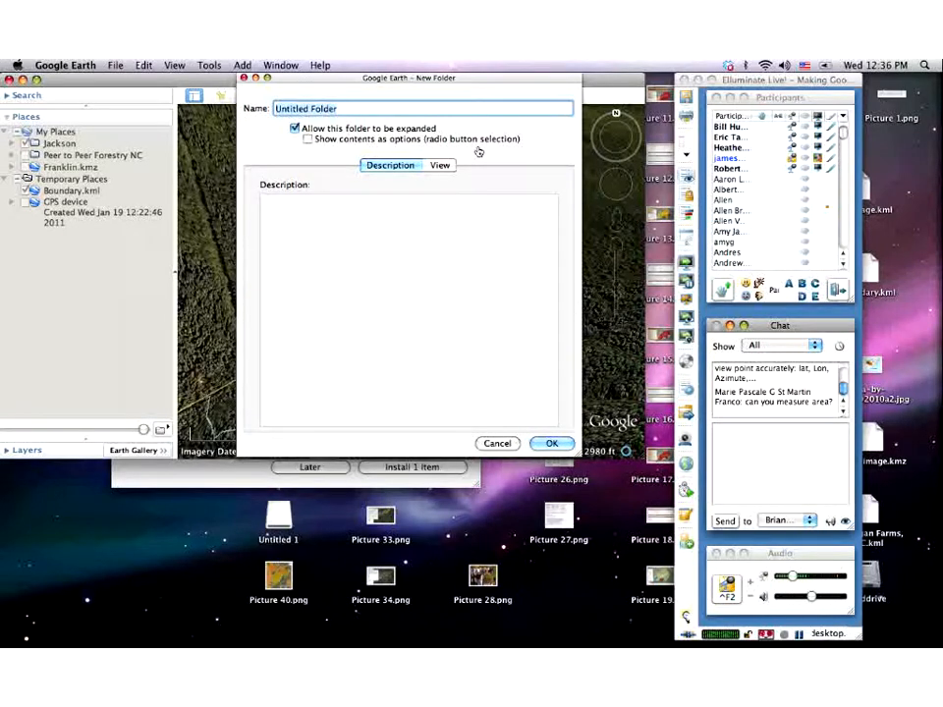
type("new fo")
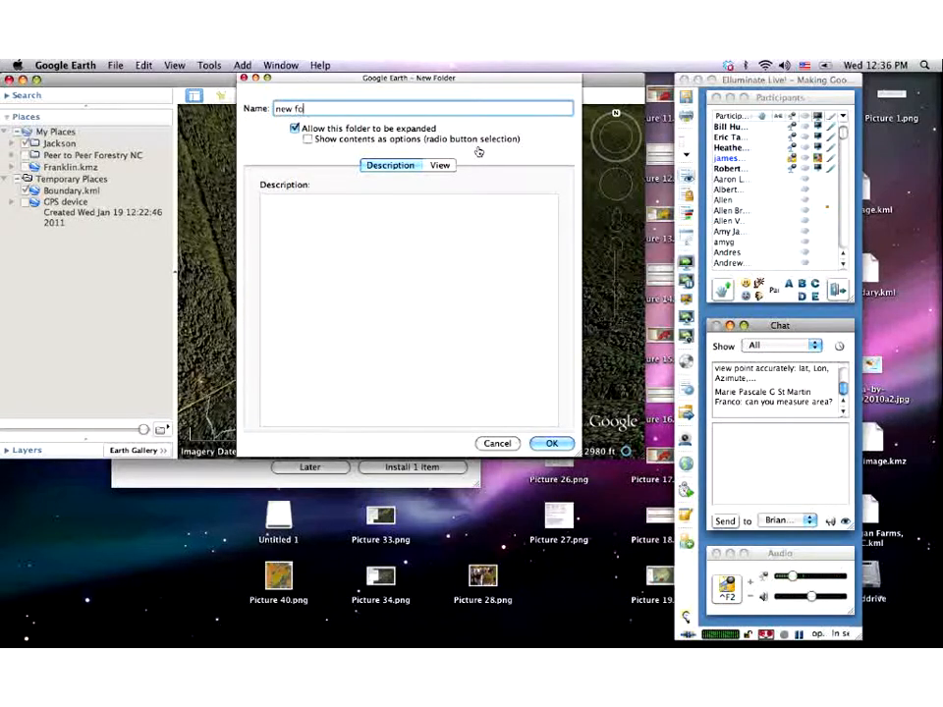
type("lder")
key("Return")
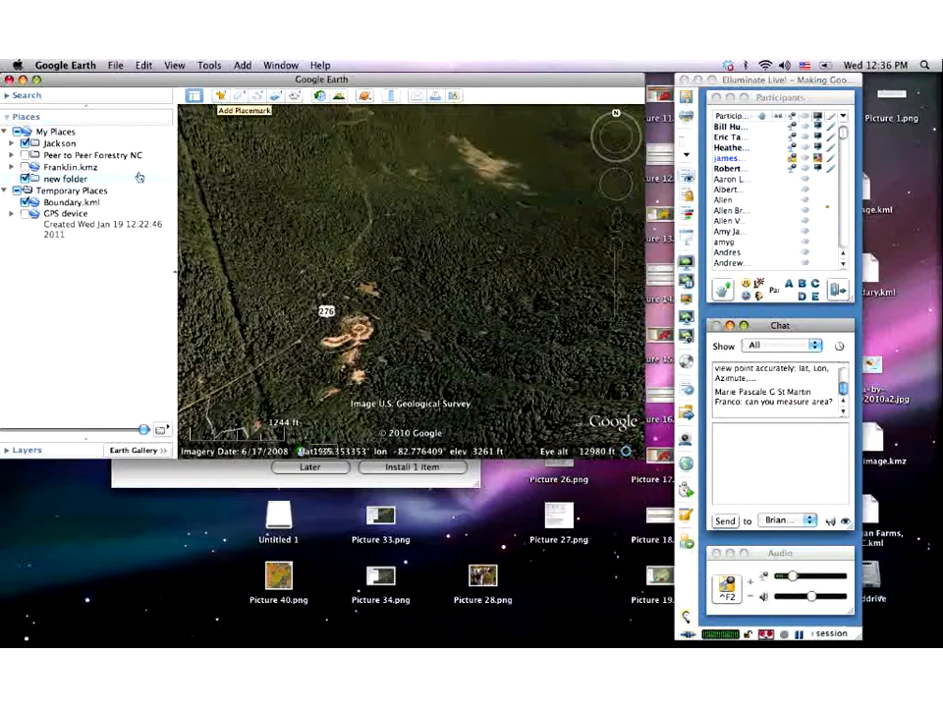
- Add a placemark 'jackson' at 35.353353°, -82.776409° inside new folder
right_click(80, 184)
mouse_move(99, 186)
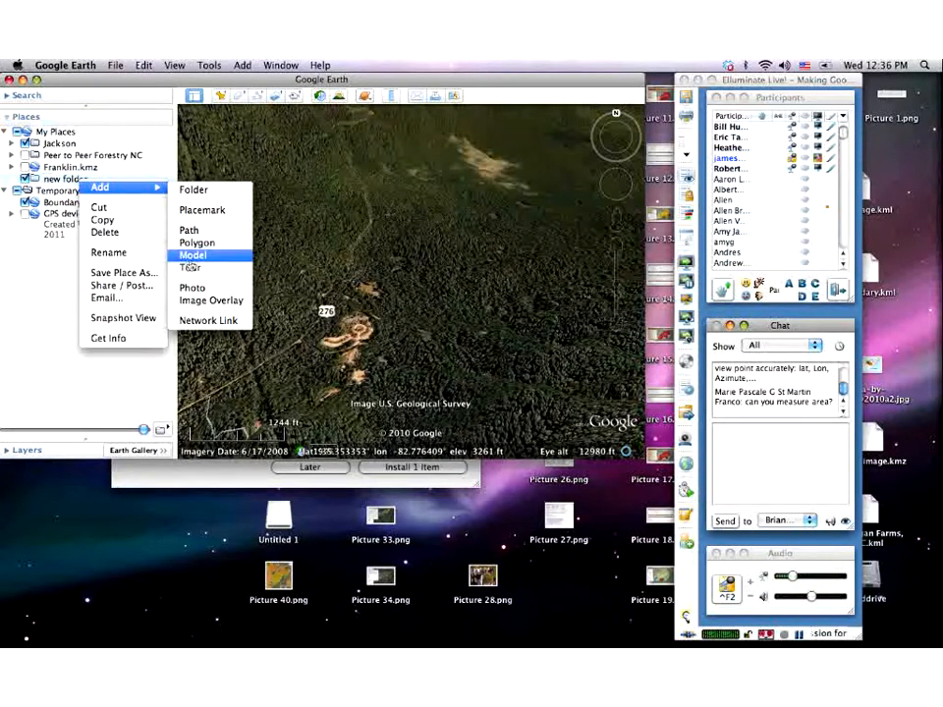
left_click(209, 217)
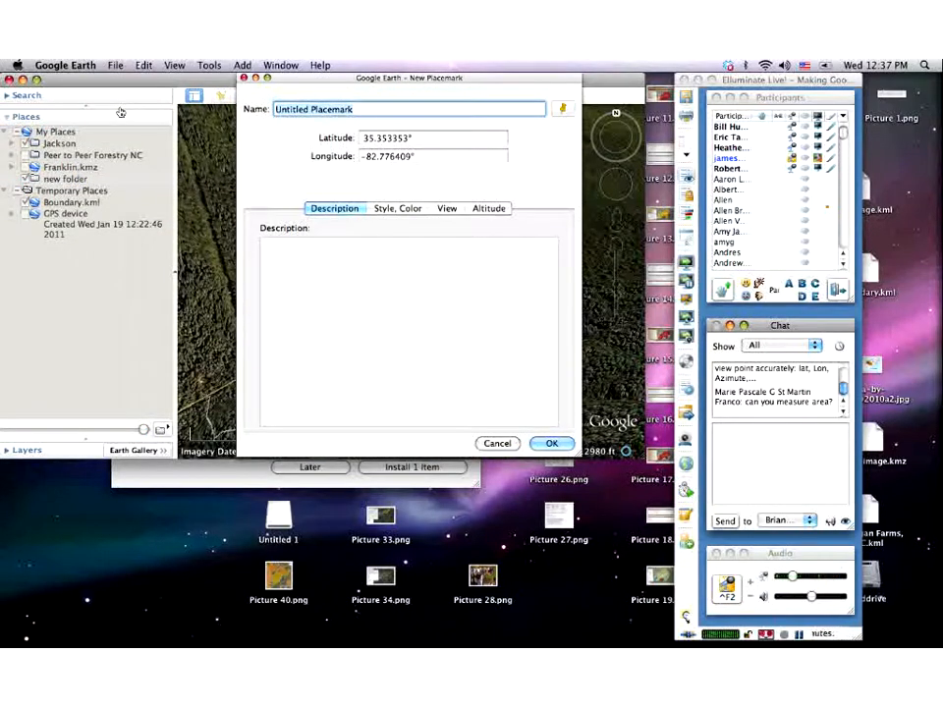
type("jackson")
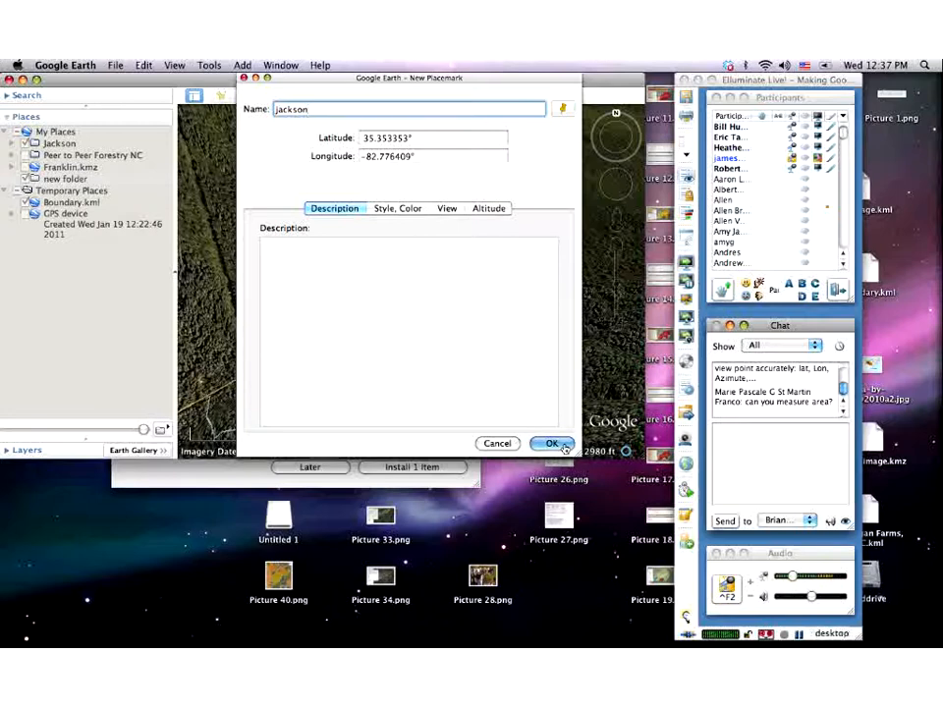
left_click(553, 444)
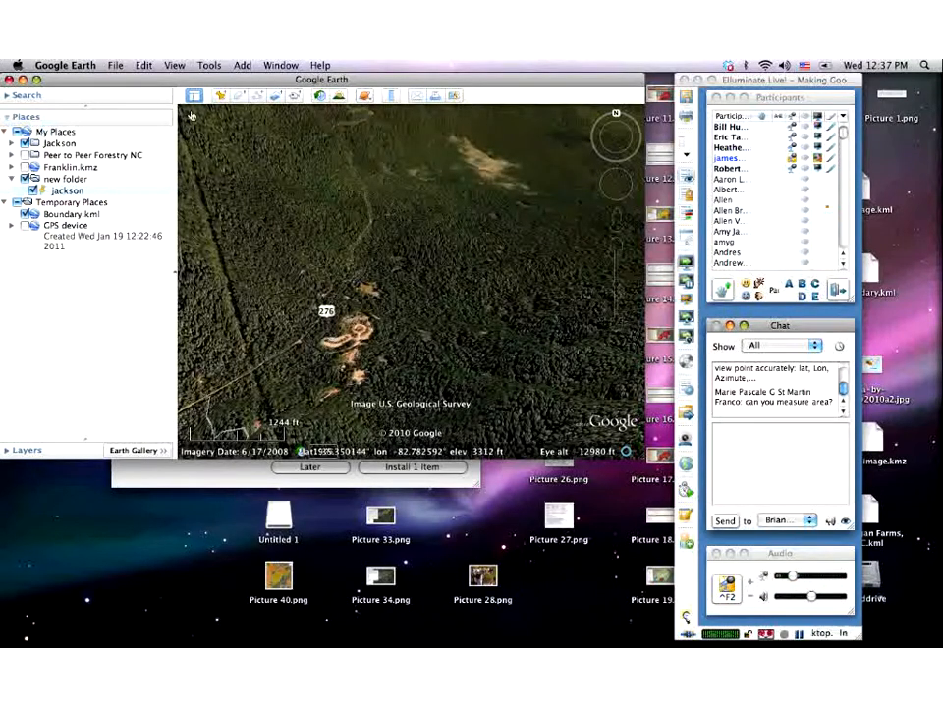
- Open Get Info on the jackson placemark in Places to show Edit Placemark
right_click(81, 195)
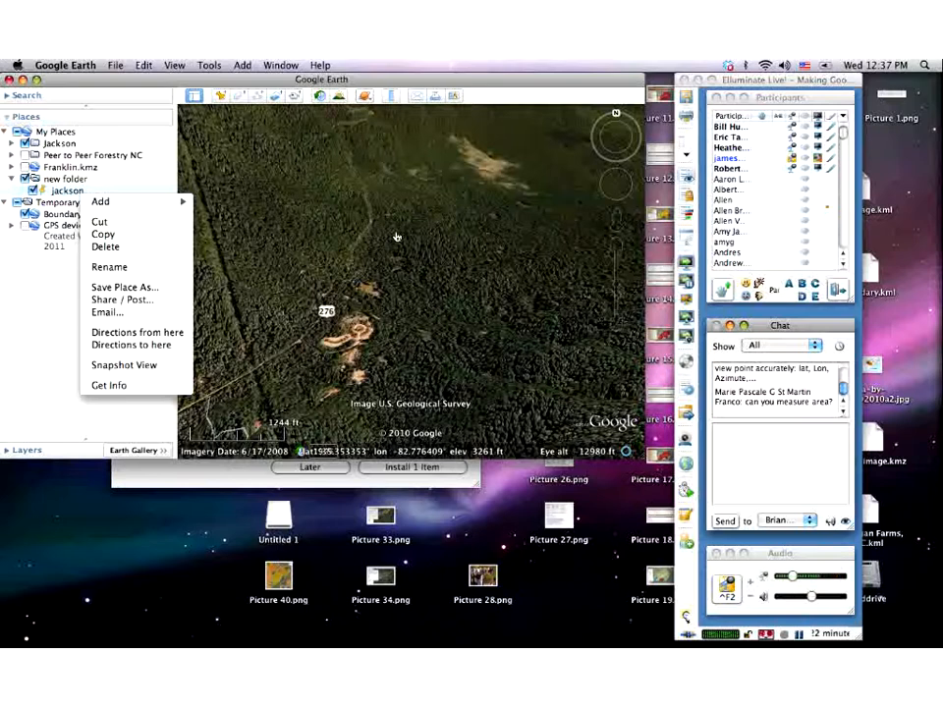
mouse_move(98, 202)
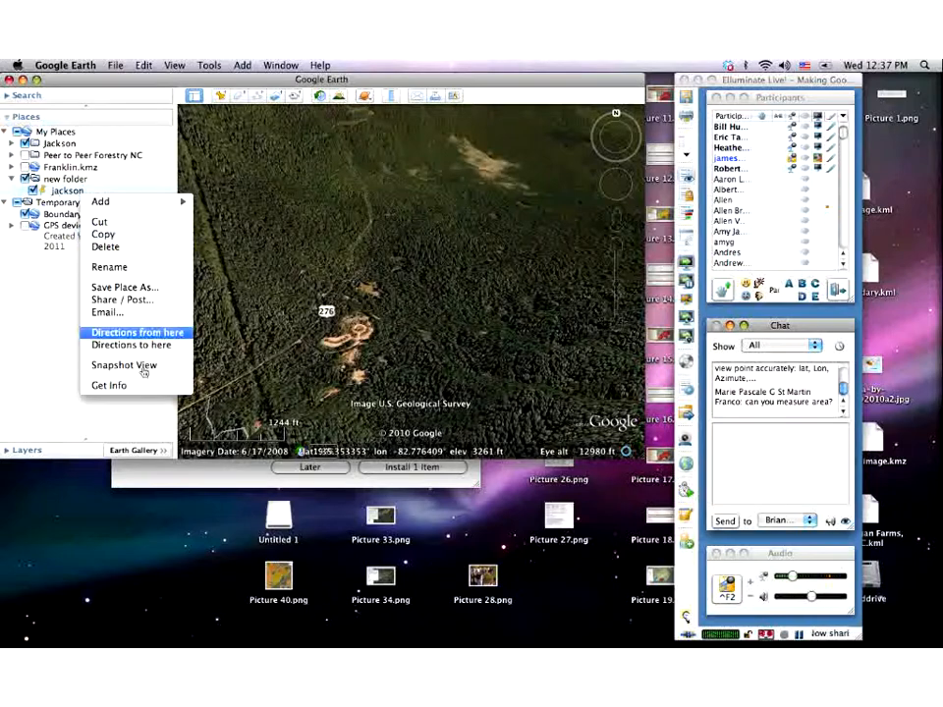
left_click(106, 384)
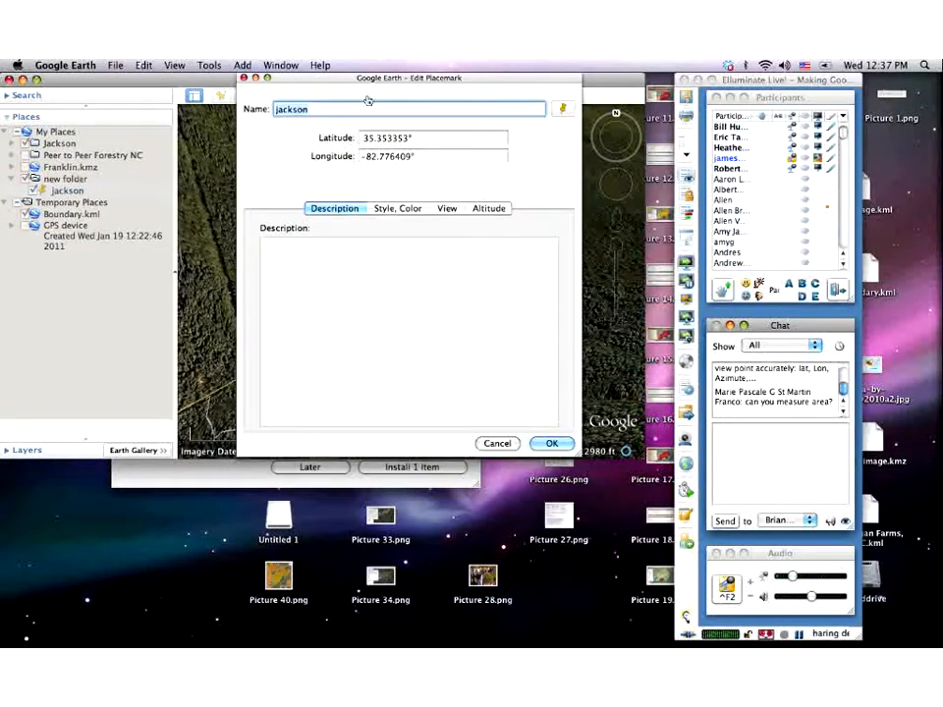
- Drag the jackson pushpin down-left to about latitude 35.290056°, longitude -82.905831°
left_click_drag(370, 82, 58, 146)
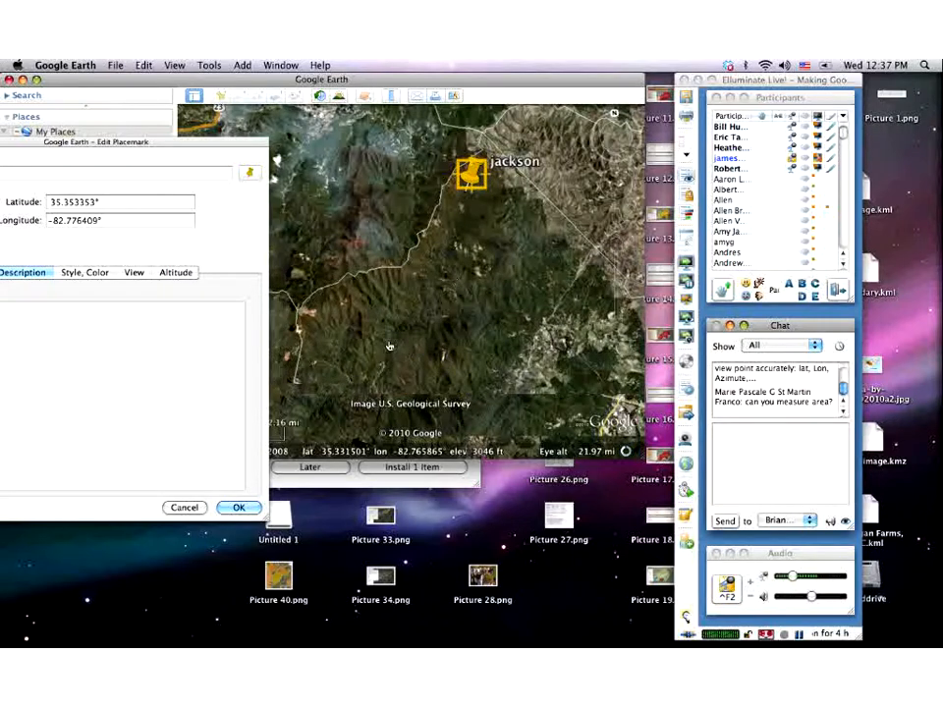
left_click_drag(472, 185, 322, 321)
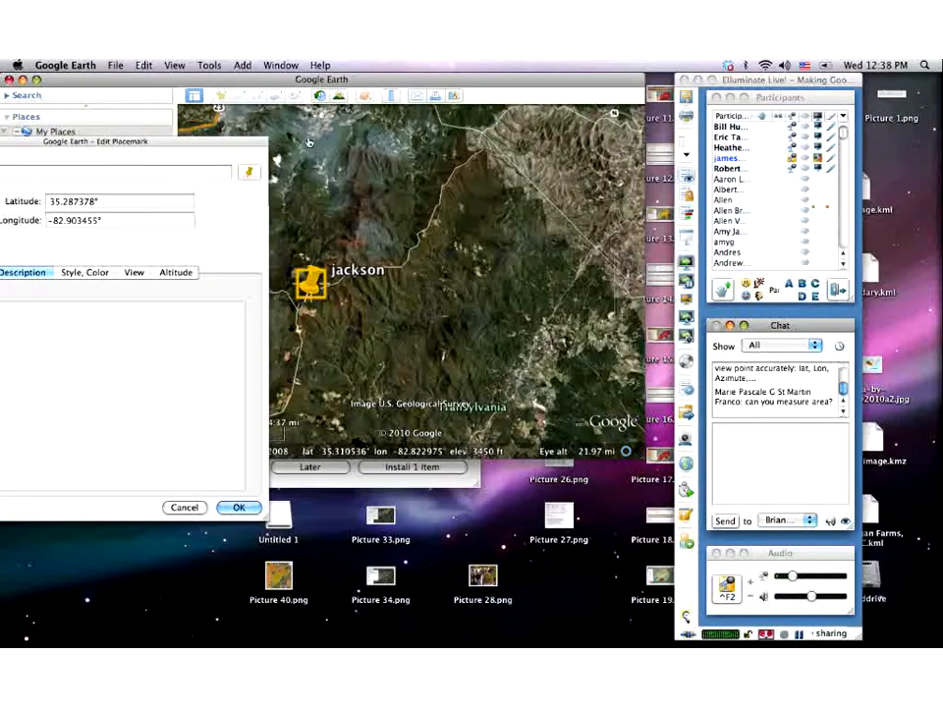
left_click_drag(246, 149, 402, 135)
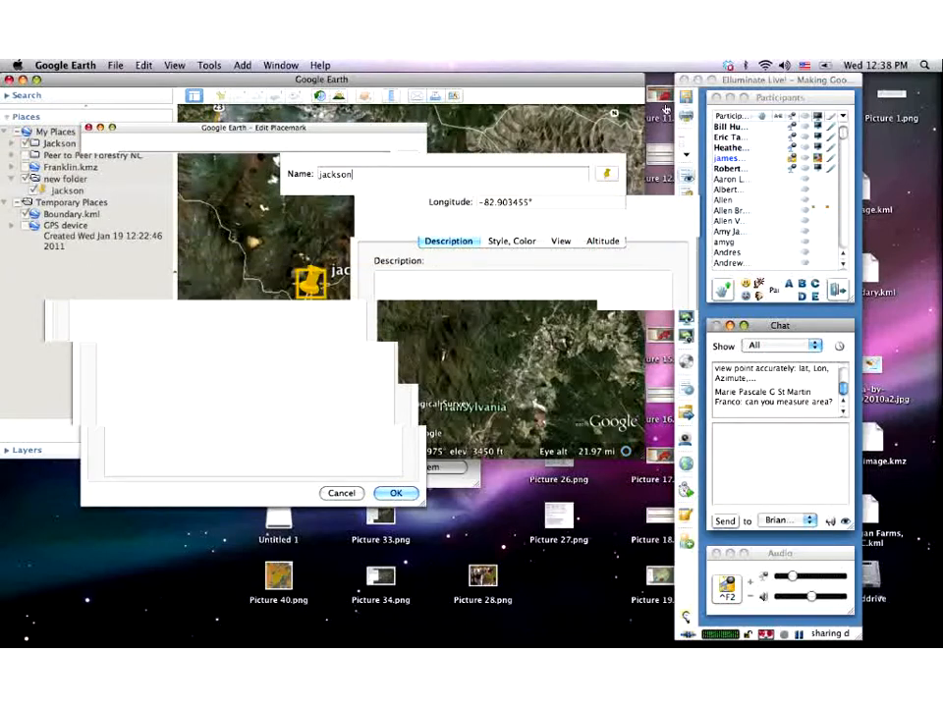
left_click_drag(316, 279, 317, 320)
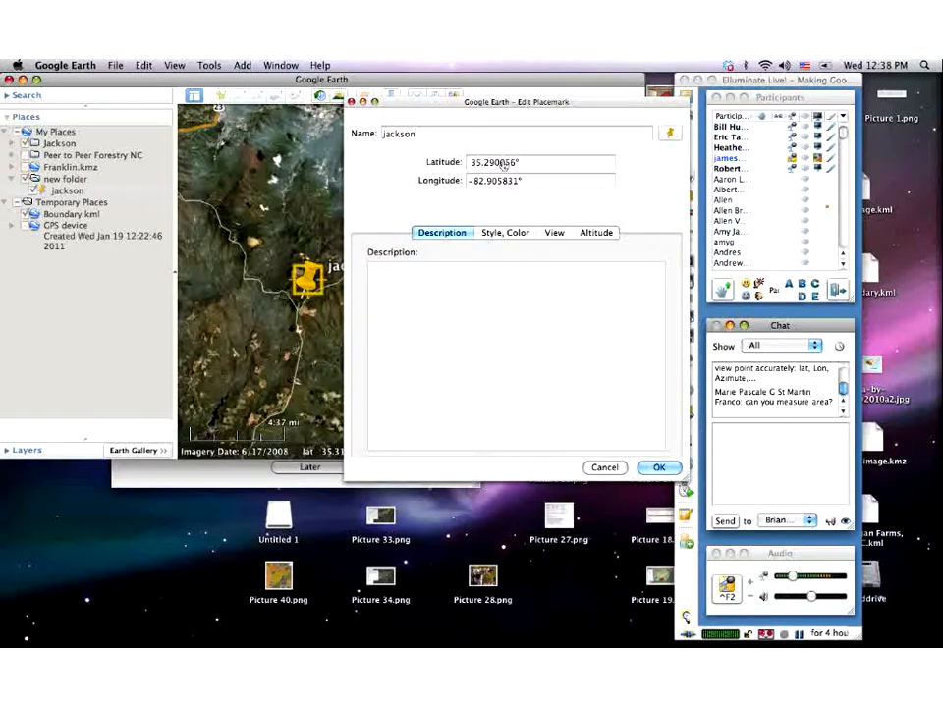
- Enter 'mt pisgah' in the jackson placemark's Description box
left_click(417, 285)
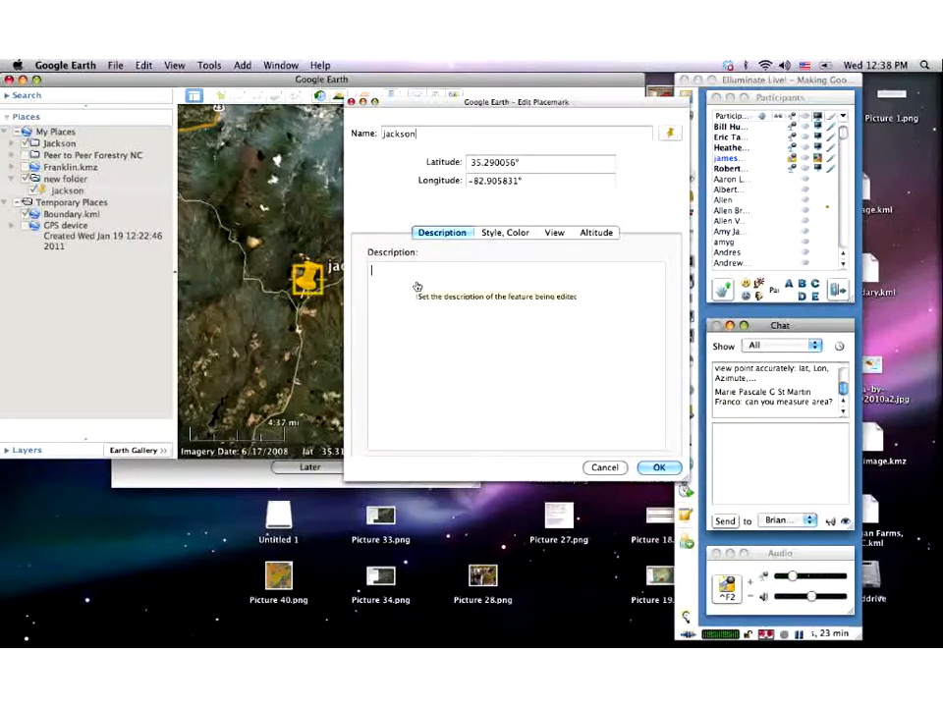
type("mt pisgah")
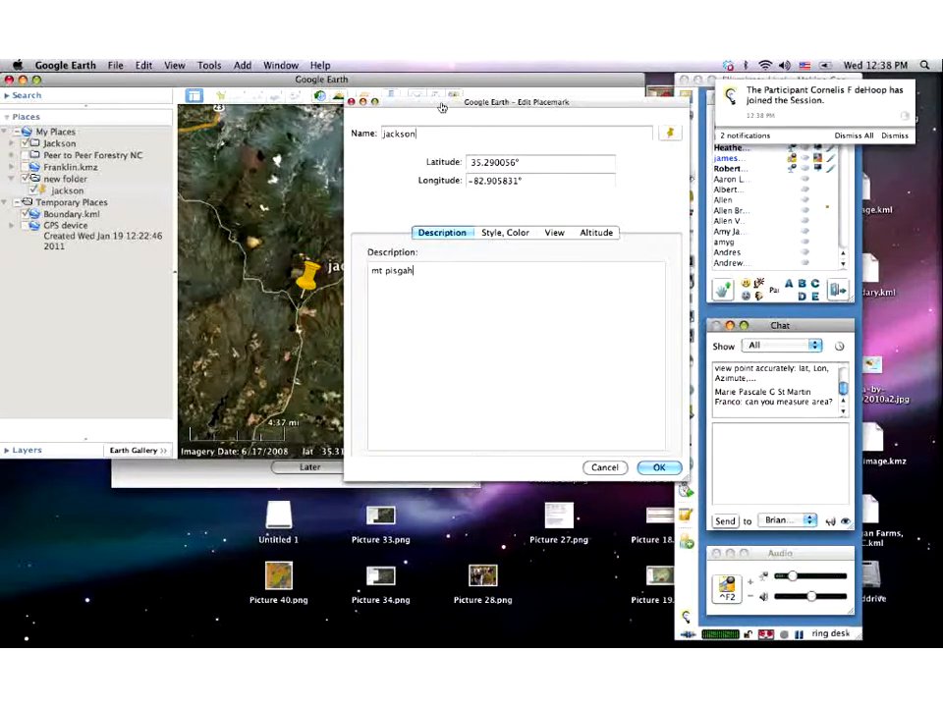
left_click_drag(441, 107, 304, 103)
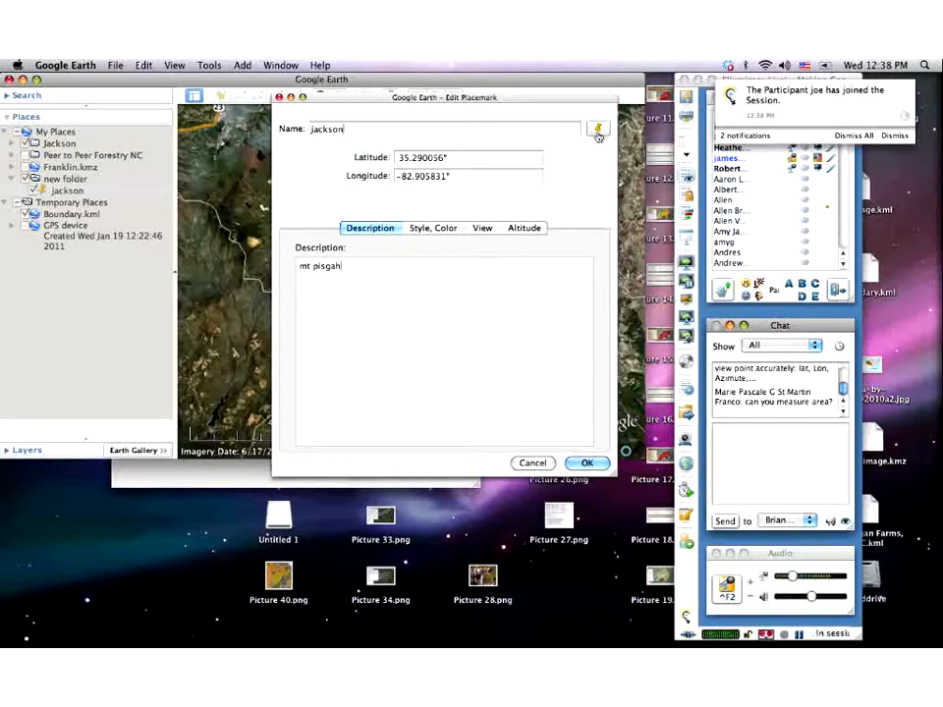
- Keep the default pushpin icon and save the jackson placemark edits
left_click(598, 133)
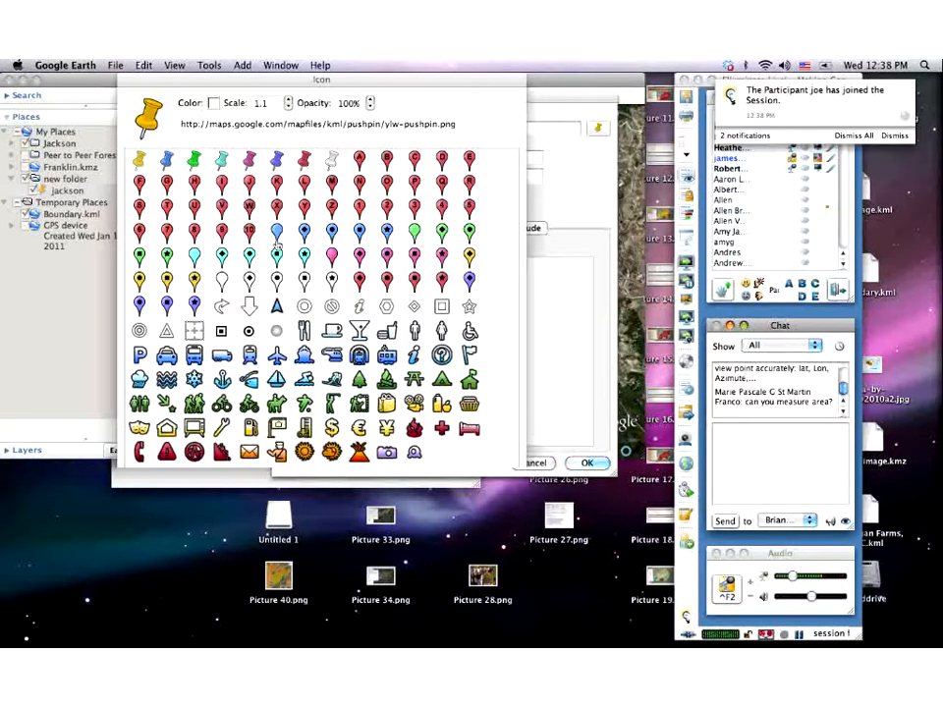
left_click(491, 516)
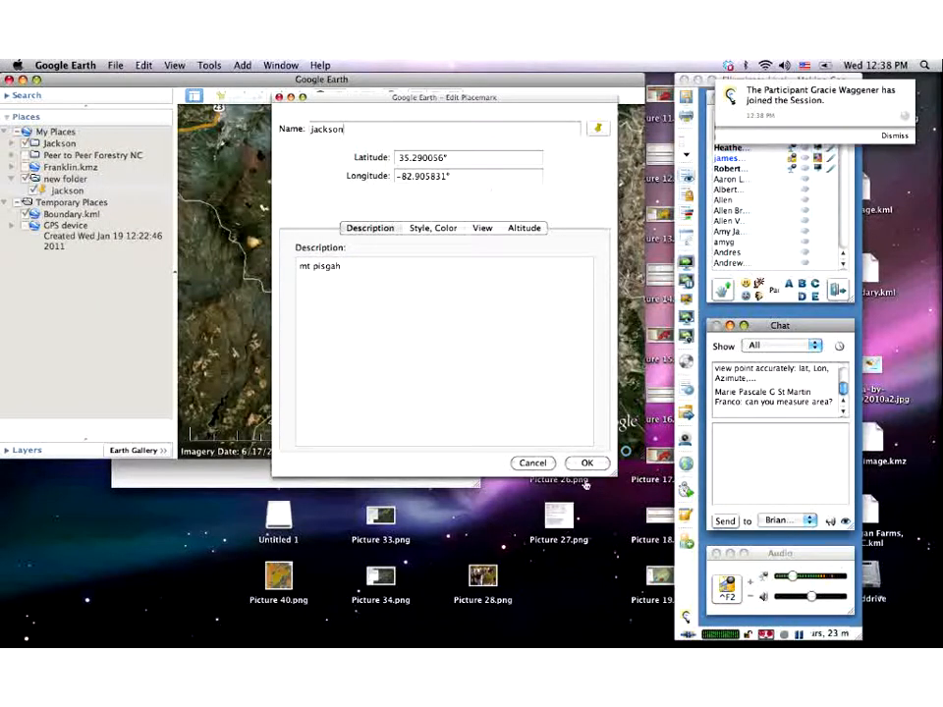
left_click(584, 463)
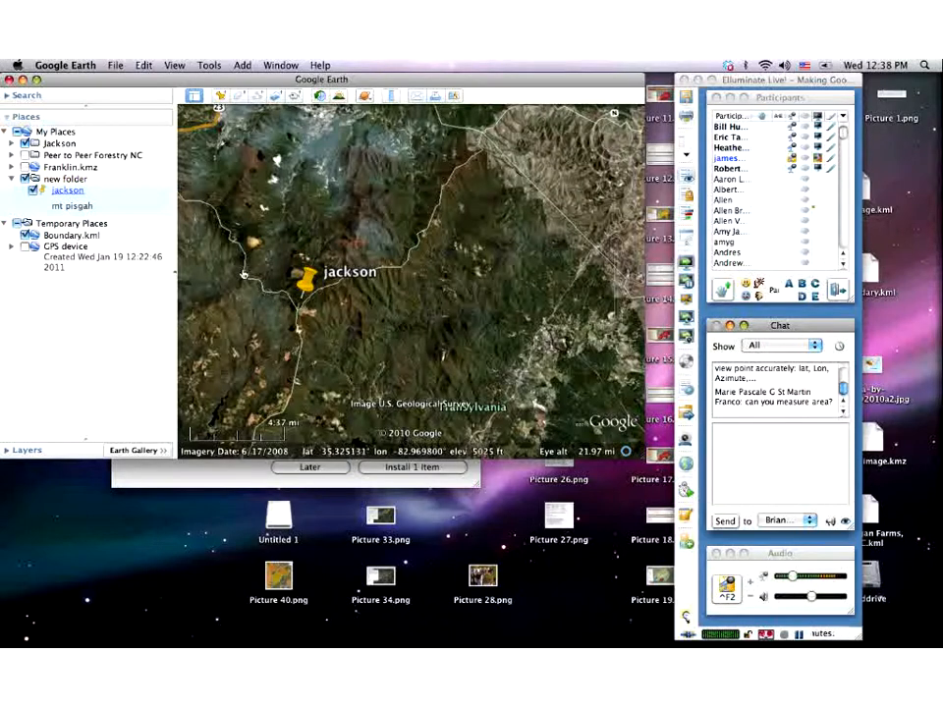
left_click(307, 284)
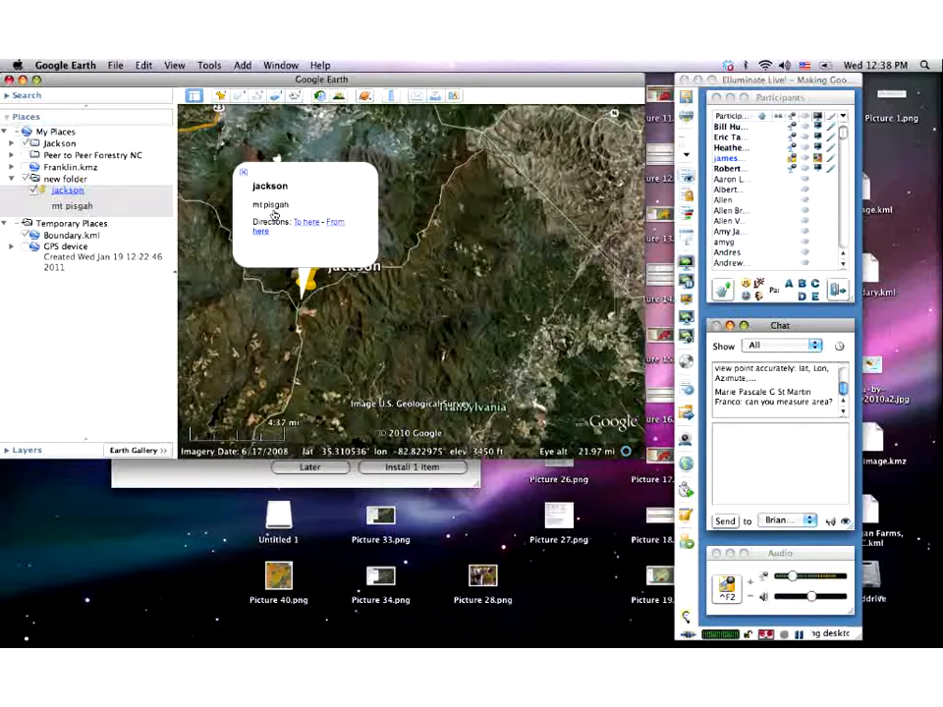
left_click(244, 177)
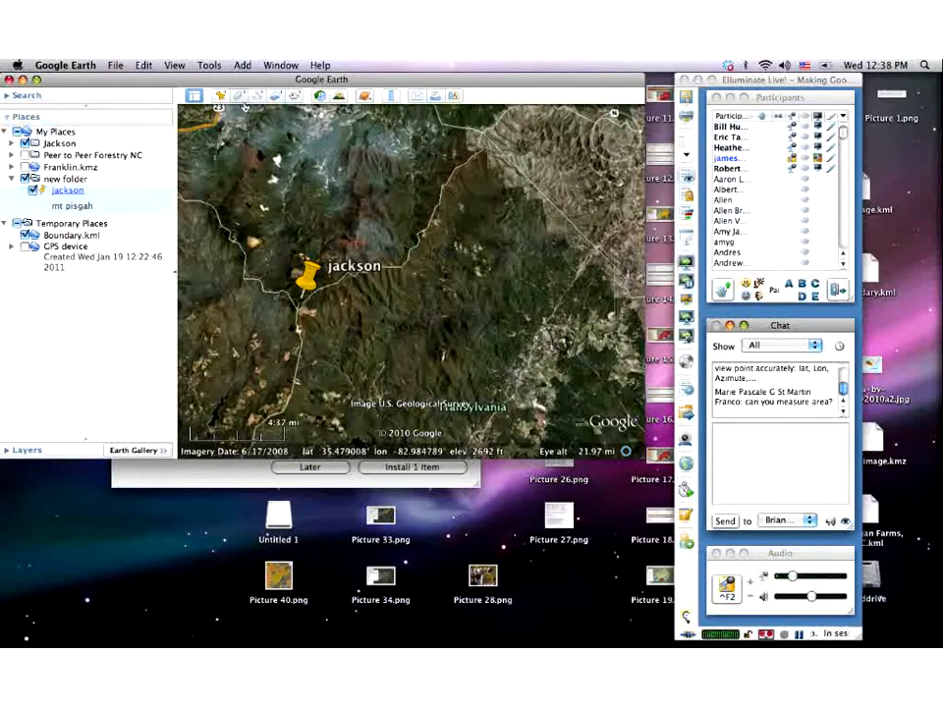
- Add a polygon to the folder from the jackson item's Add > Polygon menu
left_click(56, 186)
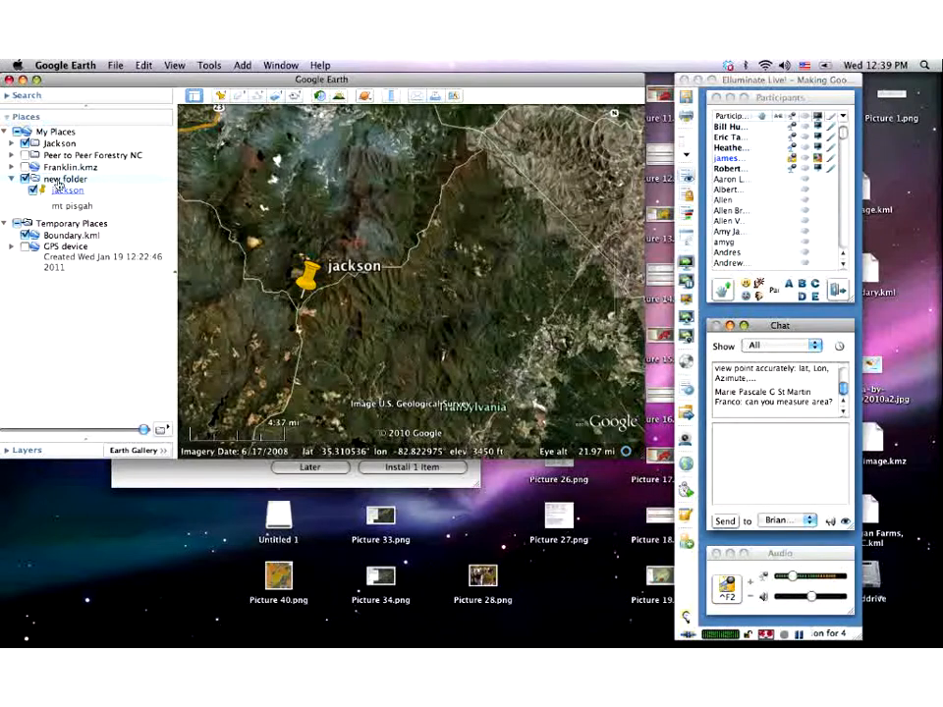
right_click(58, 183)
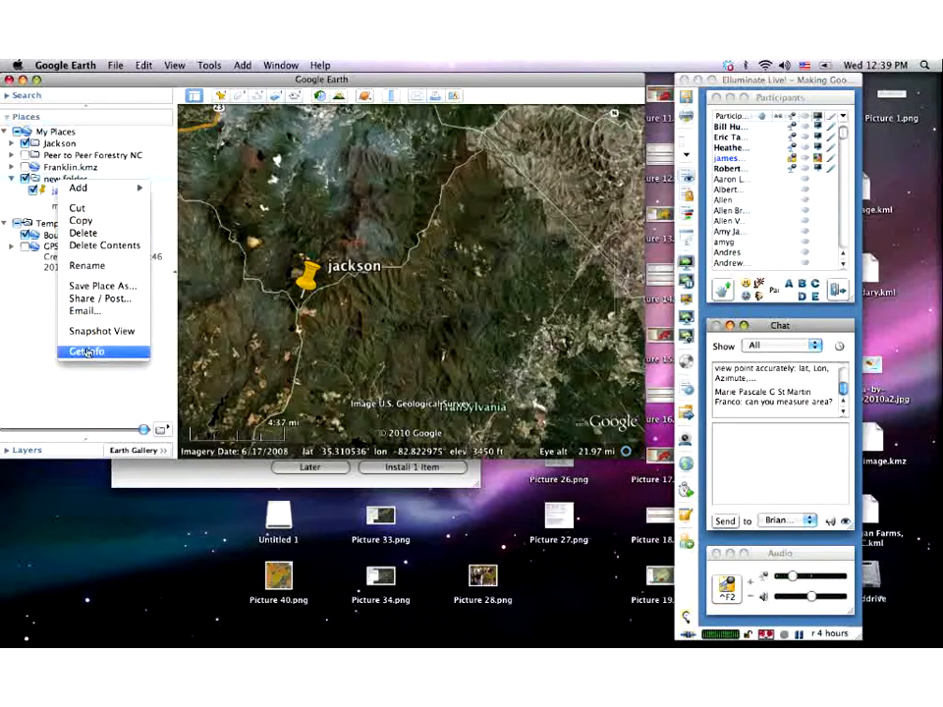
mouse_move(107, 195)
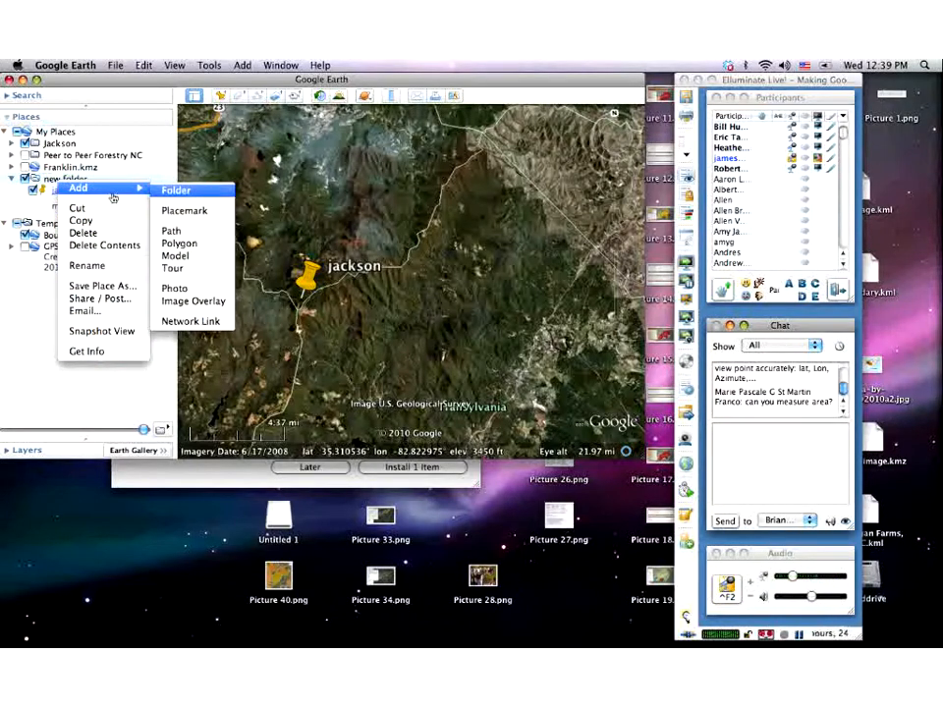
left_click(181, 244)
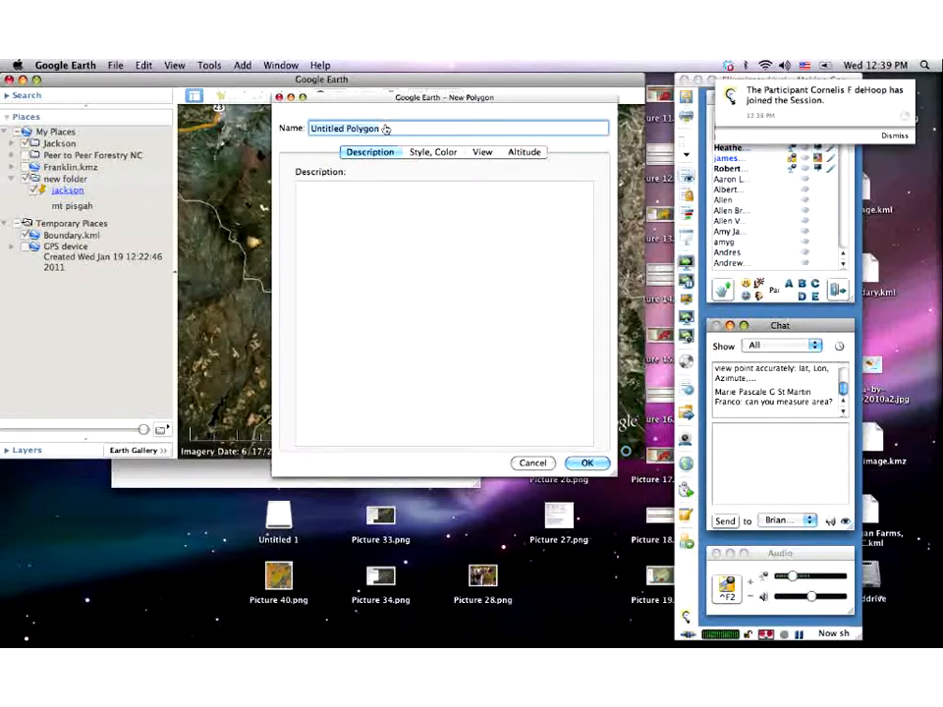
- Enter 'boundary' as the polygon name and show the Style, Color tab
type("boundary")
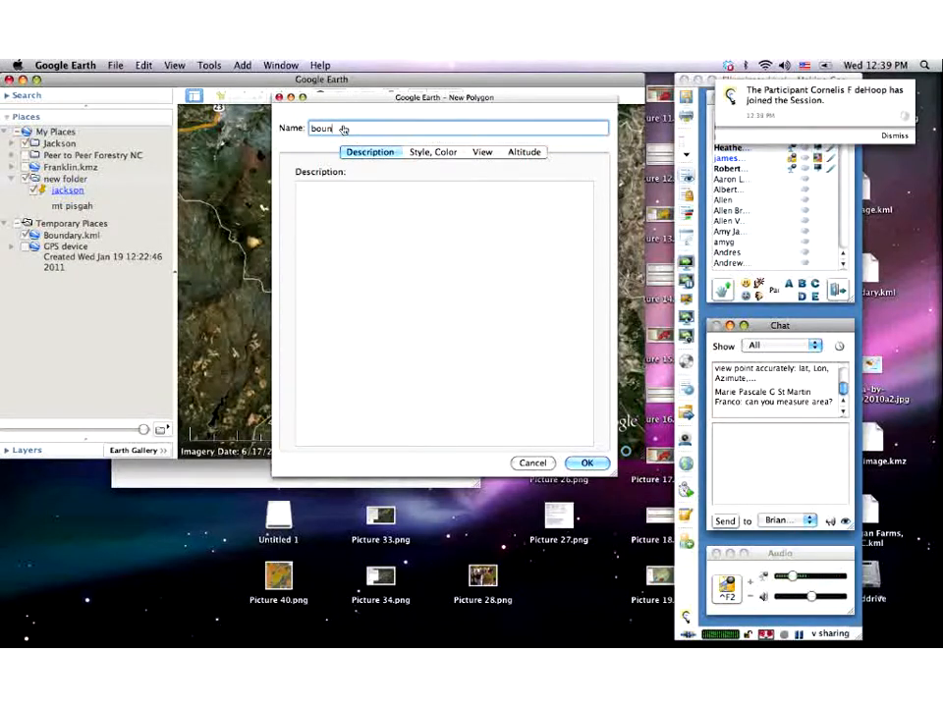
left_click(416, 153)
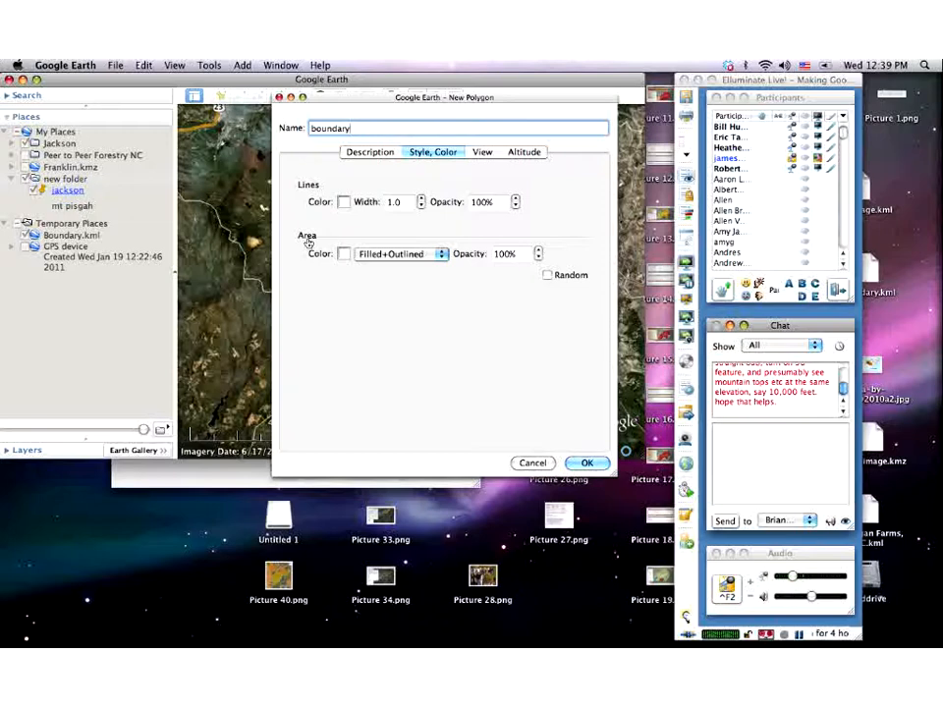
- Make the boundary polygon Outlined only with a red 1.9-width line, then save it
left_click(439, 254)
left_click(417, 241)
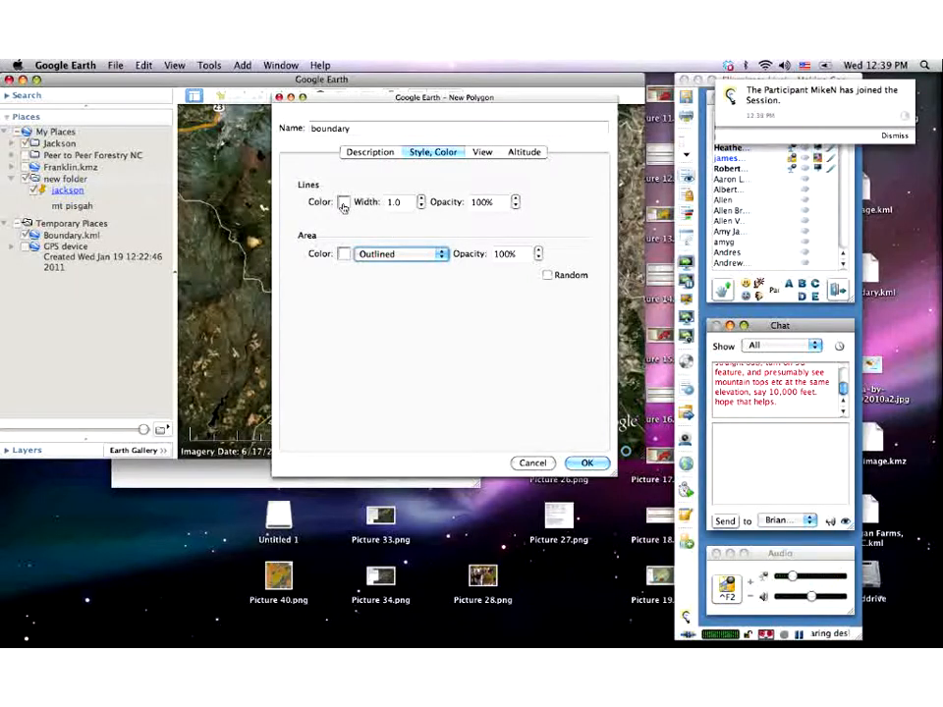
left_click(342, 203)
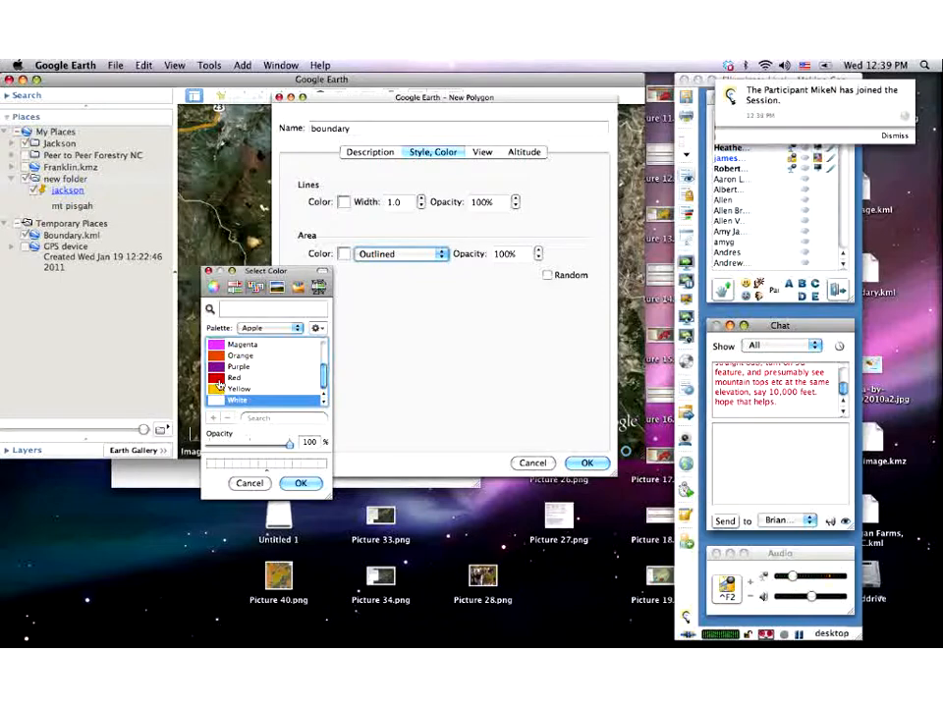
left_click(228, 378)
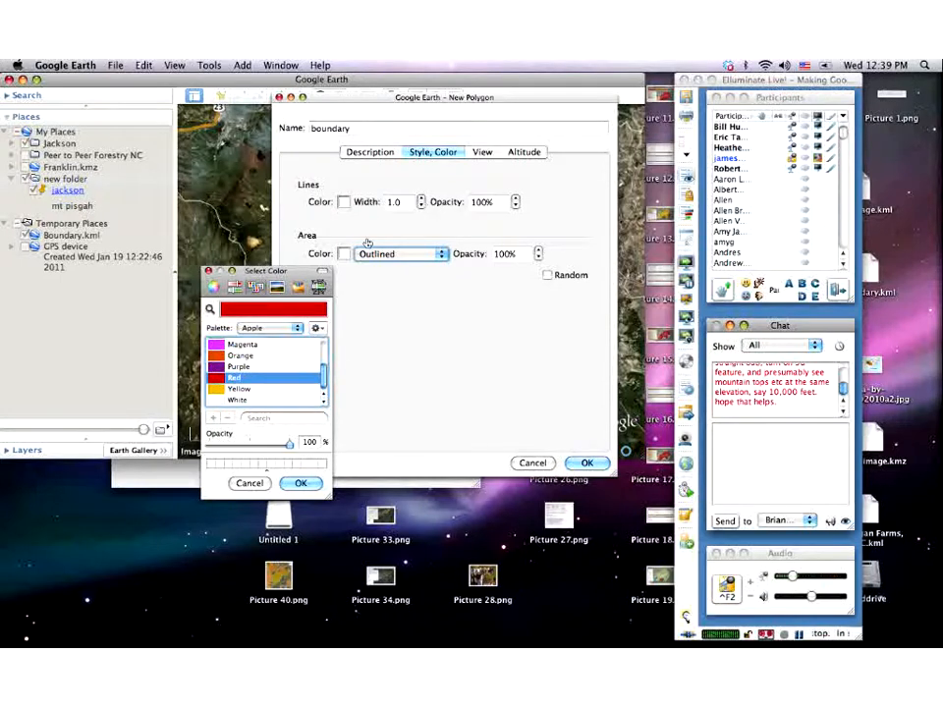
left_click(301, 484)
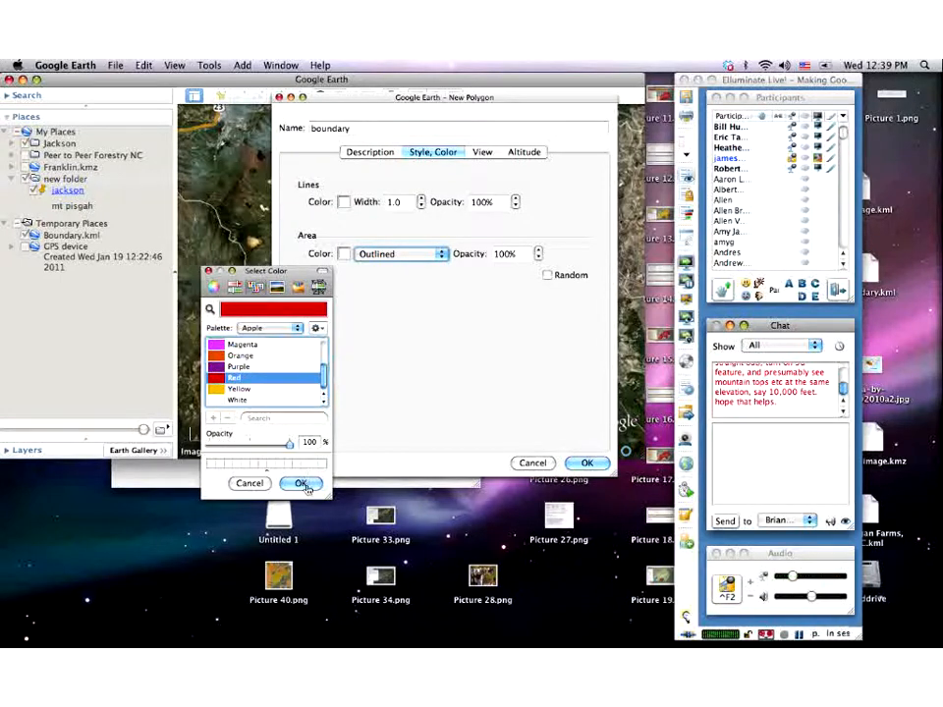
left_click(422, 200)
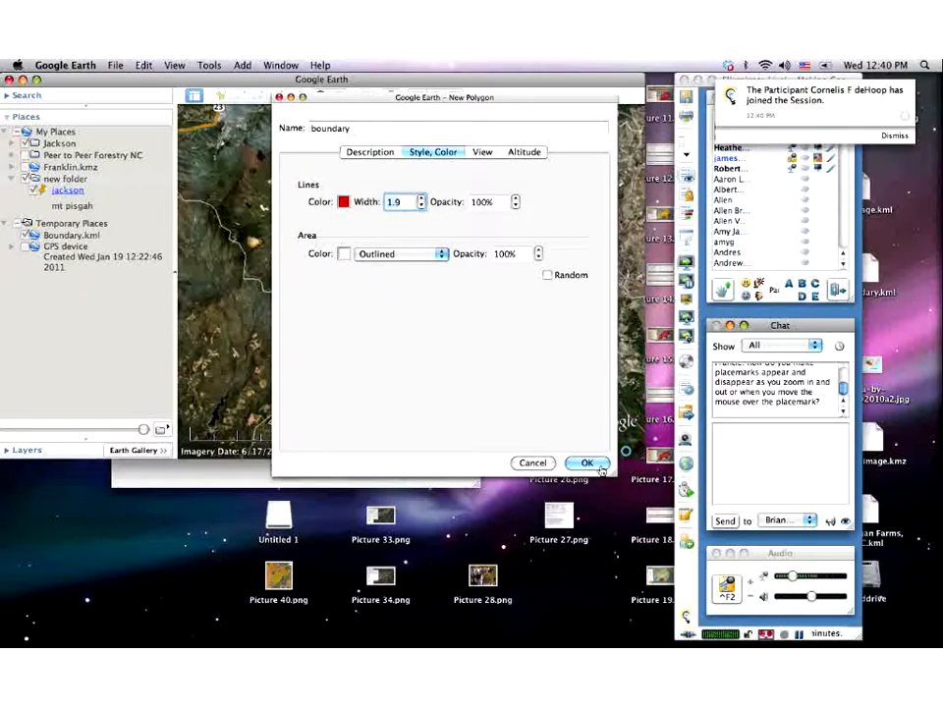
left_click(587, 464)
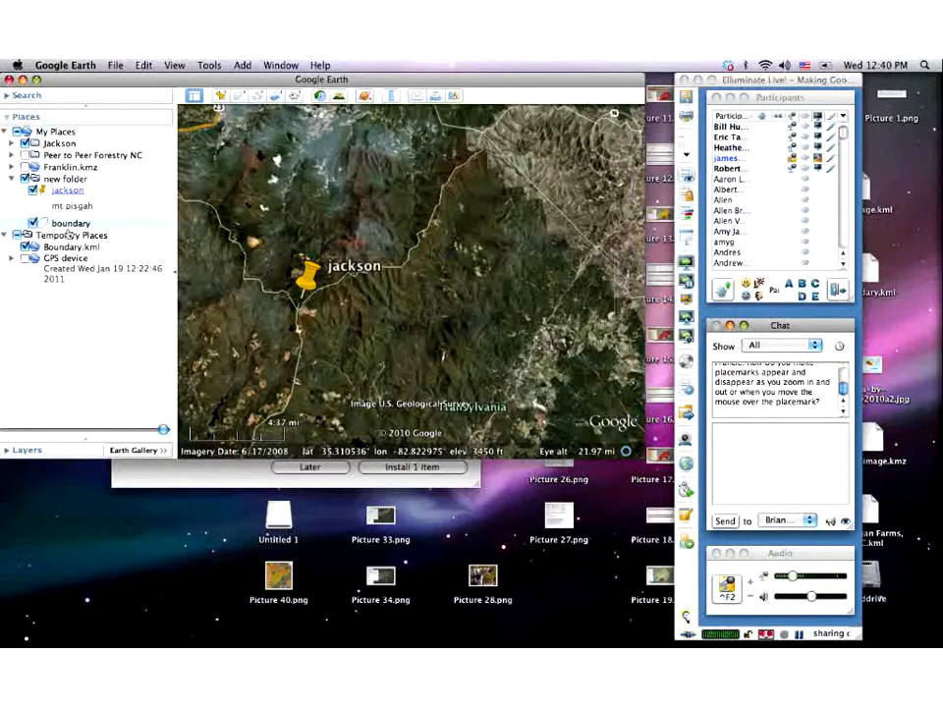
- Open Get Info on 'boundary' in Places to show the Edit Polygon dialog
right_click(62, 223)
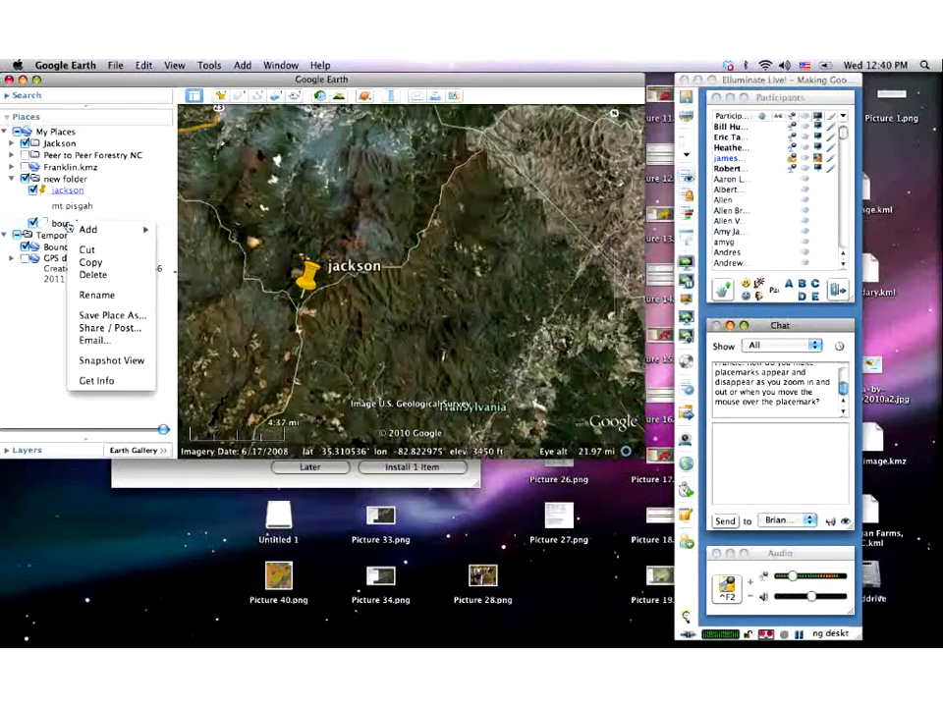
mouse_move(80, 231)
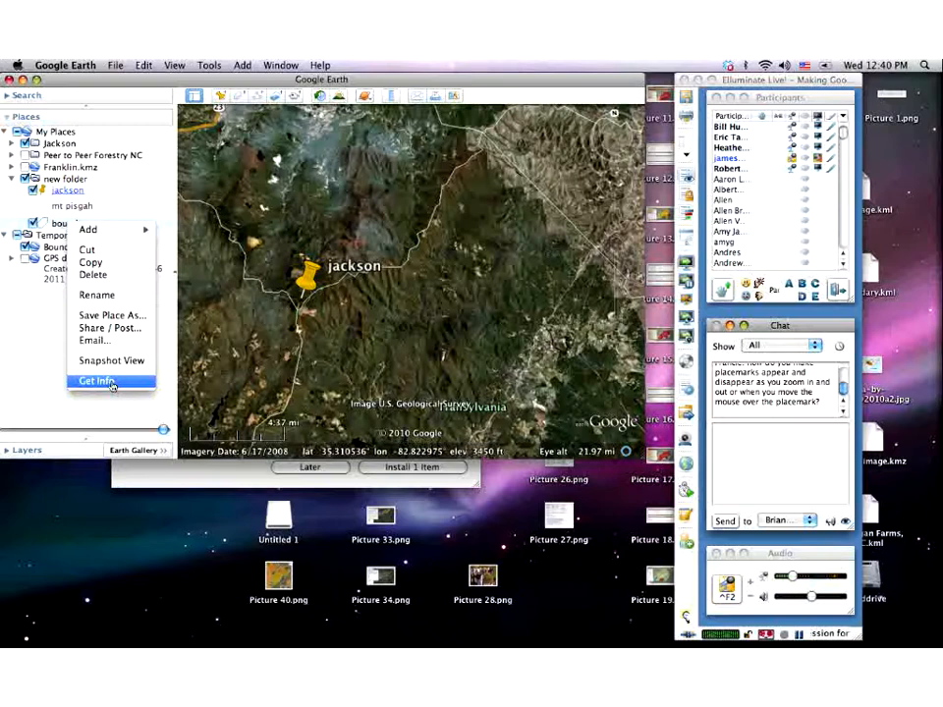
left_click(111, 383)
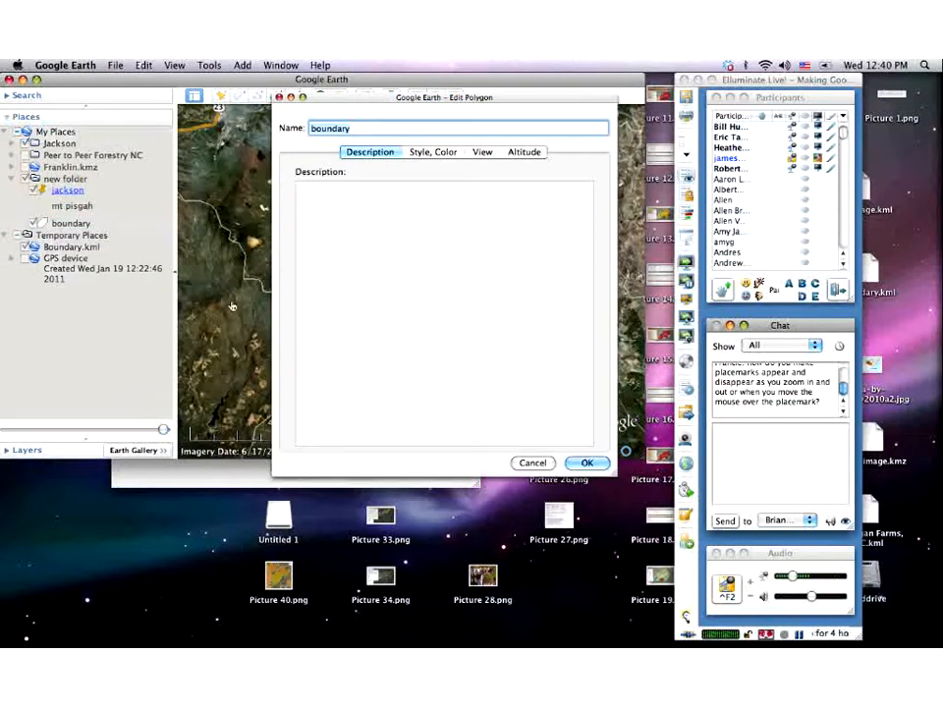
- Draw an eight-corner boundary outline east of jackson, then adjust its western corner
left_click_drag(417, 102, 45, 89)
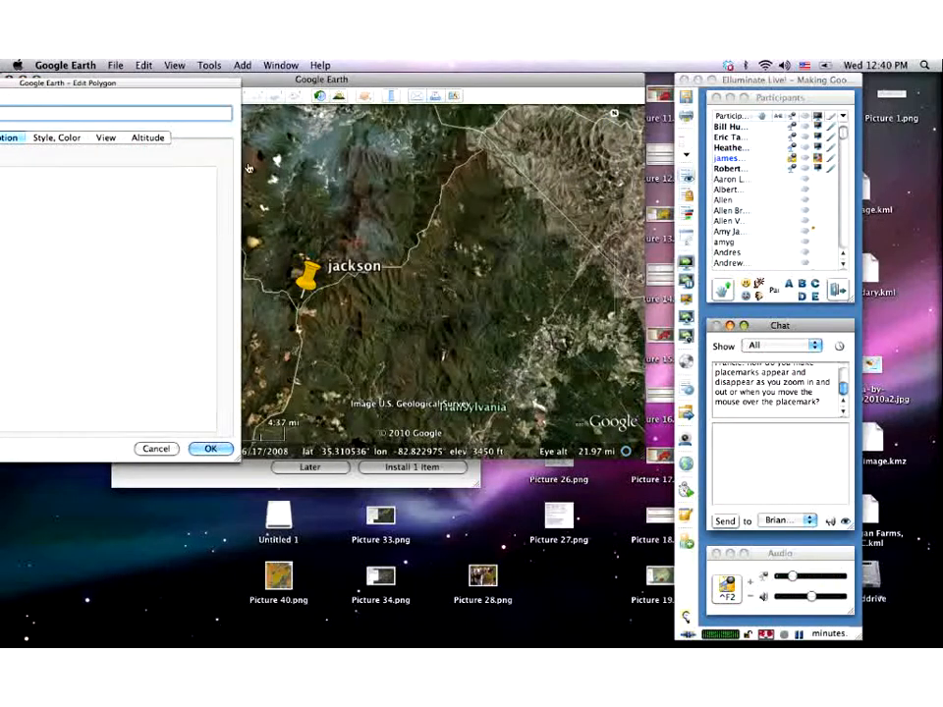
left_click(403, 263)
left_click(453, 235)
left_click(533, 283)
left_click(532, 320)
left_click(488, 350)
left_click(403, 356)
left_click(369, 335)
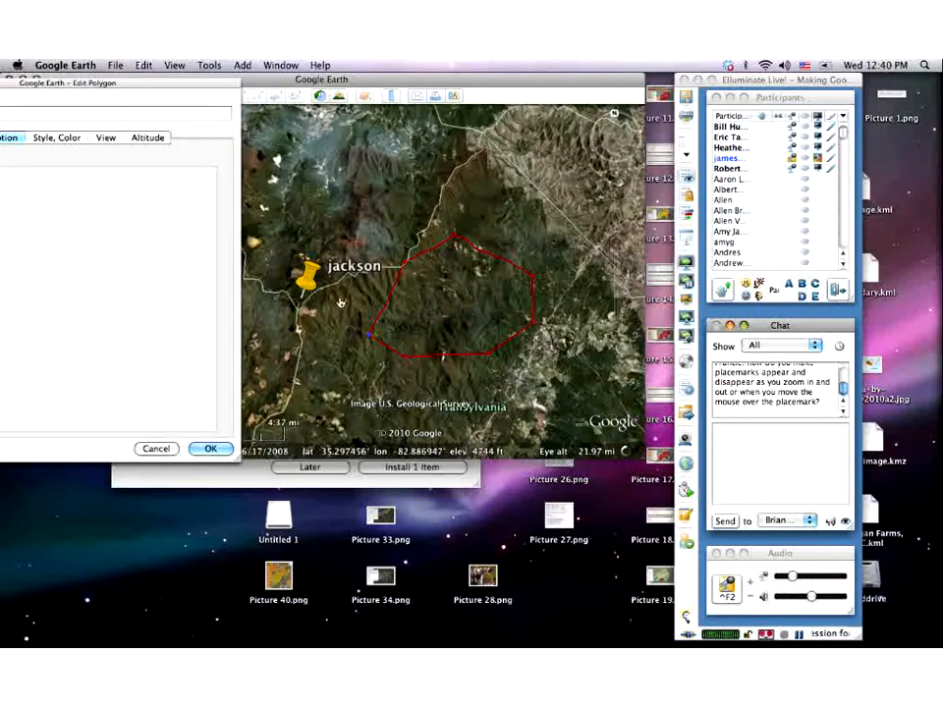
left_click(341, 299)
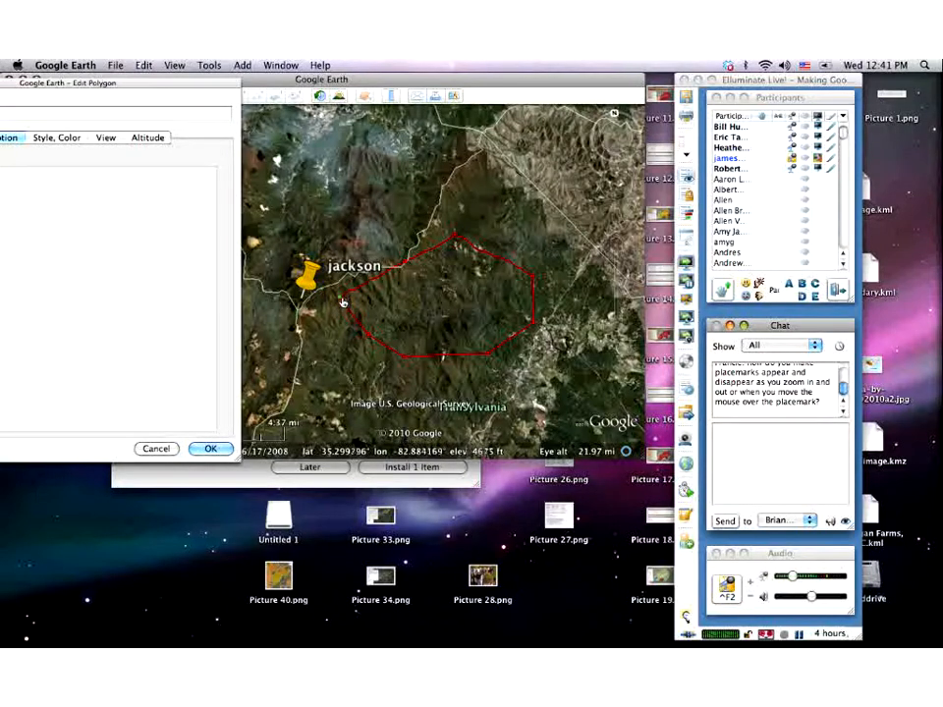
mouse_move(341, 303)
left_mouse_down()
mouse_move(397, 308)
mouse_move(351, 297)
left_mouse_up()
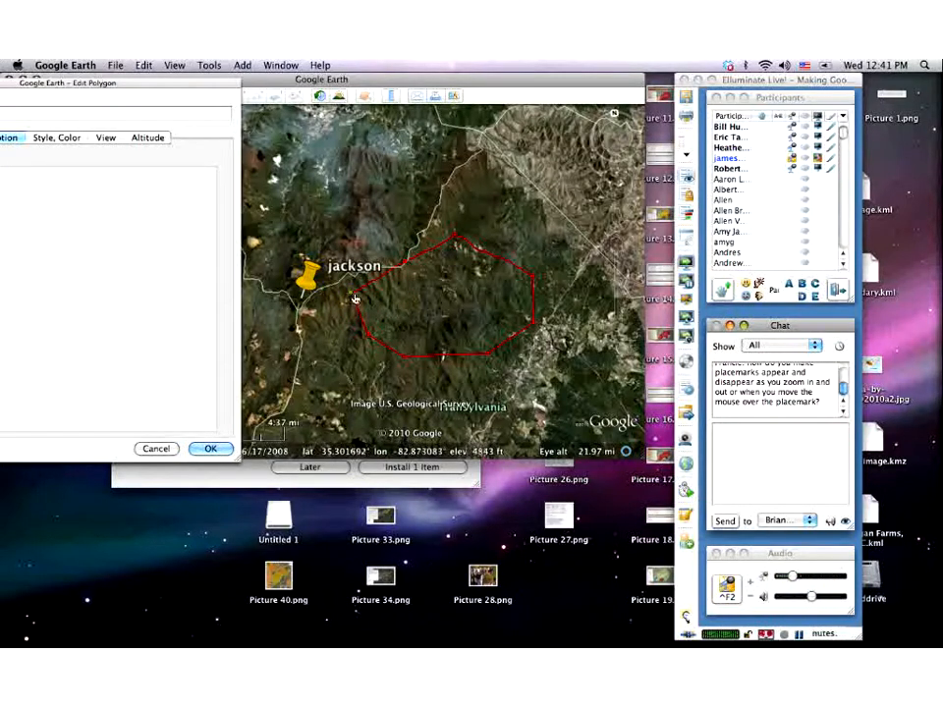
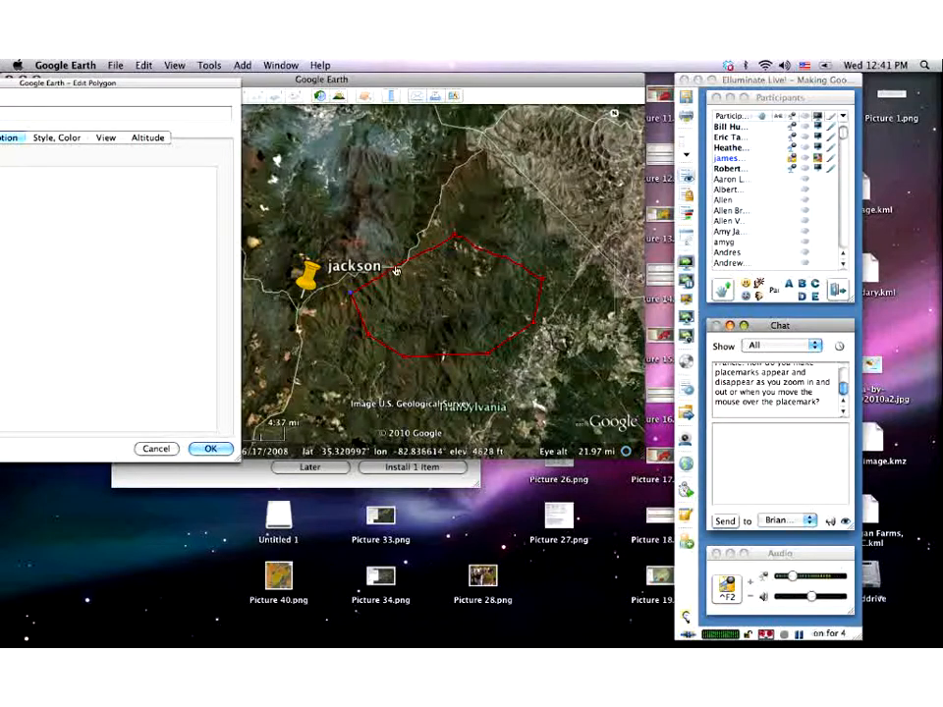
- Move and add vertices on the boundary's upper-left edge to form a narrow northward lobe
mouse_move(396, 272)
left_mouse_down()
mouse_move(410, 285)
mouse_move(383, 278)
left_mouse_up()
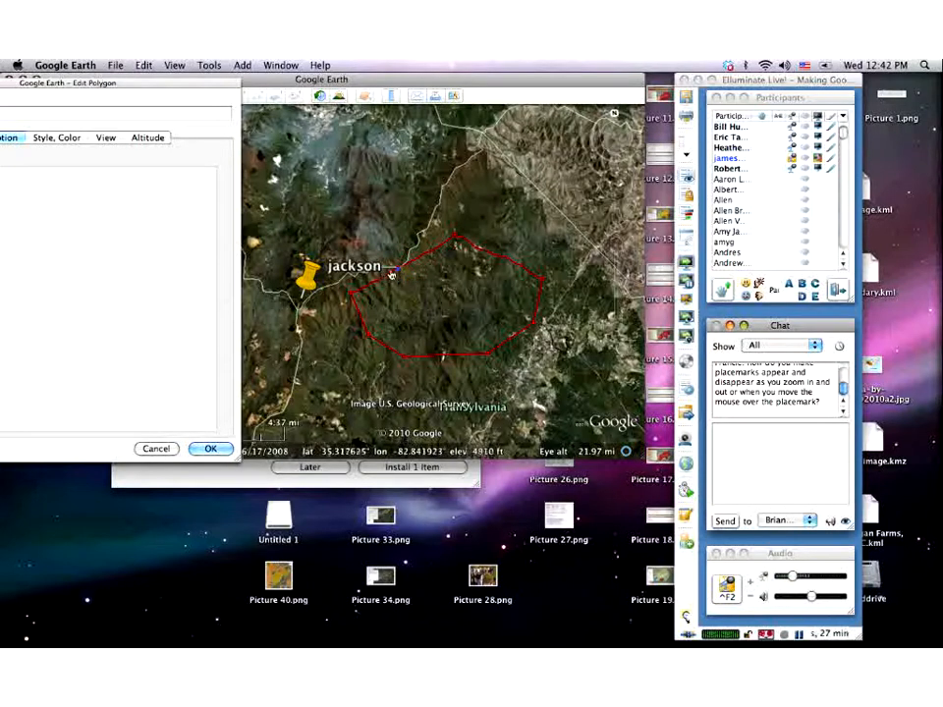
left_click_drag(420, 257, 427, 287)
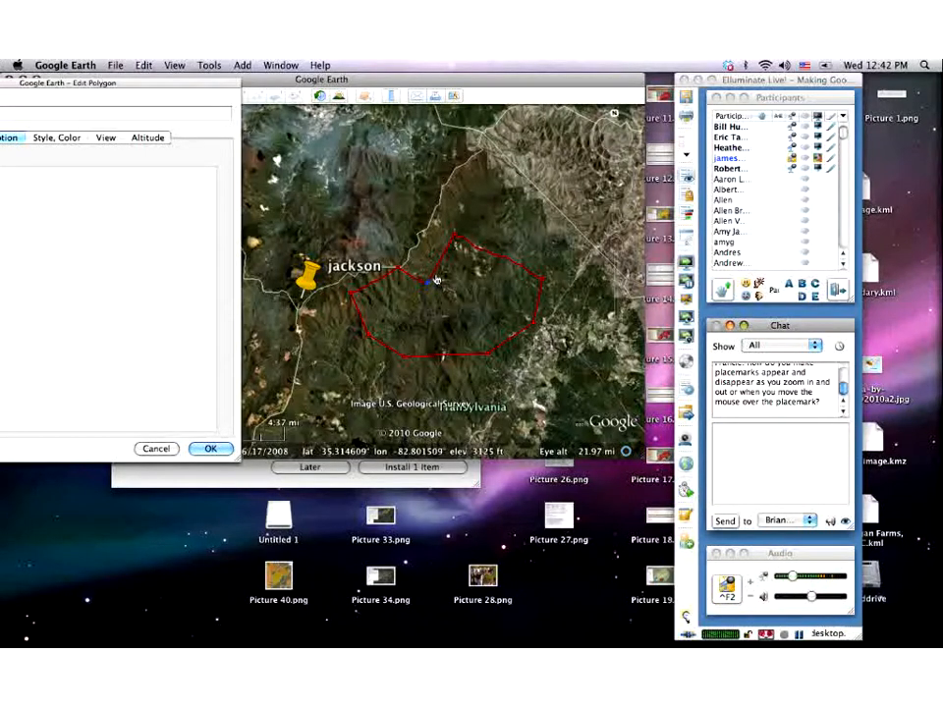
mouse_move(435, 274)
left_mouse_down()
mouse_move(416, 258)
mouse_move(423, 236)
mouse_move(444, 217)
mouse_move(458, 227)
left_mouse_up()
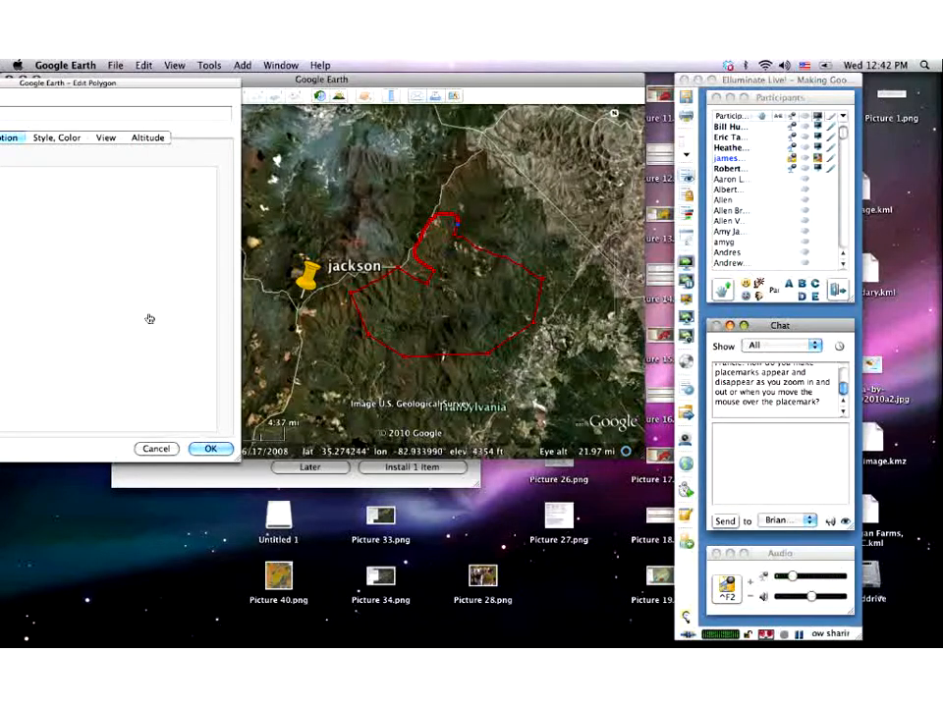
left_click_drag(151, 86, 362, 92)
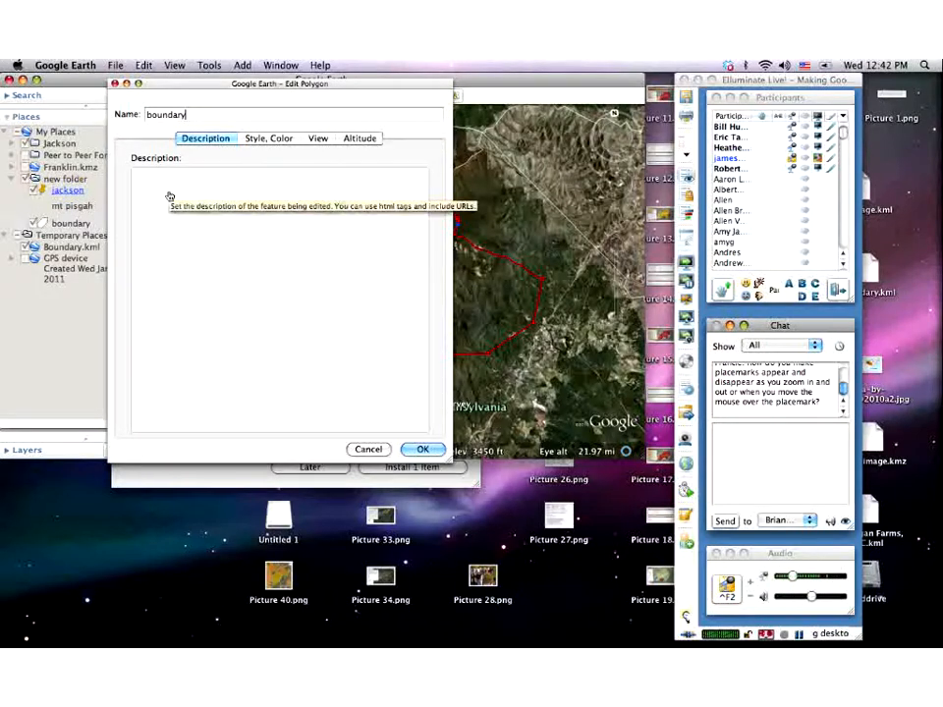
- Enter 'jackson boundary' as the polygon description, save it, and check its info balloon
type("jackson boundary")
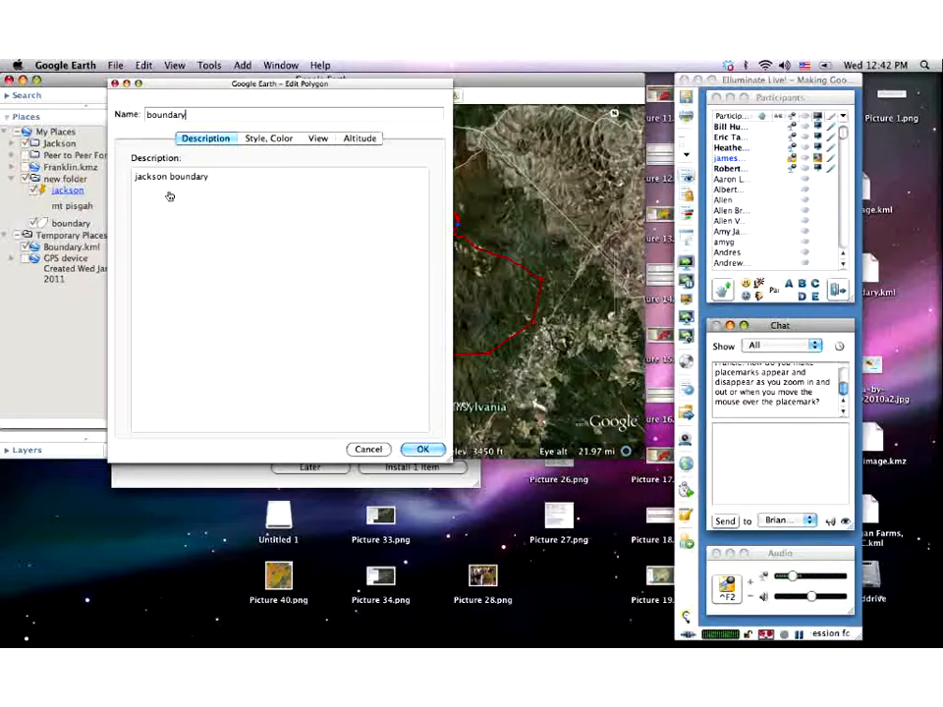
left_click(420, 451)
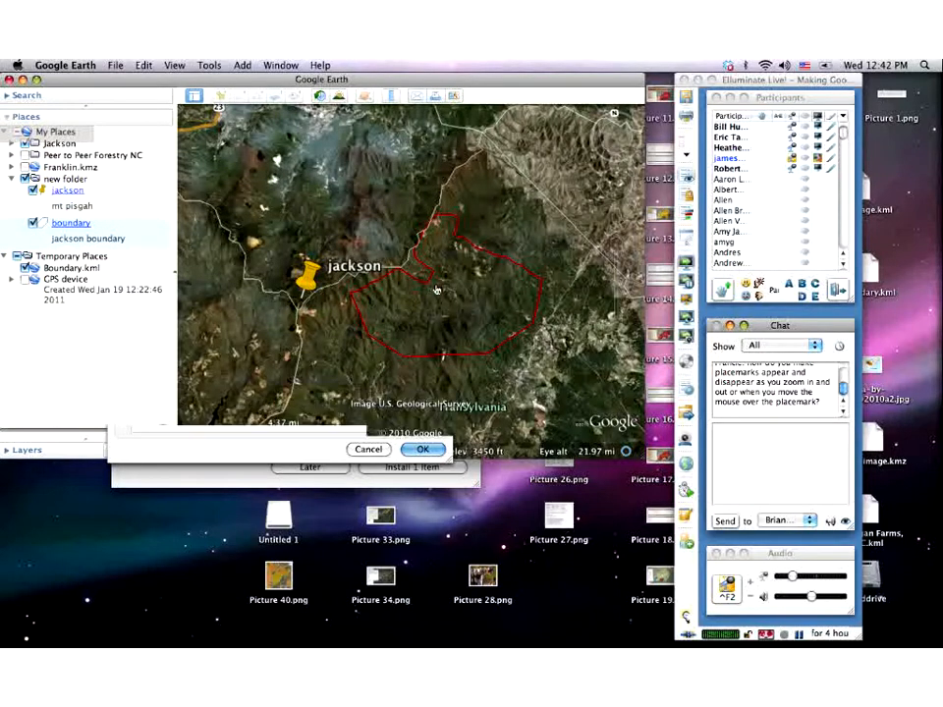
left_click(474, 252)
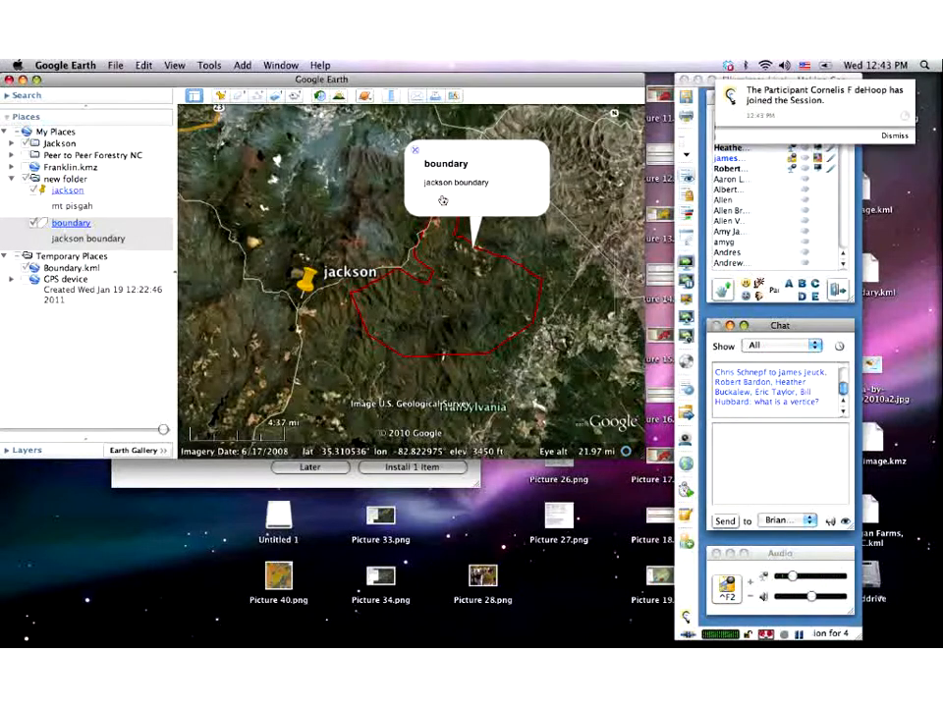
left_click(415, 154)
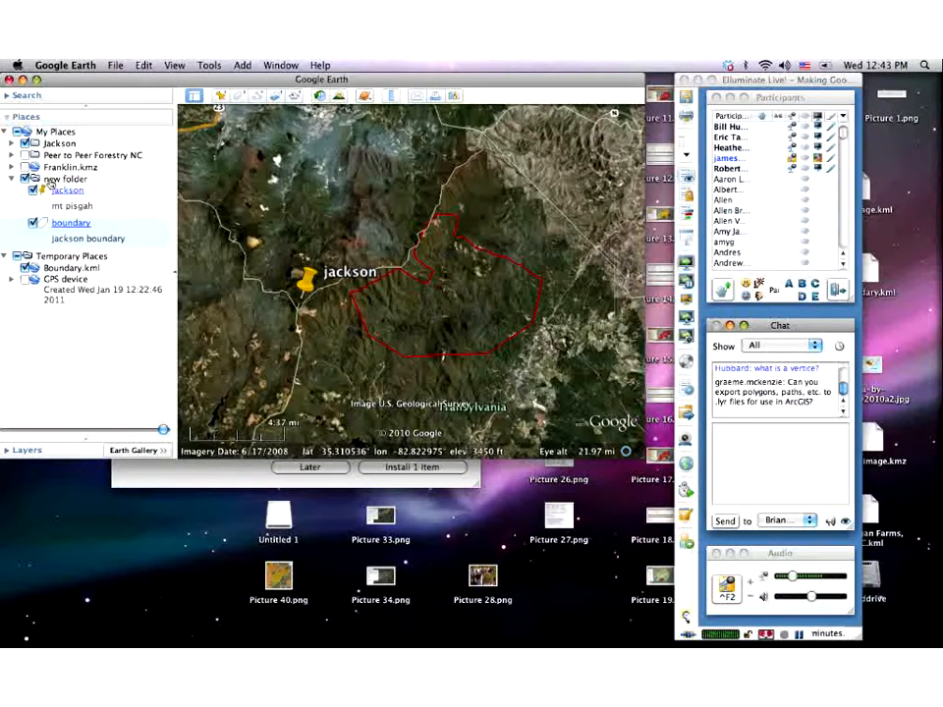
- Delete 'new folder' and its contents, then expand the Jackson folder in Places
right_click(47, 181)
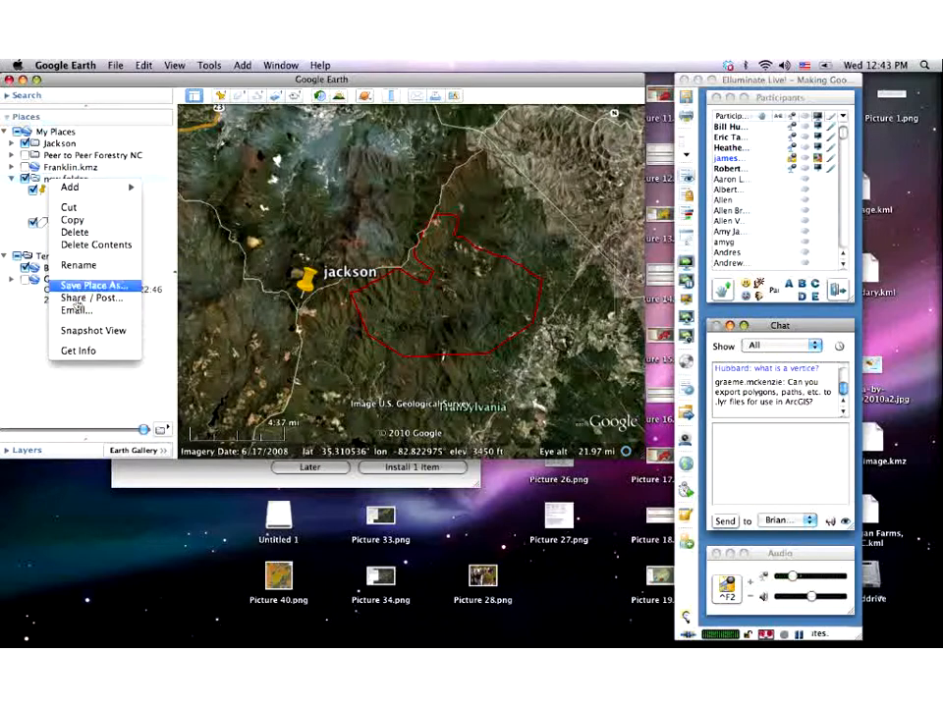
left_click(65, 234)
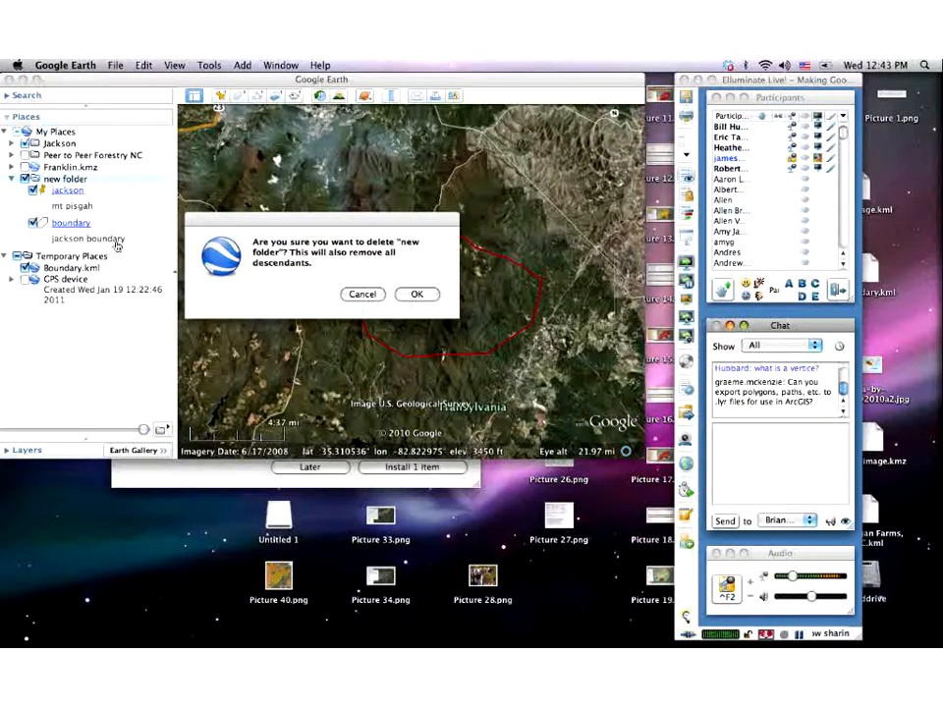
left_click(414, 295)
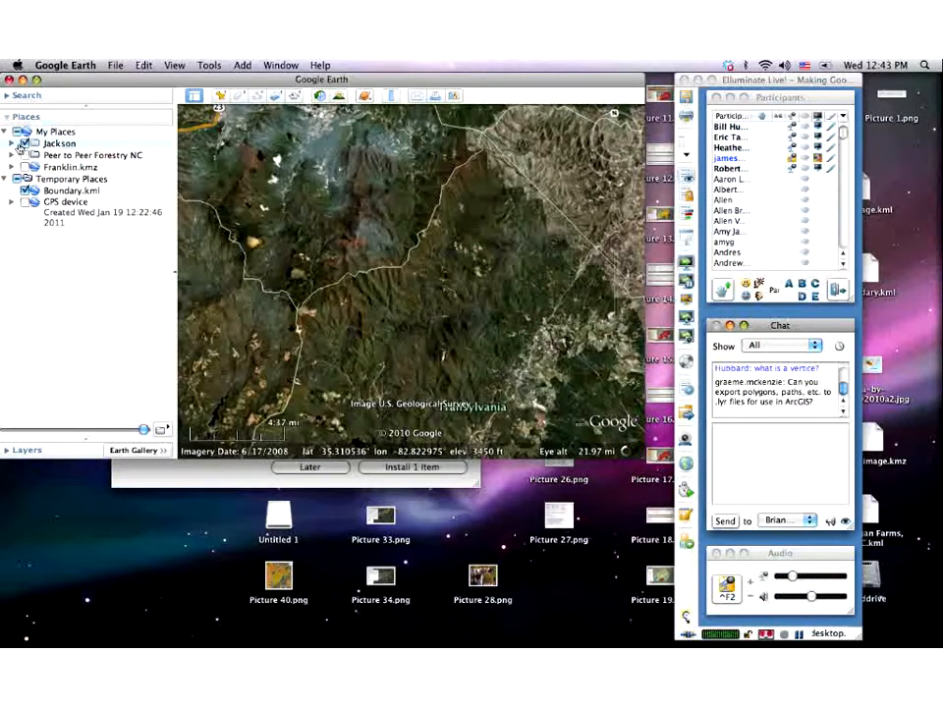
left_click(11, 143)
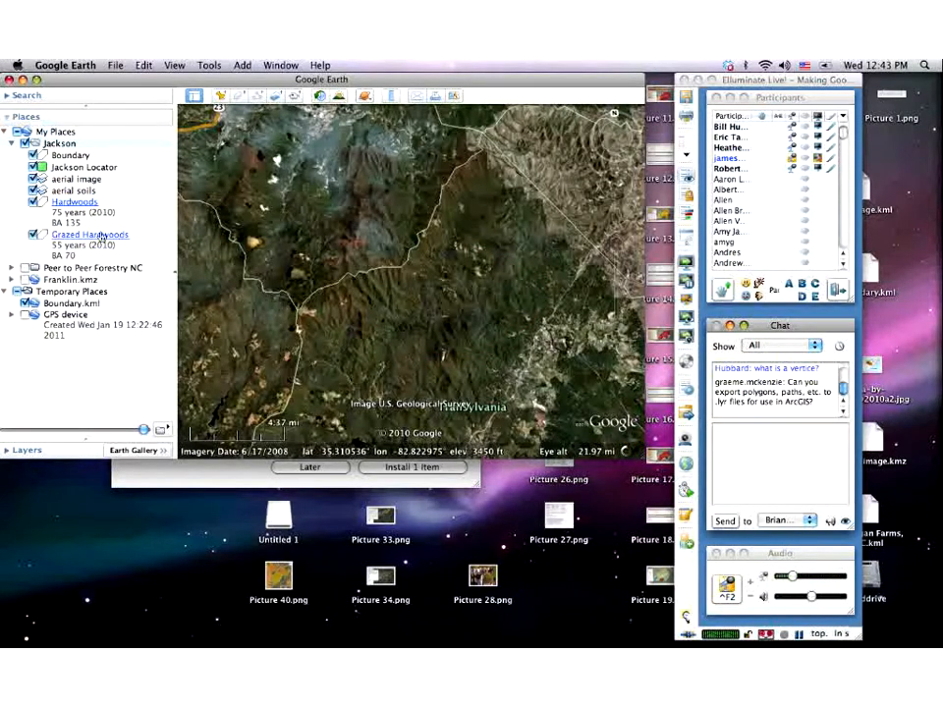
- Fly to the Jackson property and view the Hardwoods and Grazed Hardwoods descriptions
double_click(59, 144)
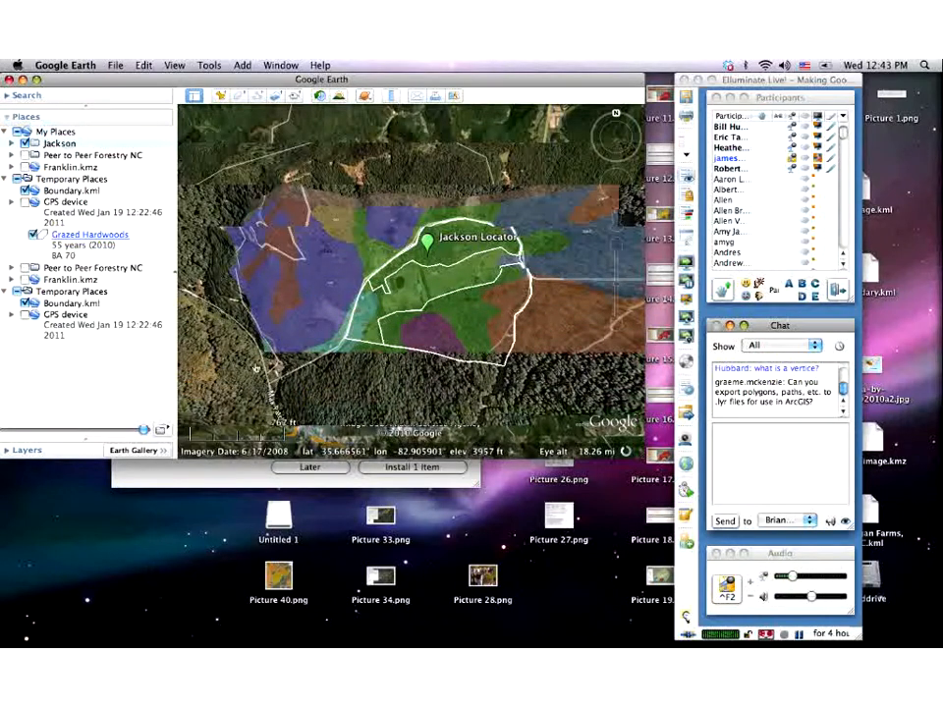
left_click(473, 344)
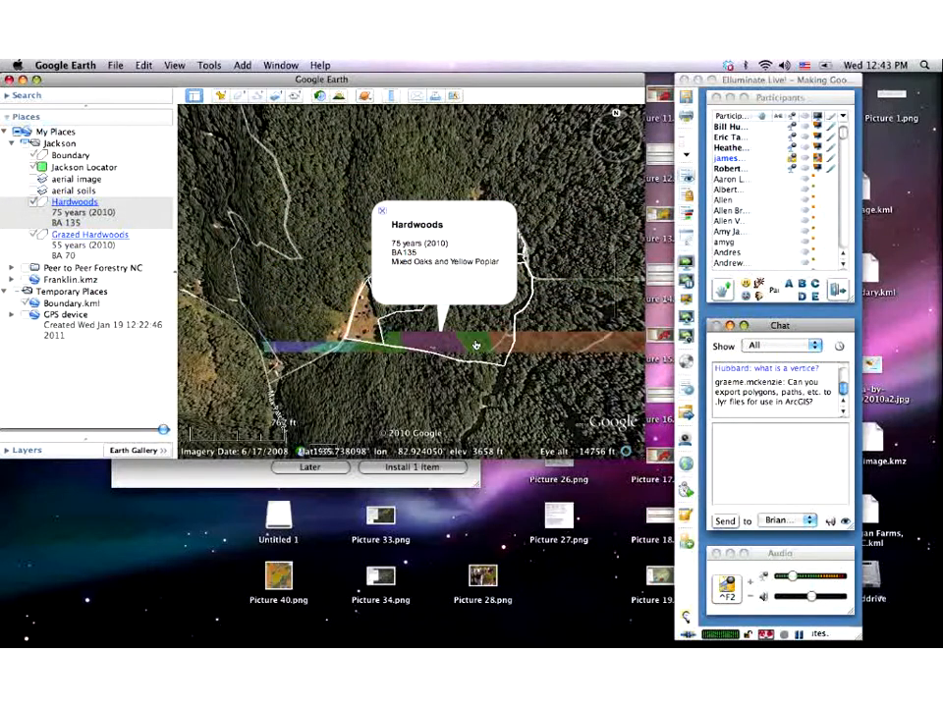
left_click(383, 212)
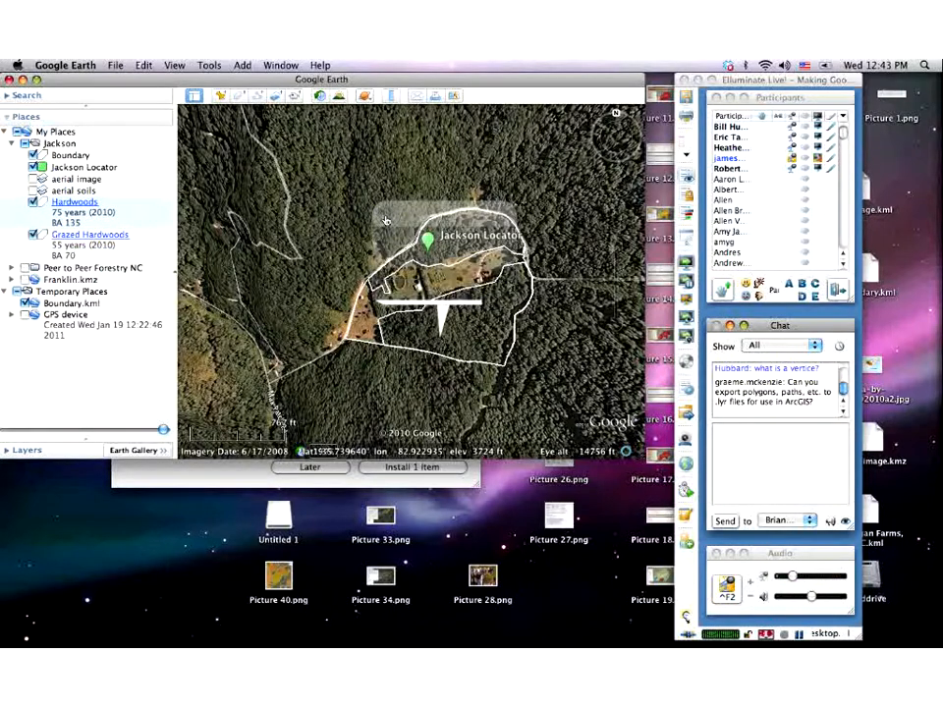
left_click(433, 290)
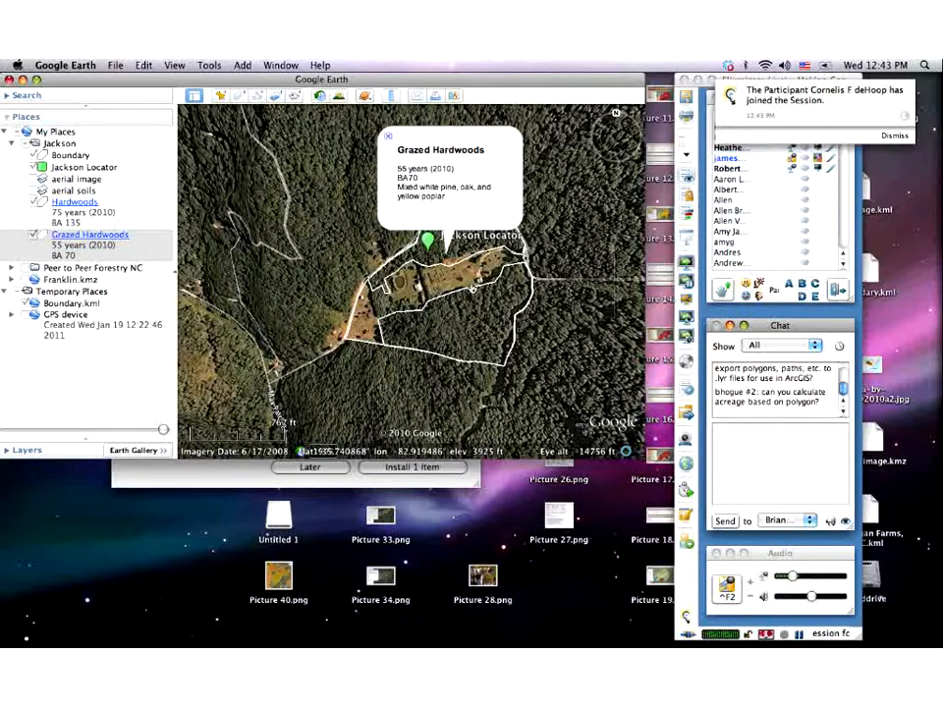
left_click(388, 141)
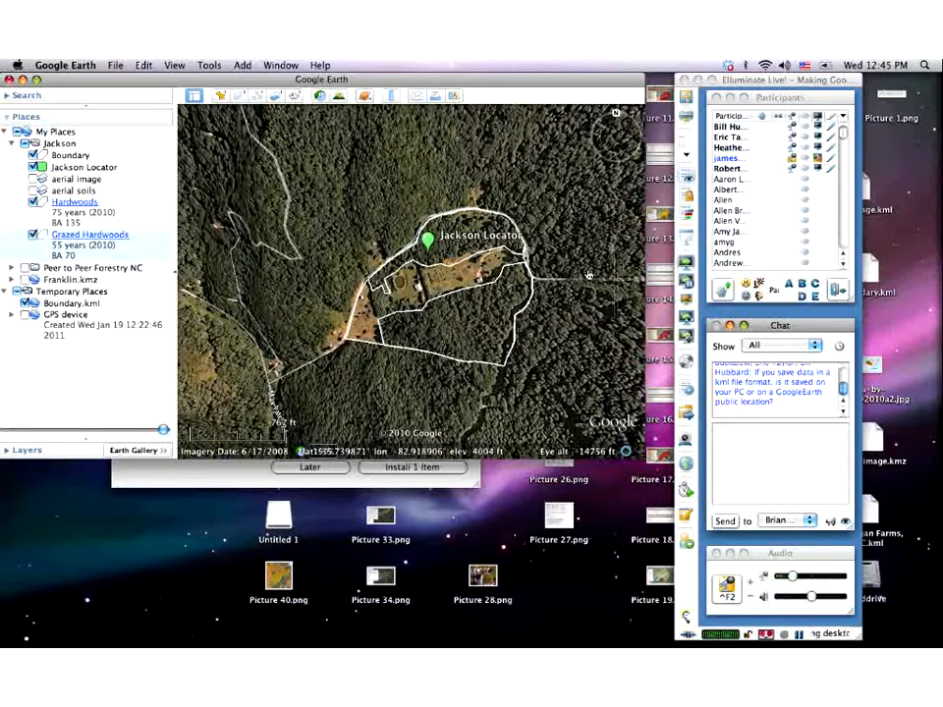
- Open the Ruler tool, showing 0.00 Miles on the Line tab
left_click(391, 96)
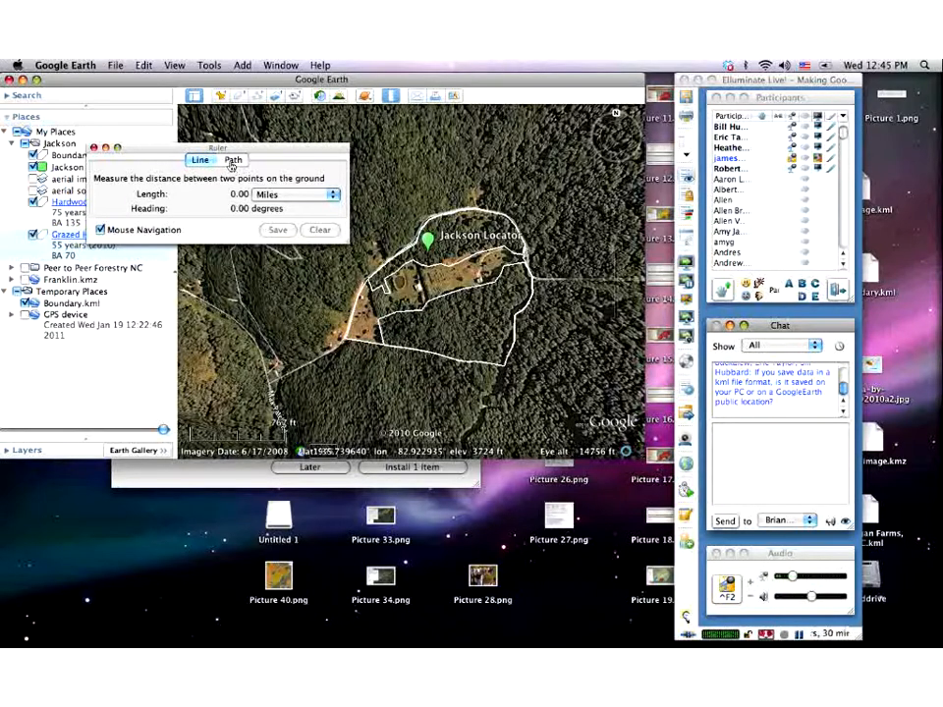
- Measure a 0.37-mile multi-point path east of the property in Path mode, then clear it
left_click(233, 159)
left_click(419, 164)
left_click(460, 167)
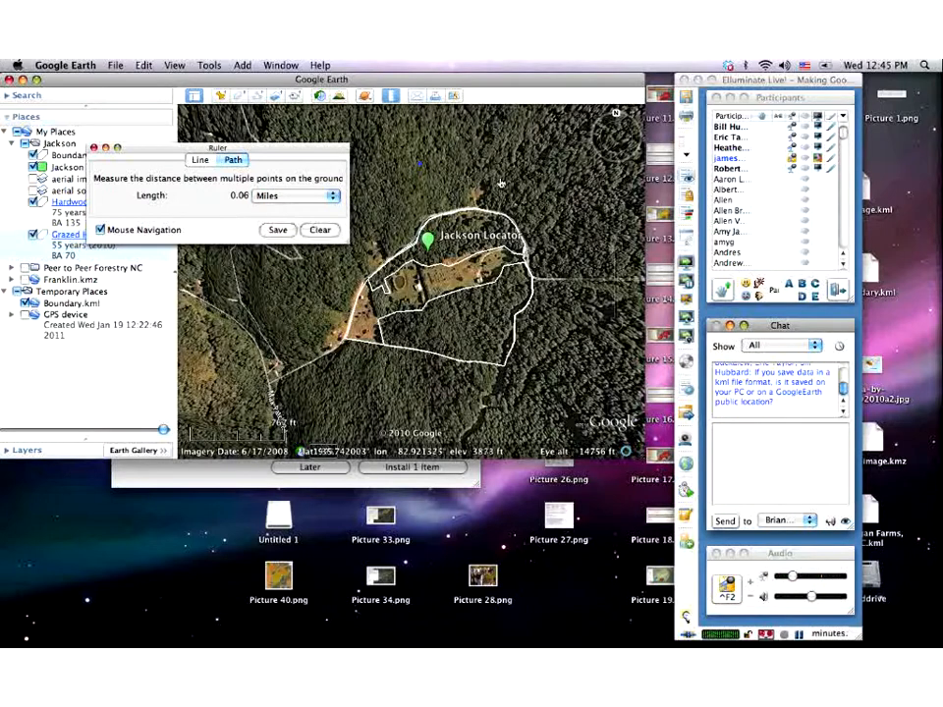
left_click(562, 203)
left_click(575, 230)
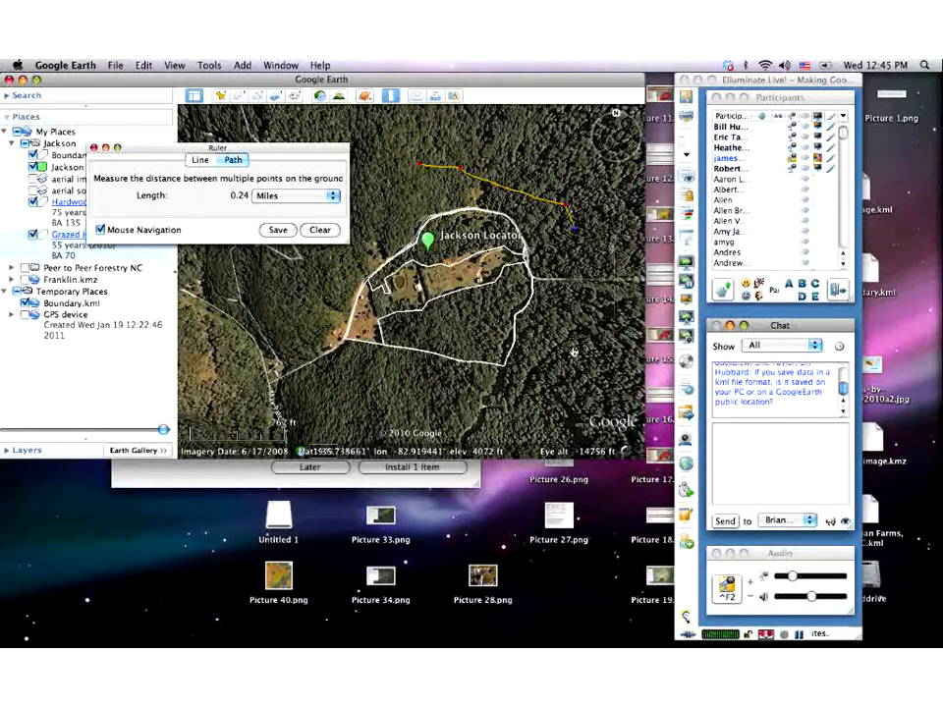
left_click(569, 322)
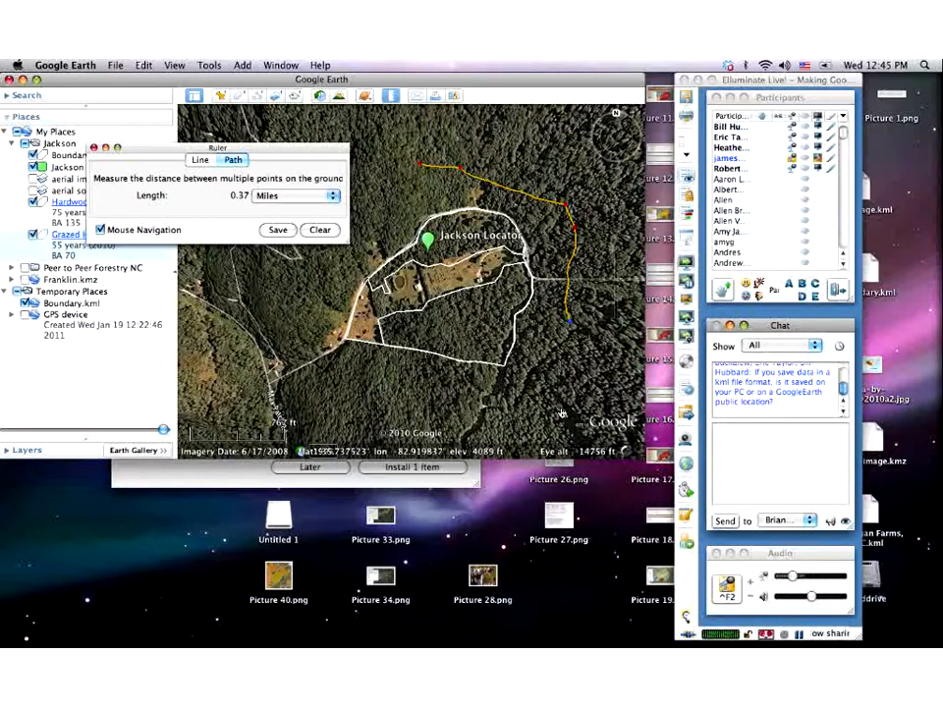
left_click(319, 231)
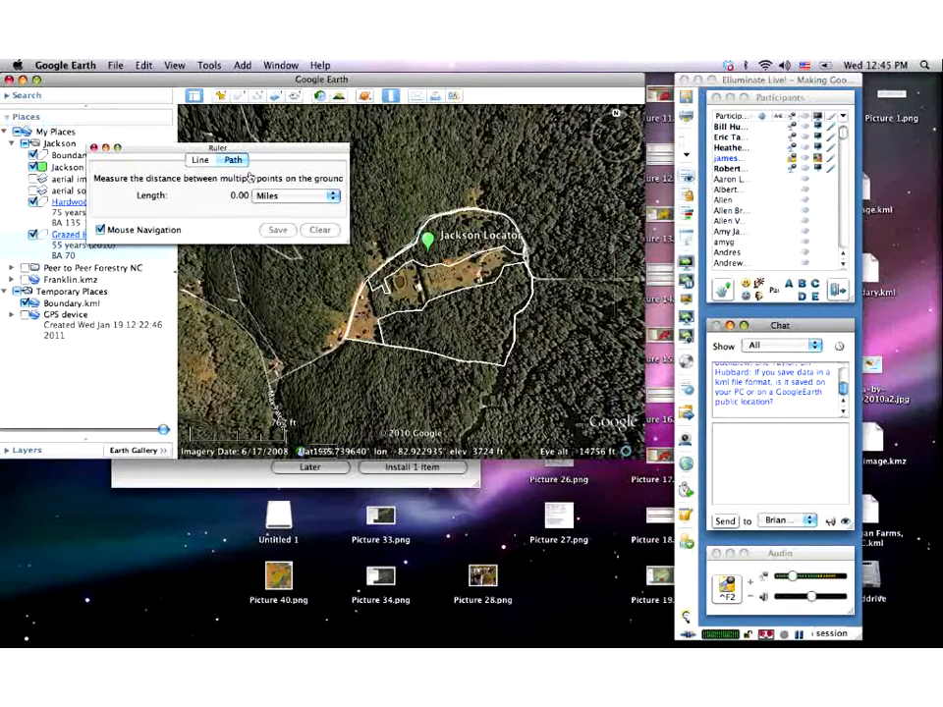
- Close the Ruler window
left_click(95, 149)
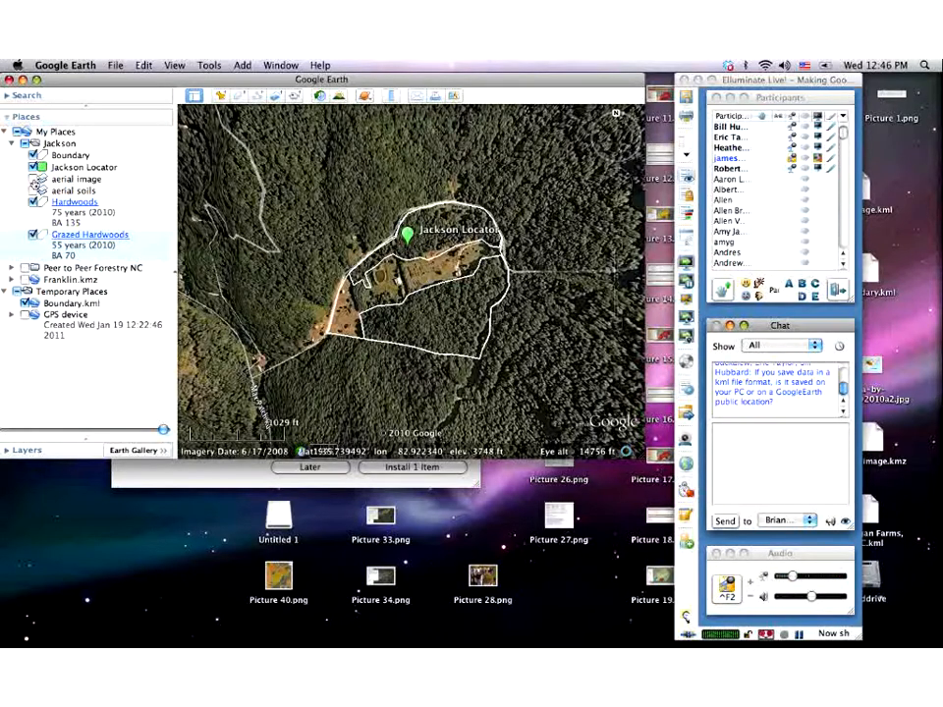
left_click(34, 179)
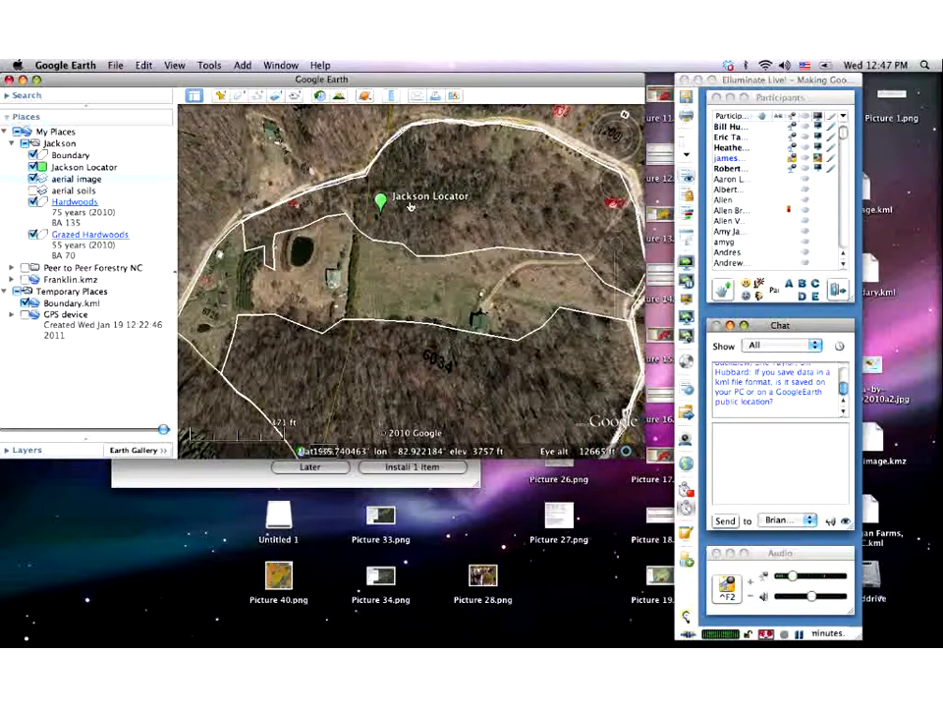
scroll(399, 212, "down", 3)
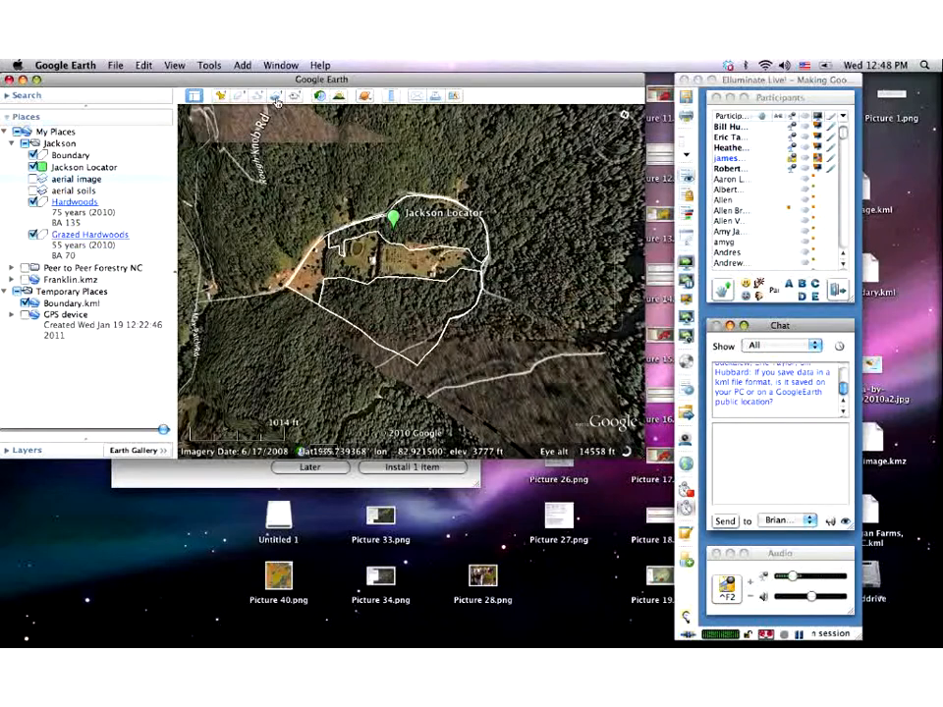
- Create an image overlay using Google Earth Files > Jackson > Picture 36.png
left_click(277, 98)
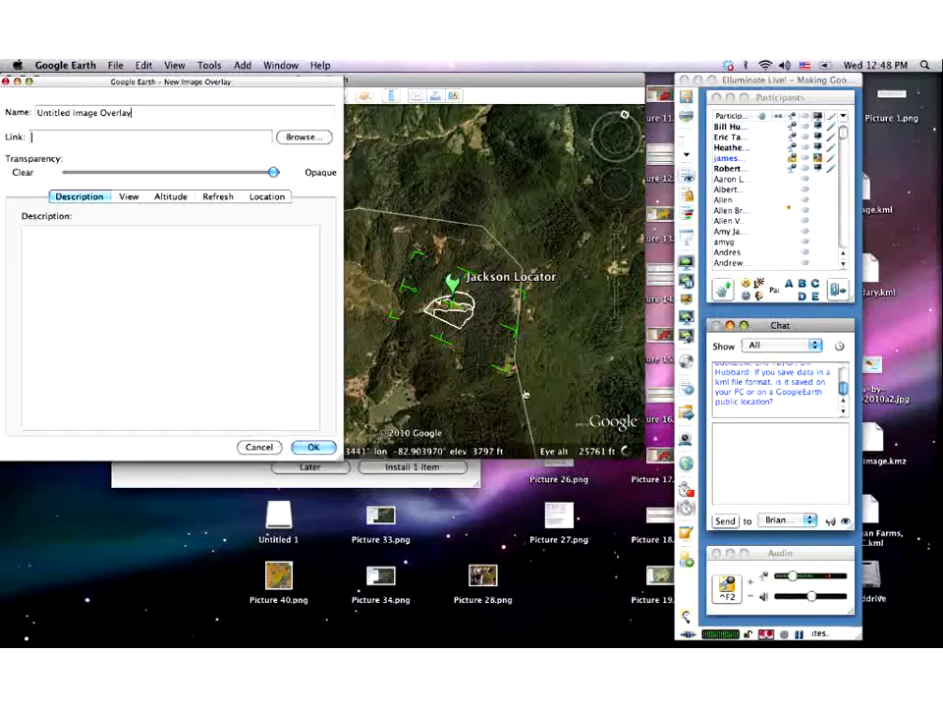
left_click(298, 137)
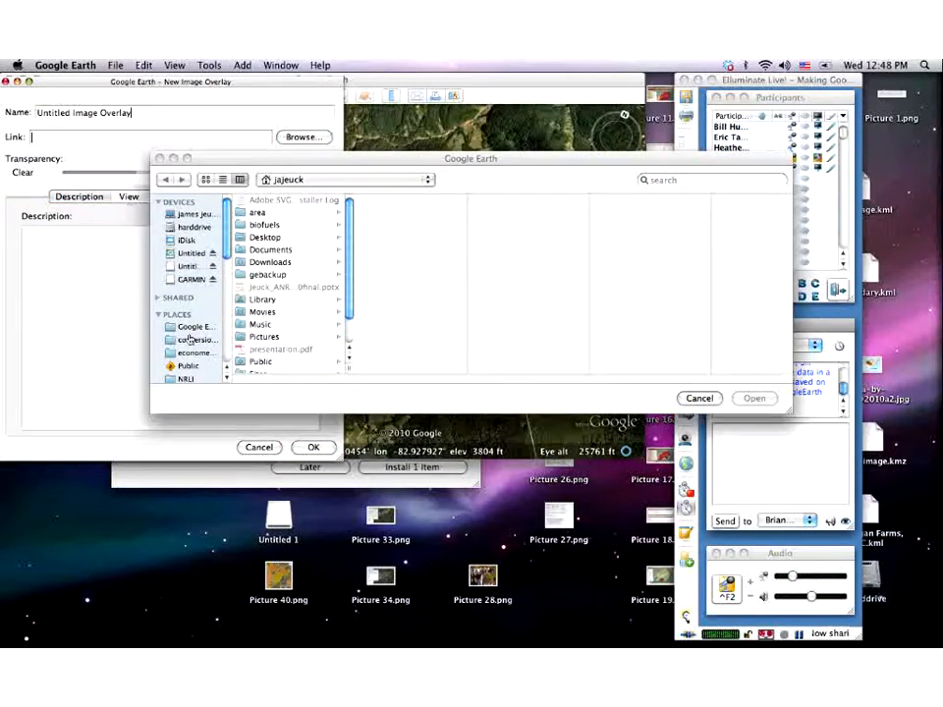
left_click(184, 326)
left_click(256, 264)
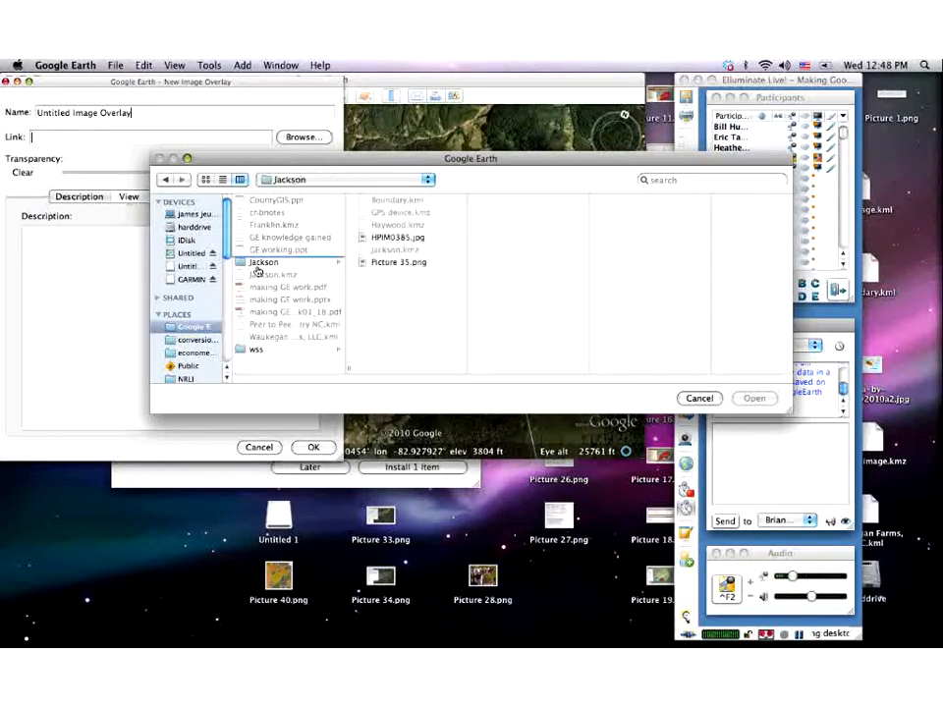
left_click(386, 277)
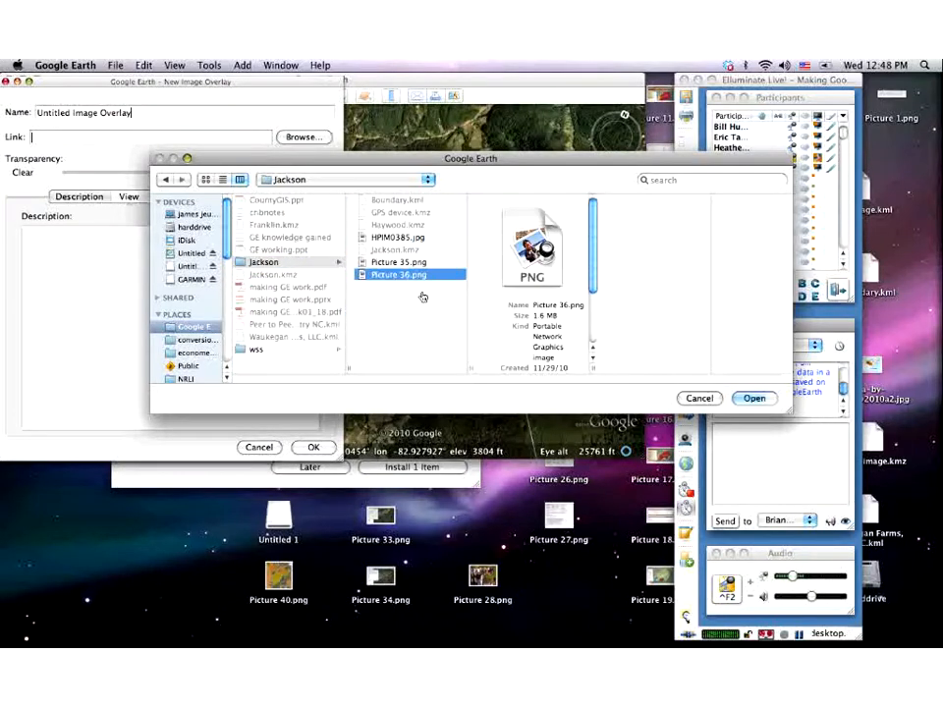
left_click(752, 401)
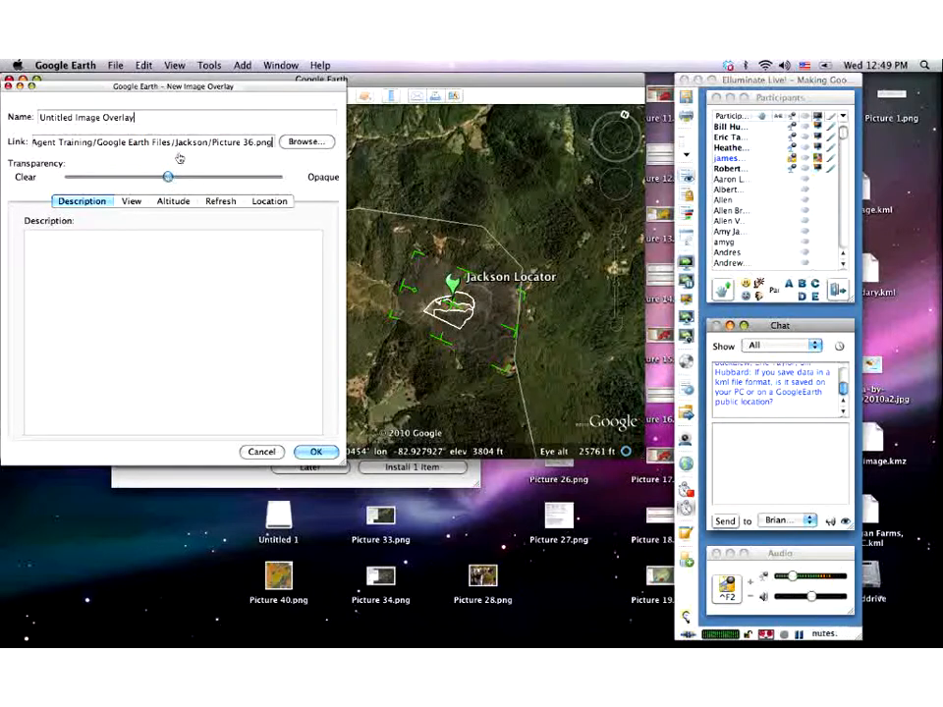
left_click_drag(204, 89, 417, 347)
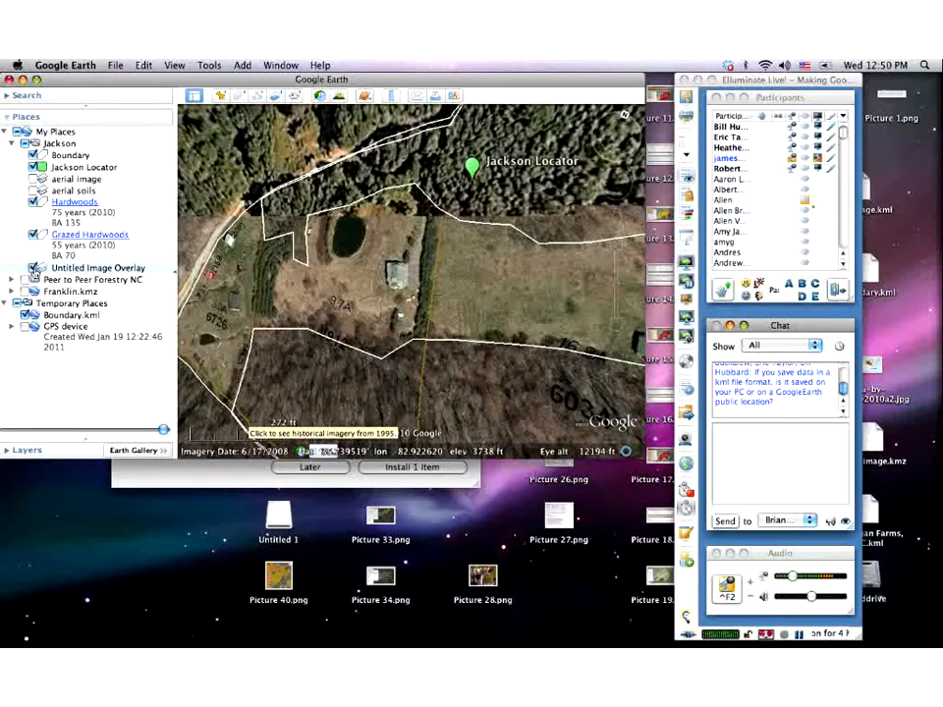
- Switch on Untitled Image Overlay in Places to show the leaf-off image over the property
left_click(34, 268)
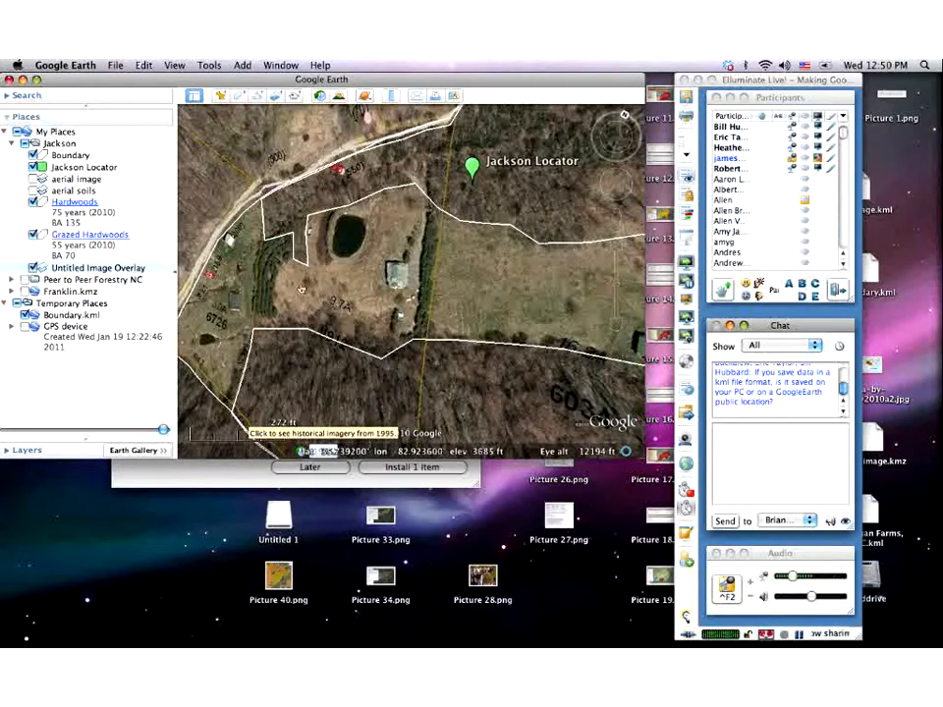
- Bring up Save Place As for the Jackson folder, keep KML format, then cancel
right_click(58, 148)
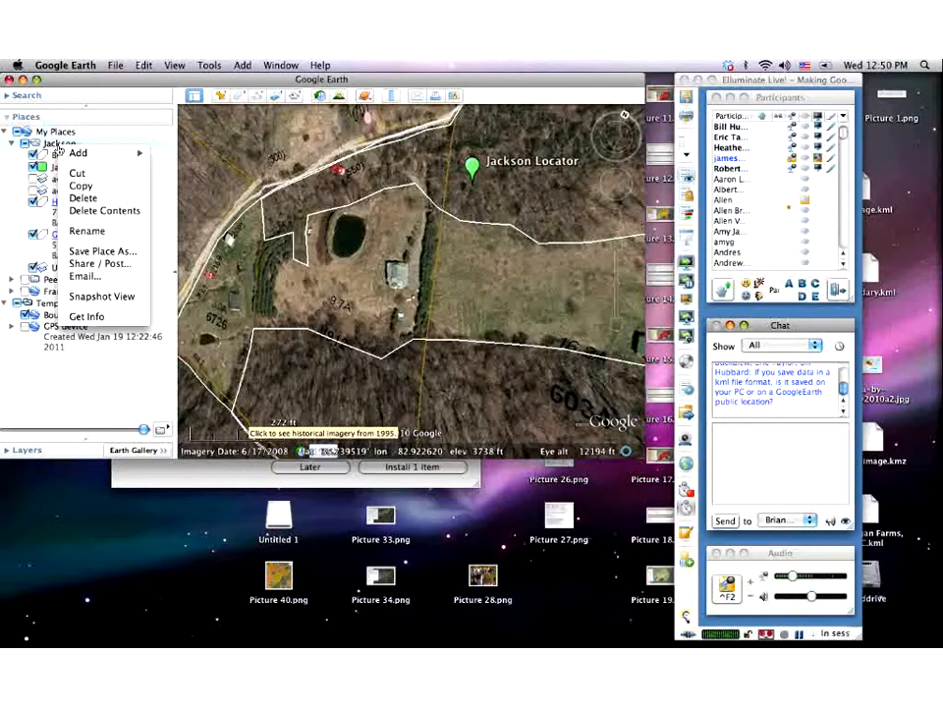
left_click(99, 252)
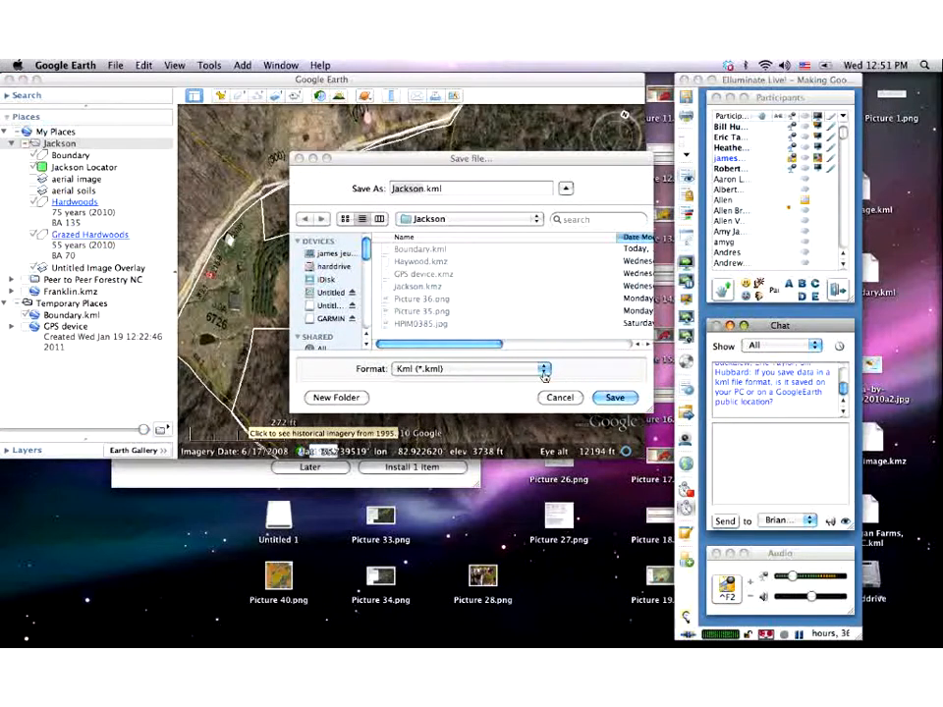
left_click(543, 369)
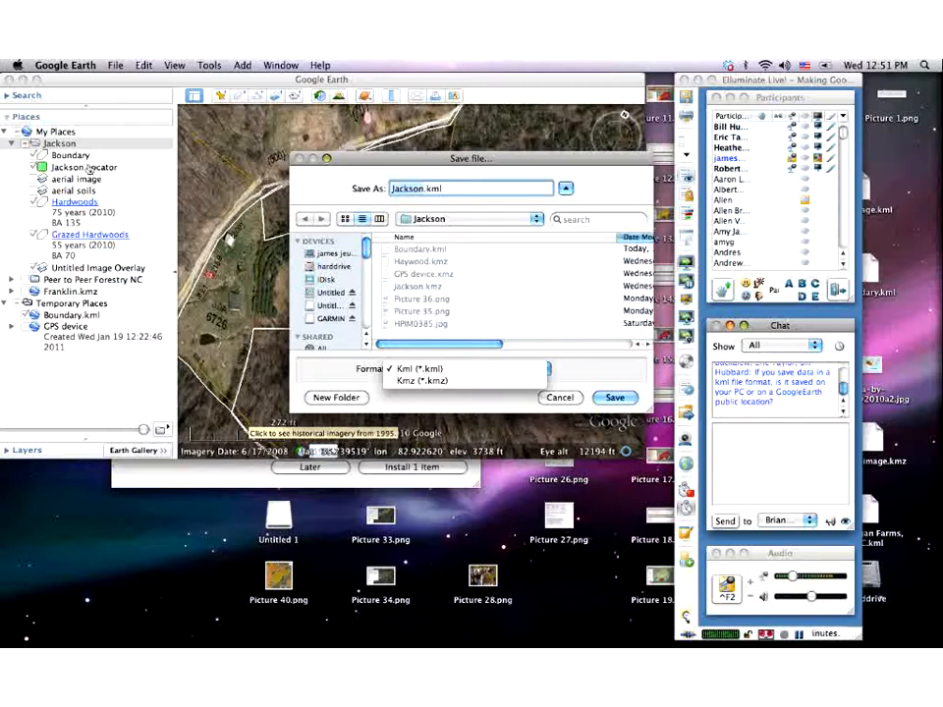
left_click(607, 401)
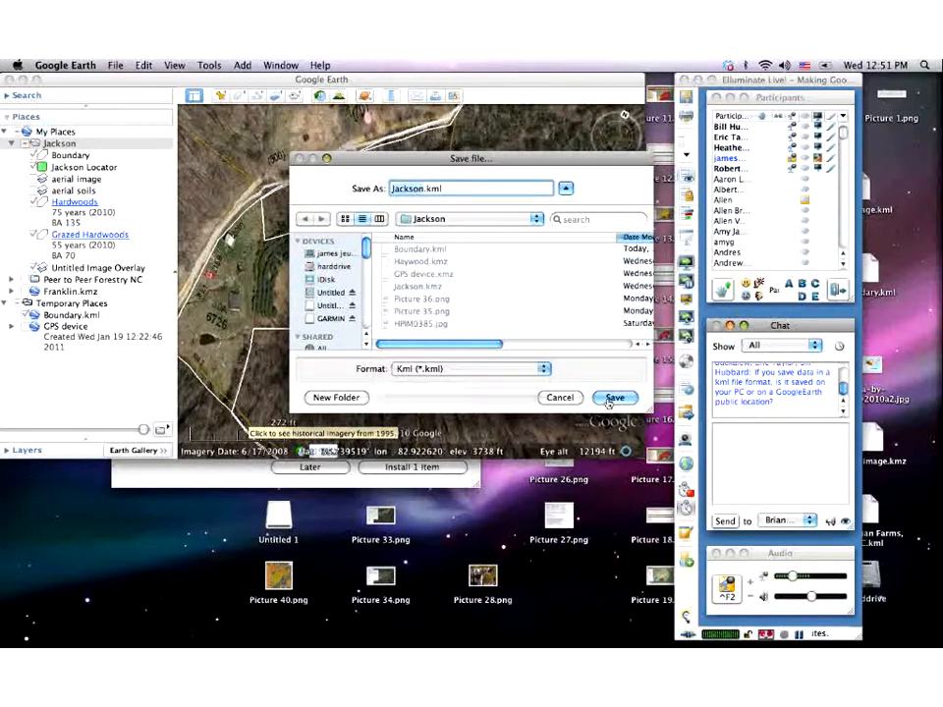
left_click(555, 398)
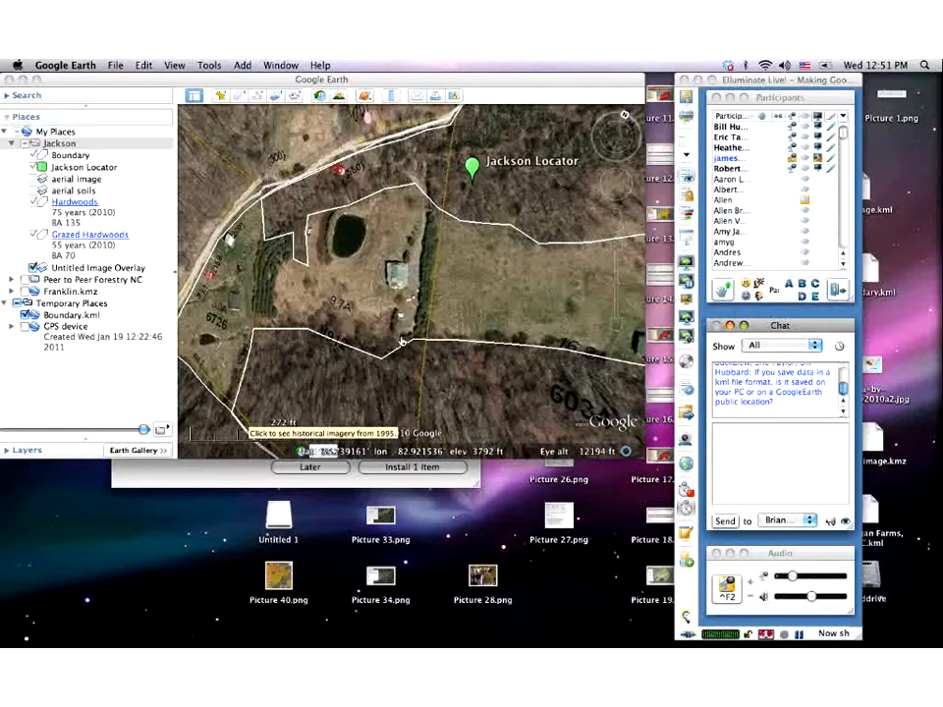
- Email the Jackson folder using its Places context menu
right_click(59, 146)
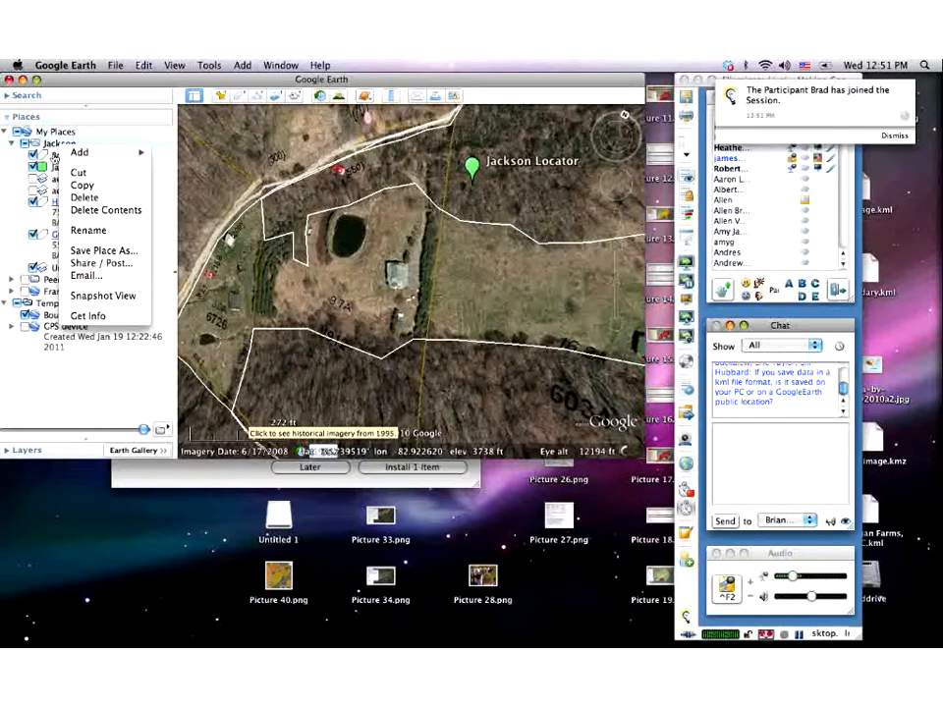
left_click(79, 277)
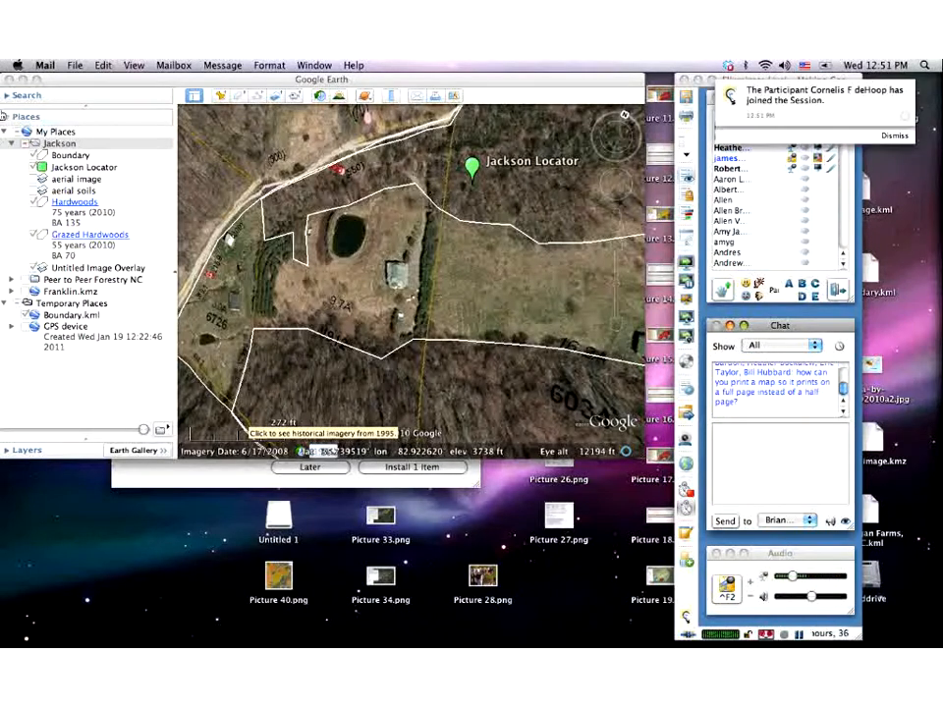
- Bring the Google Earth map window back in front of Mail
left_click(94, 86)
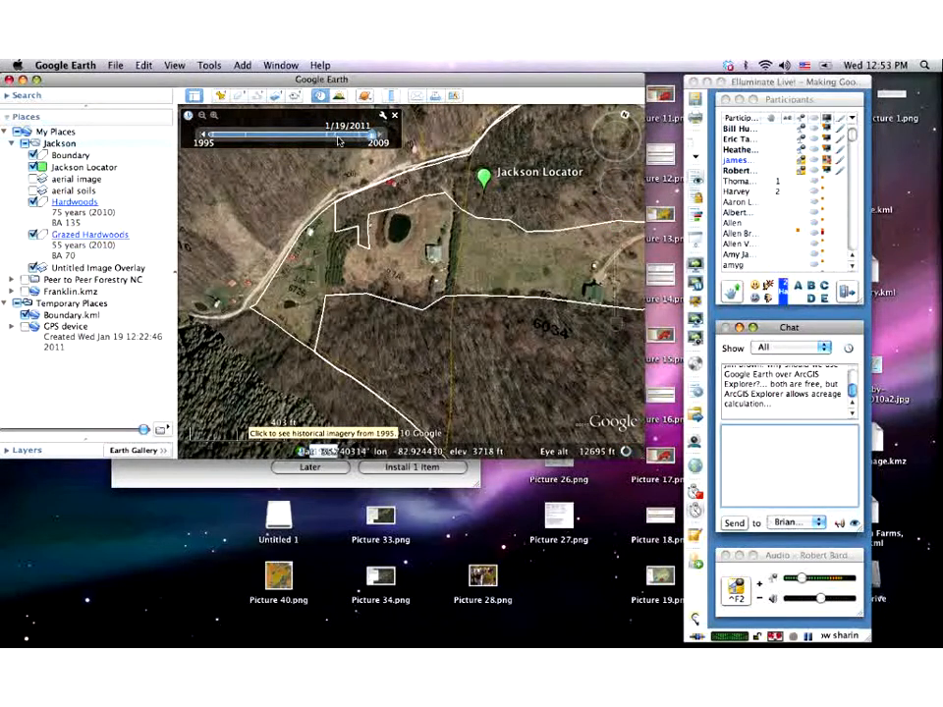
- Step historical imagery back through 2006 and 2005 to 3/24/1995, hiding Untitled Image Overlay
left_click_drag(368, 142, 337, 142)
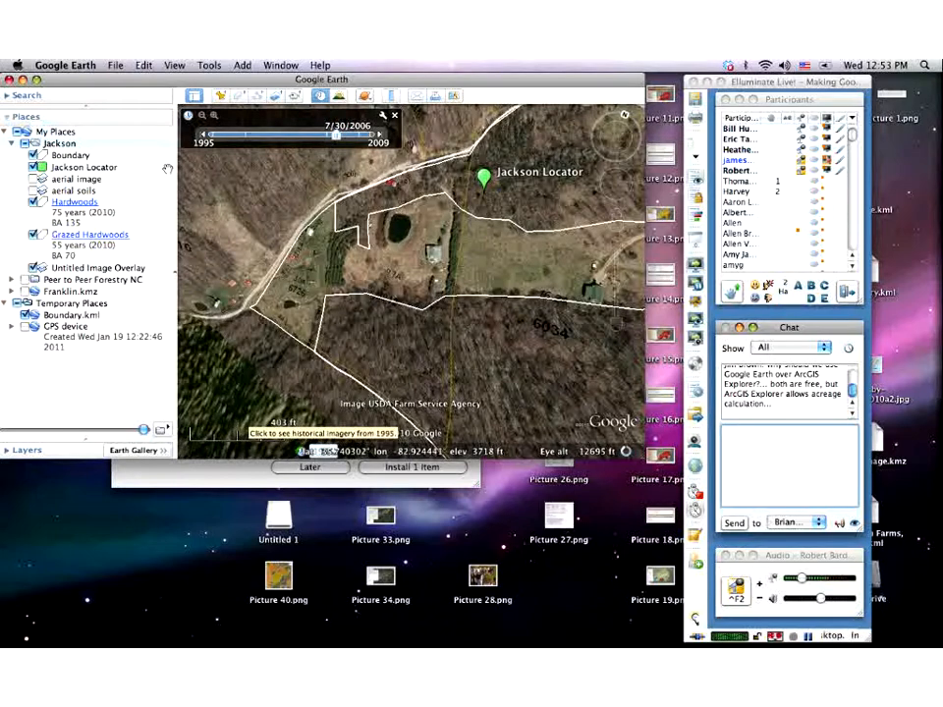
left_click(34, 267)
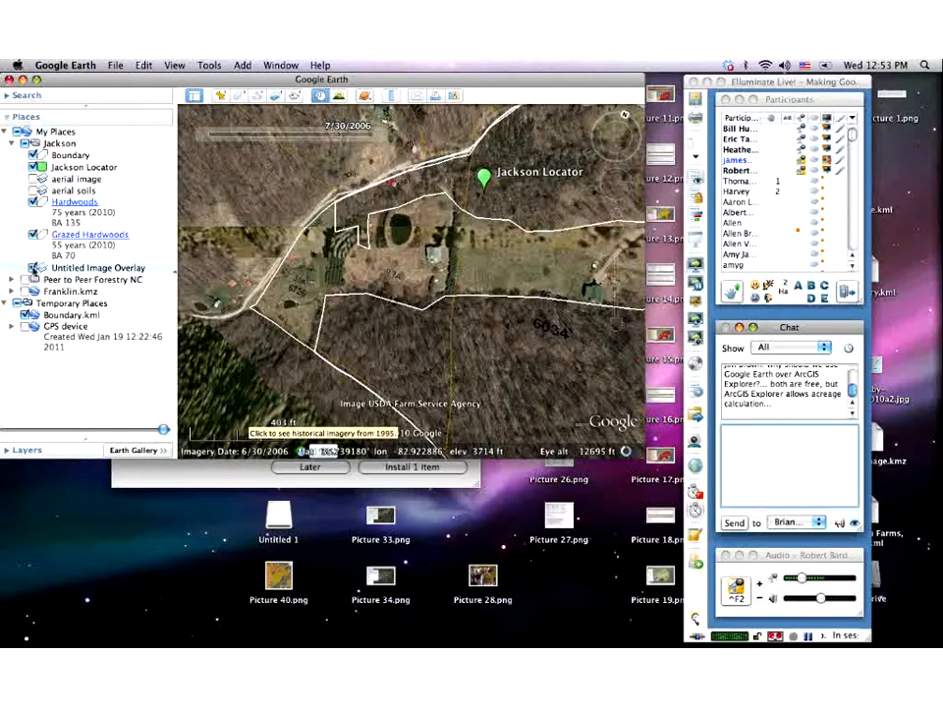
left_click(330, 136)
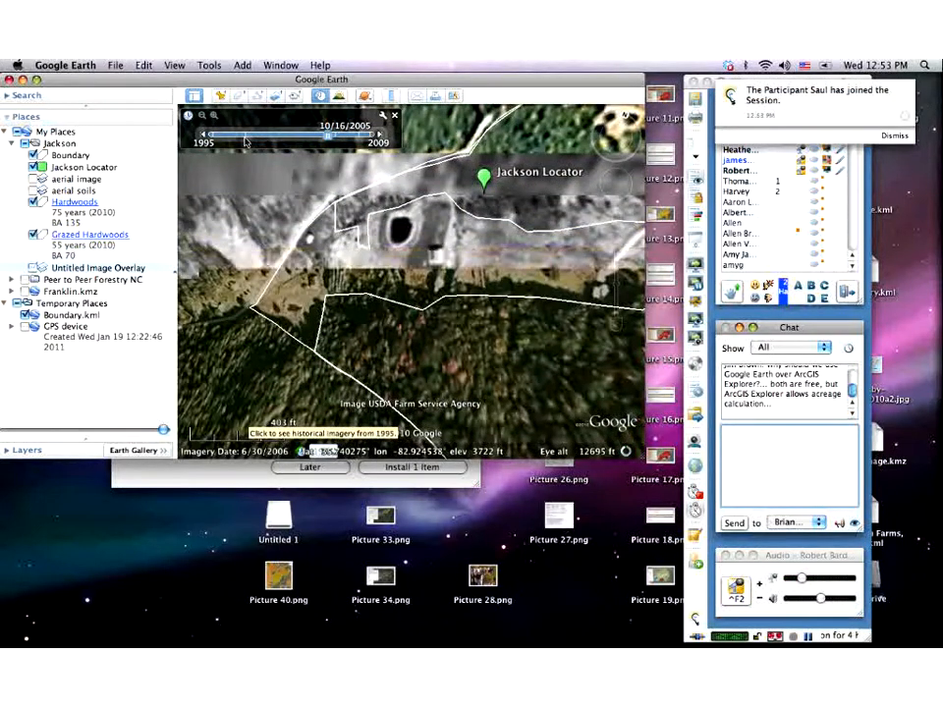
left_click(212, 137)
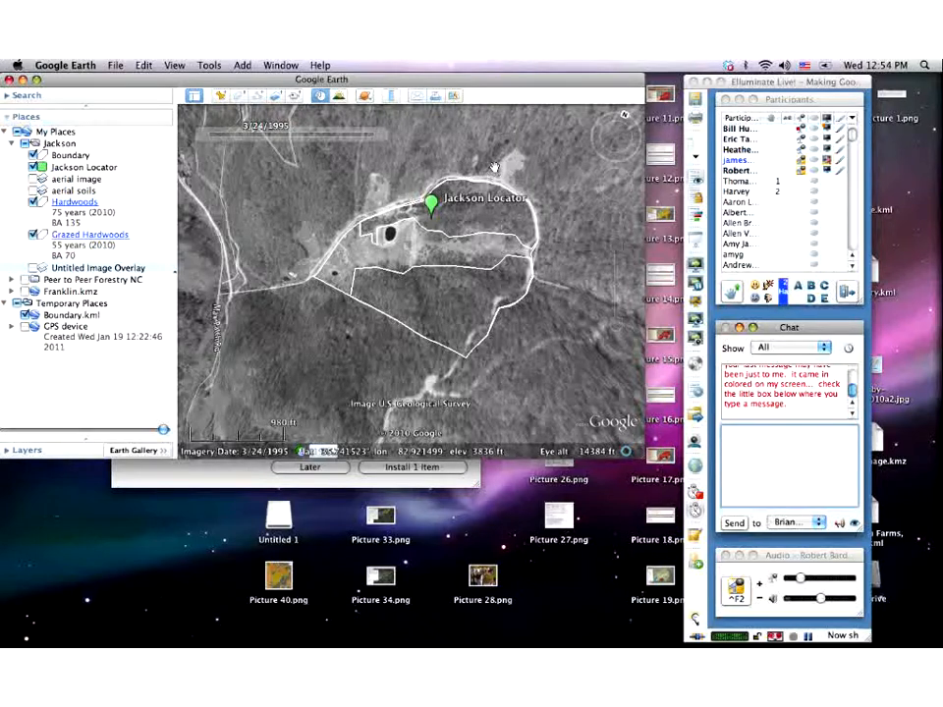
mouse_move(401, 138)
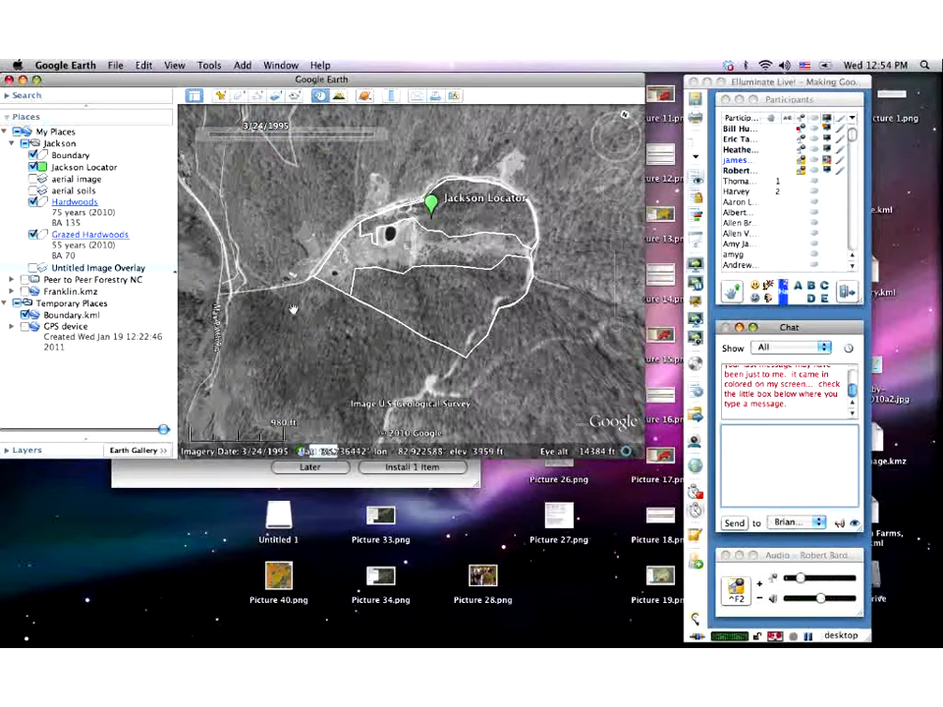
- Accept the Preferences 3D View settings with elevation exaggeration at 3
left_click(61, 66)
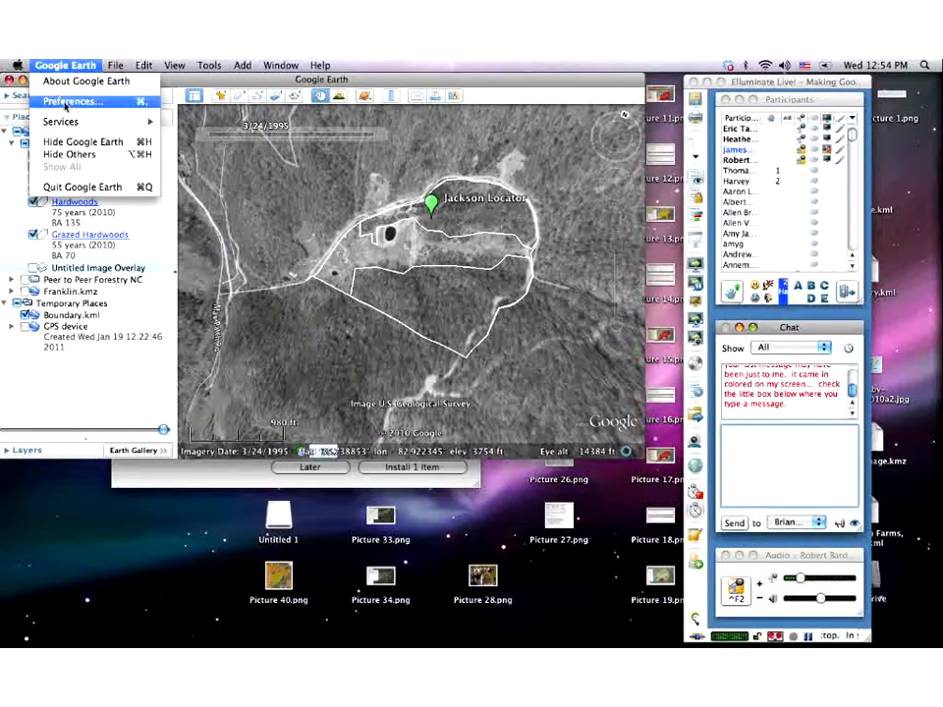
left_click(67, 102)
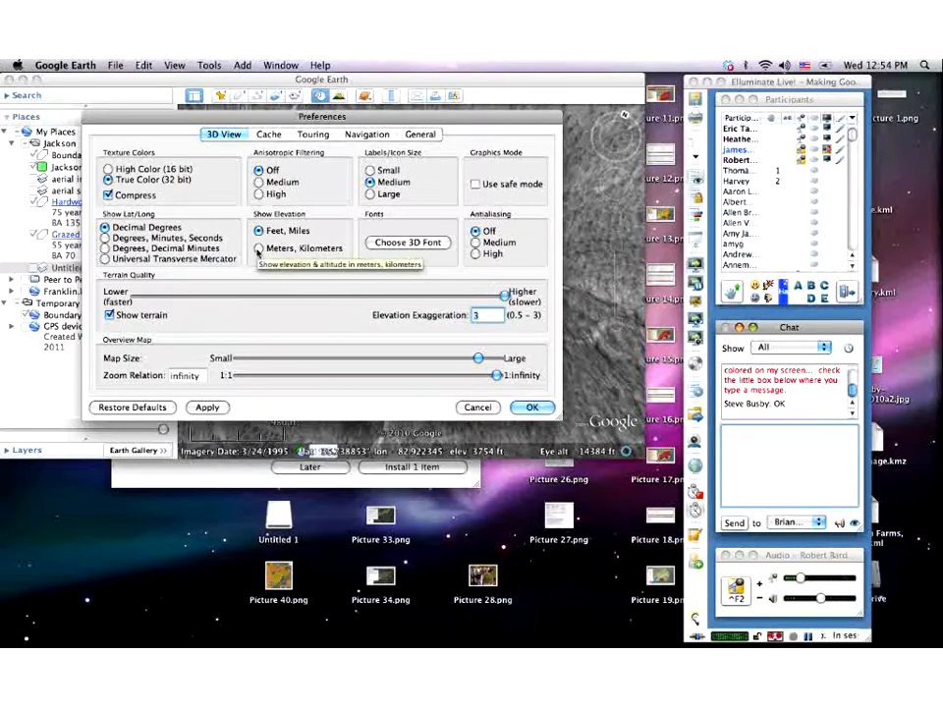
left_click(530, 412)
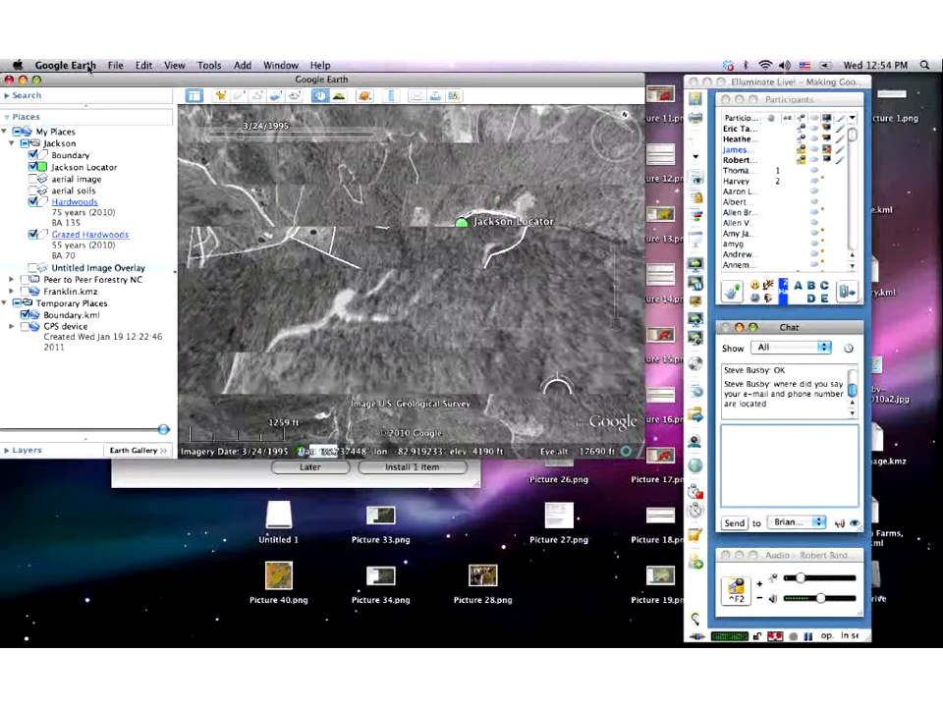
- Reopen Preferences with Cmd+comma, view the Navigation settings, then return to 3D View
key("super+comma")
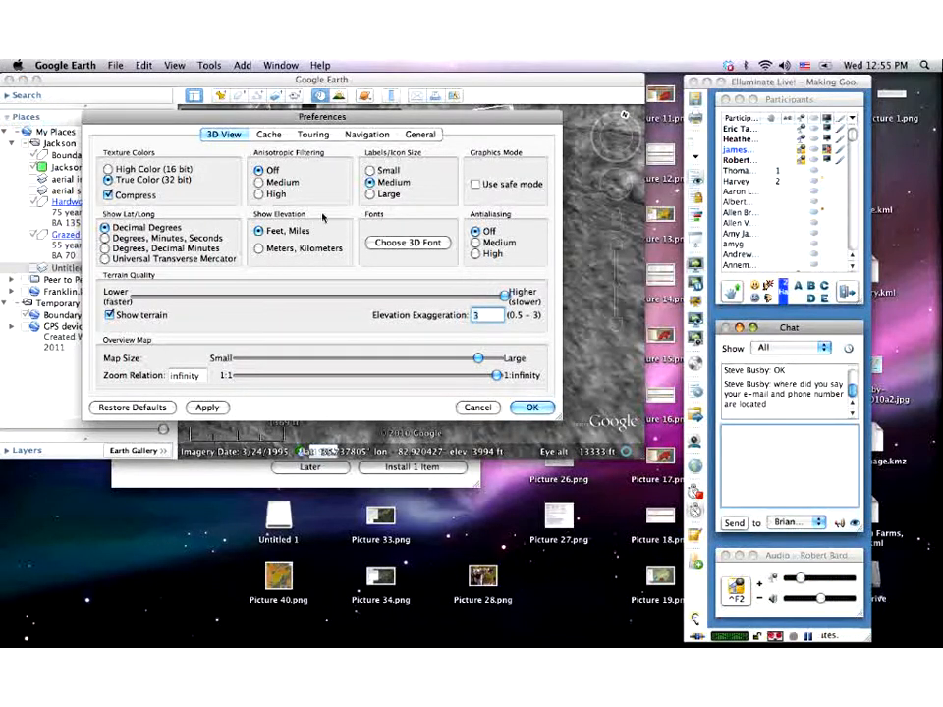
left_click(366, 135)
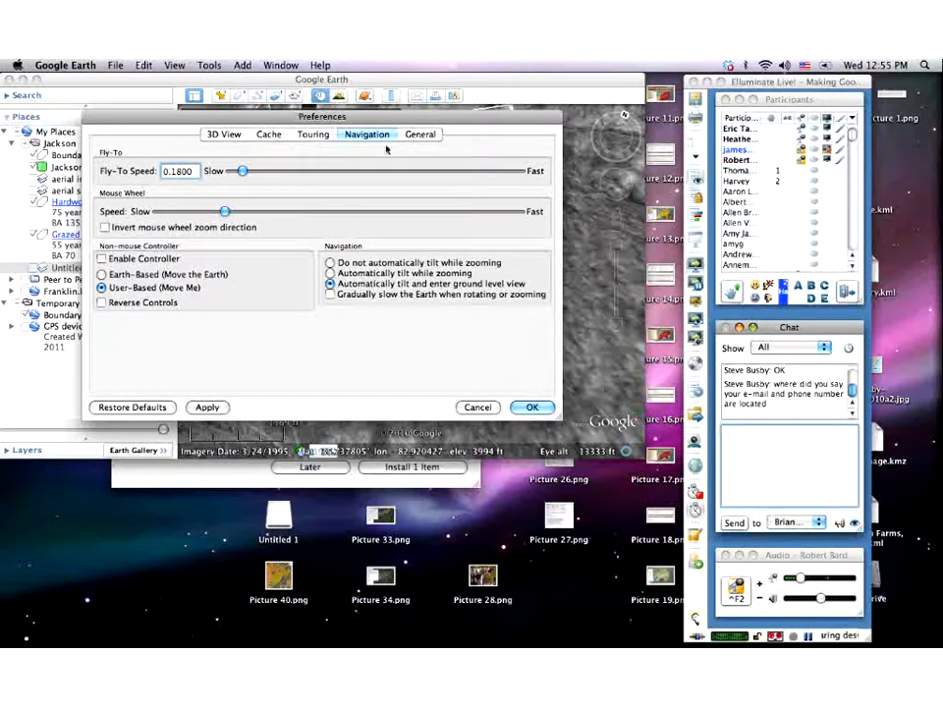
left_click(222, 134)
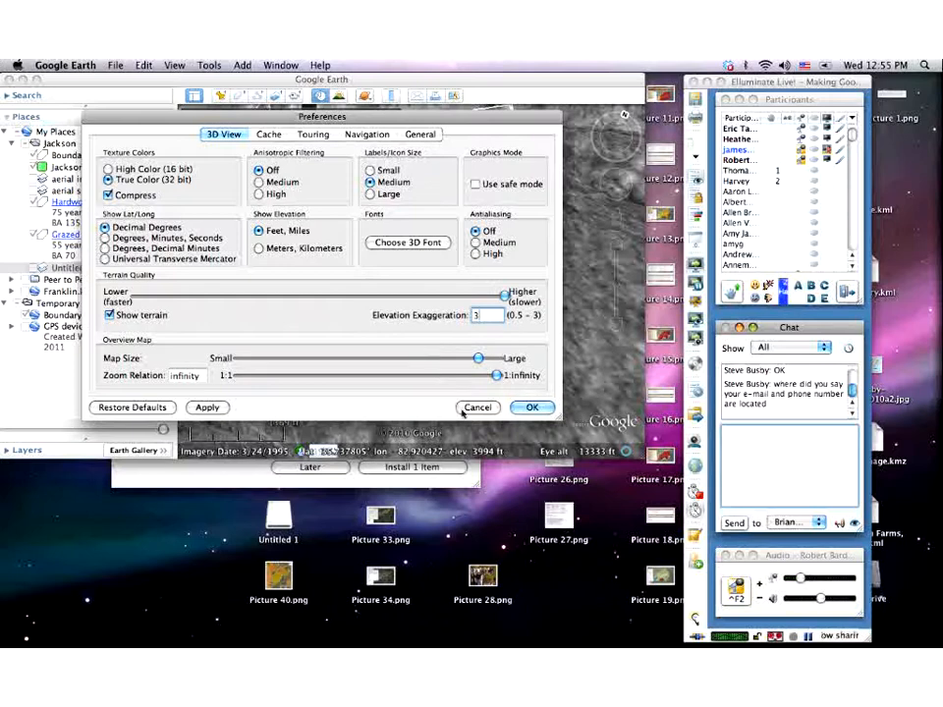
- Close the Preferences dialog with OK, keeping the 3D View settings
left_click(534, 409)
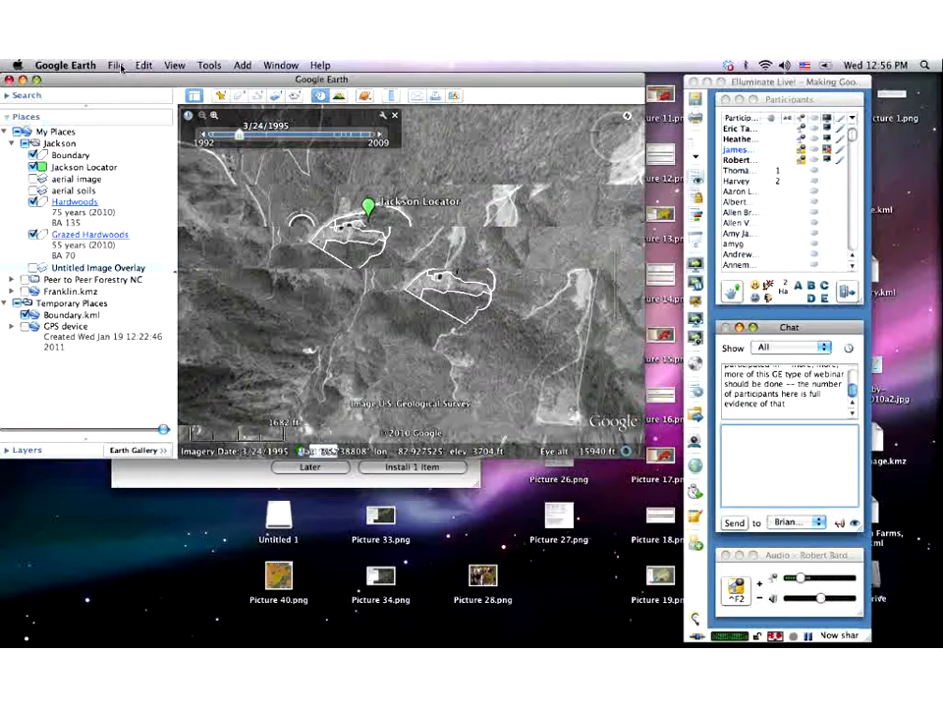
left_click(66, 65)
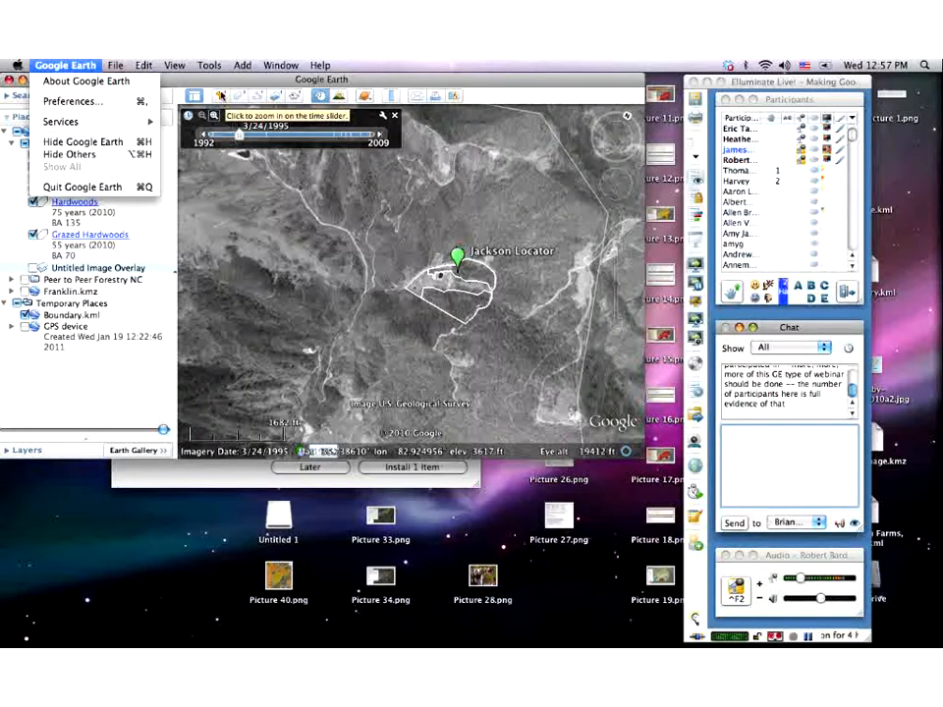
left_click(221, 96)
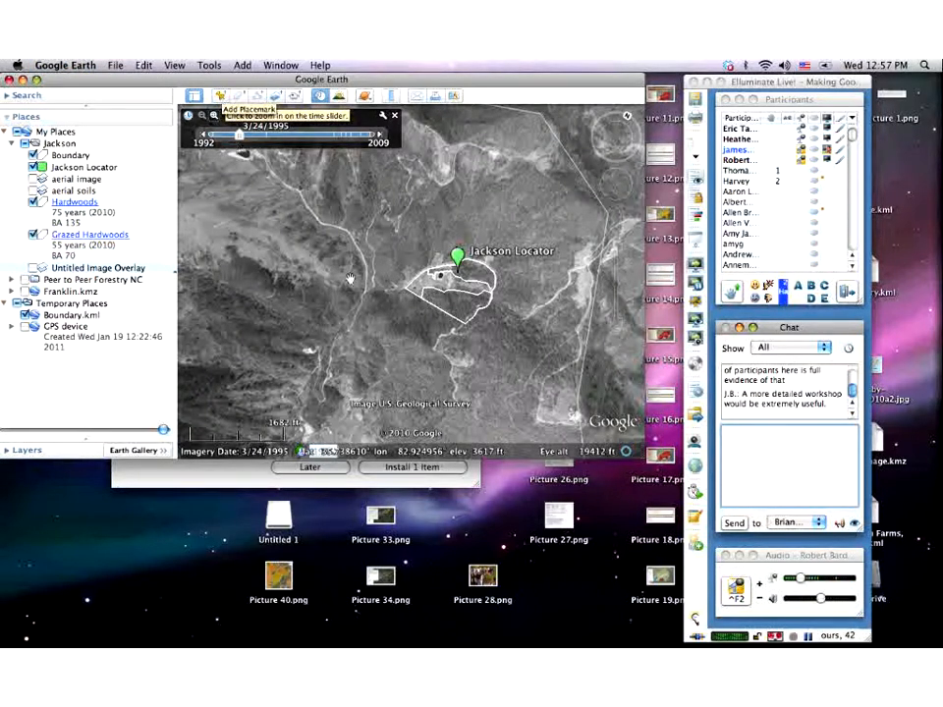
- Add an 'Untitled Placemark' at latitude 35.738610°, longitude -82.924956° with the default name
left_click(221, 96)
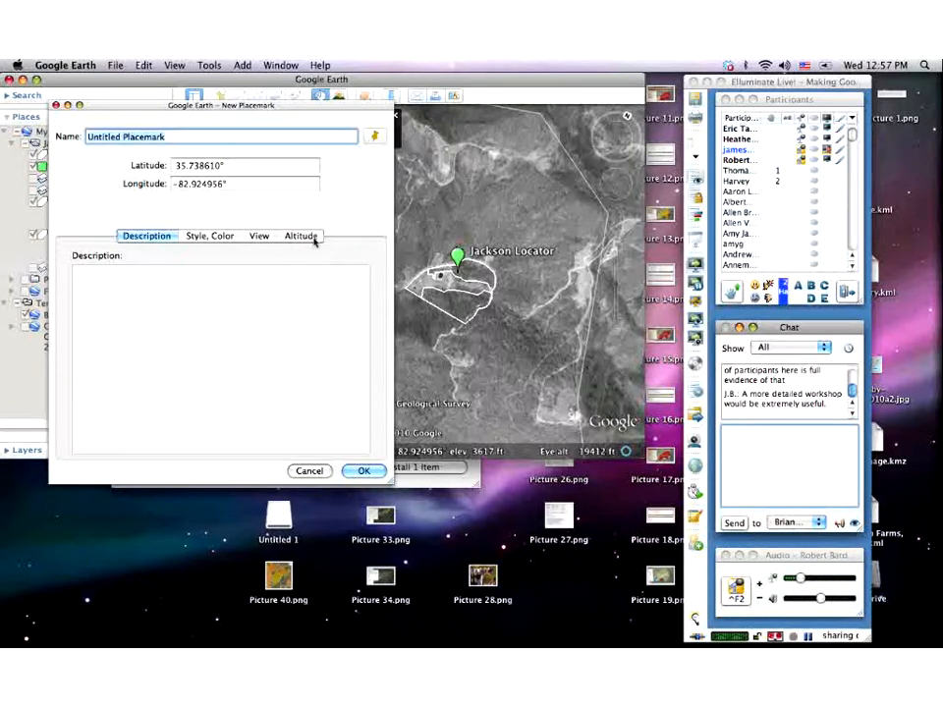
left_click(364, 472)
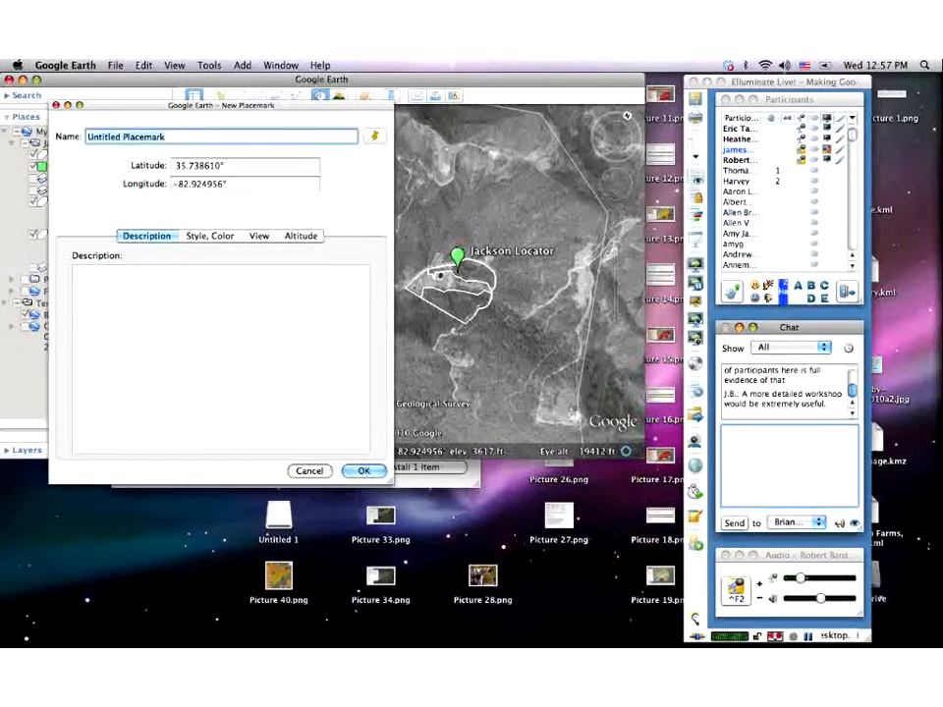
left_click(356, 474)
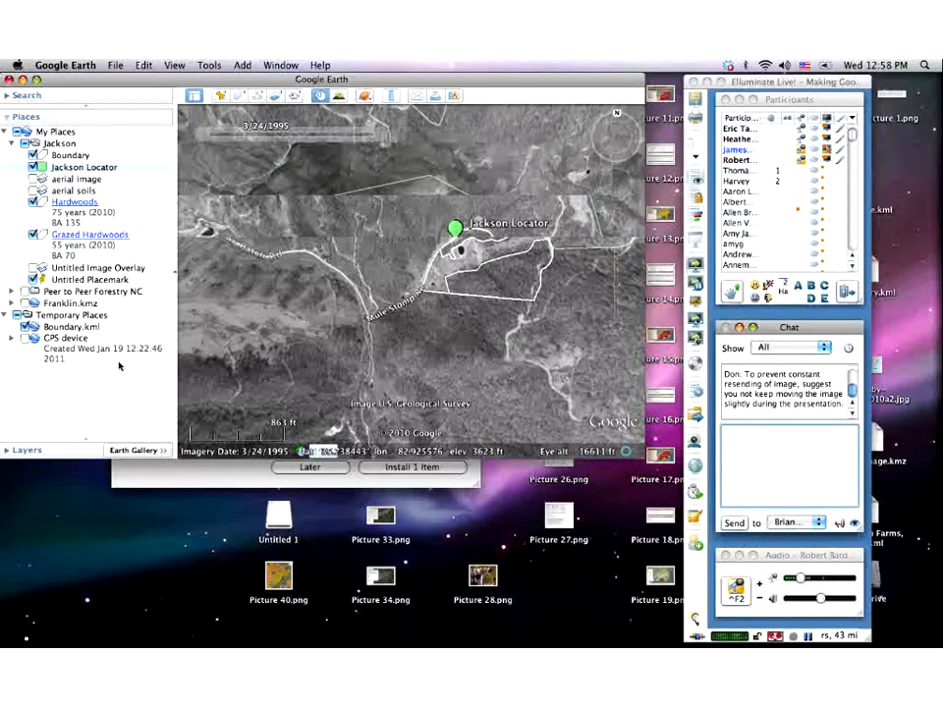
key("super+i")
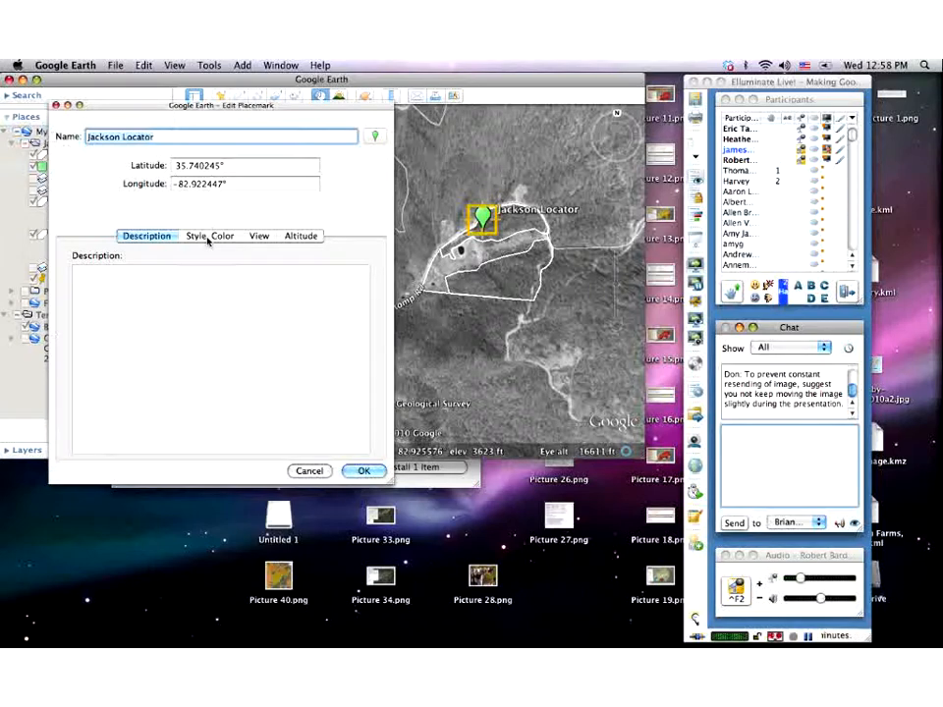
left_click(259, 236)
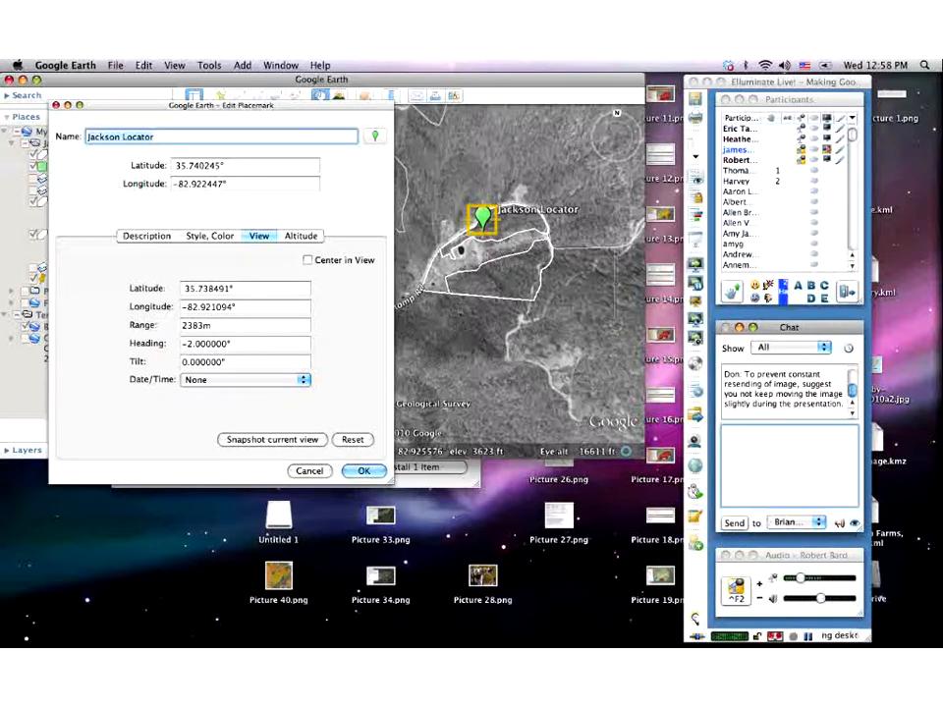
left_click(311, 237)
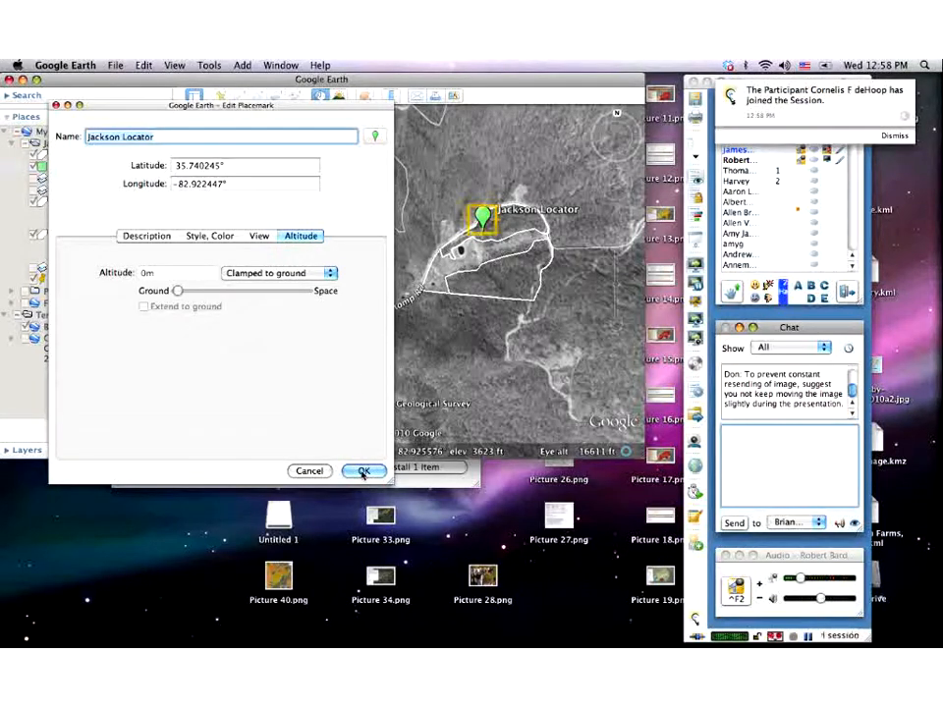
left_click(309, 472)
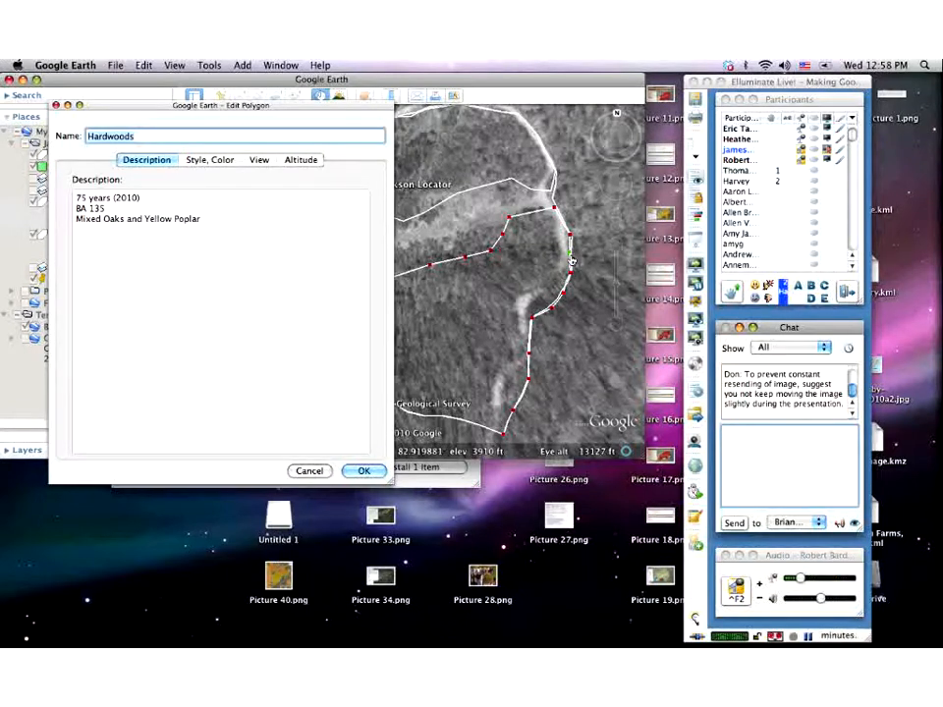
left_click(312, 471)
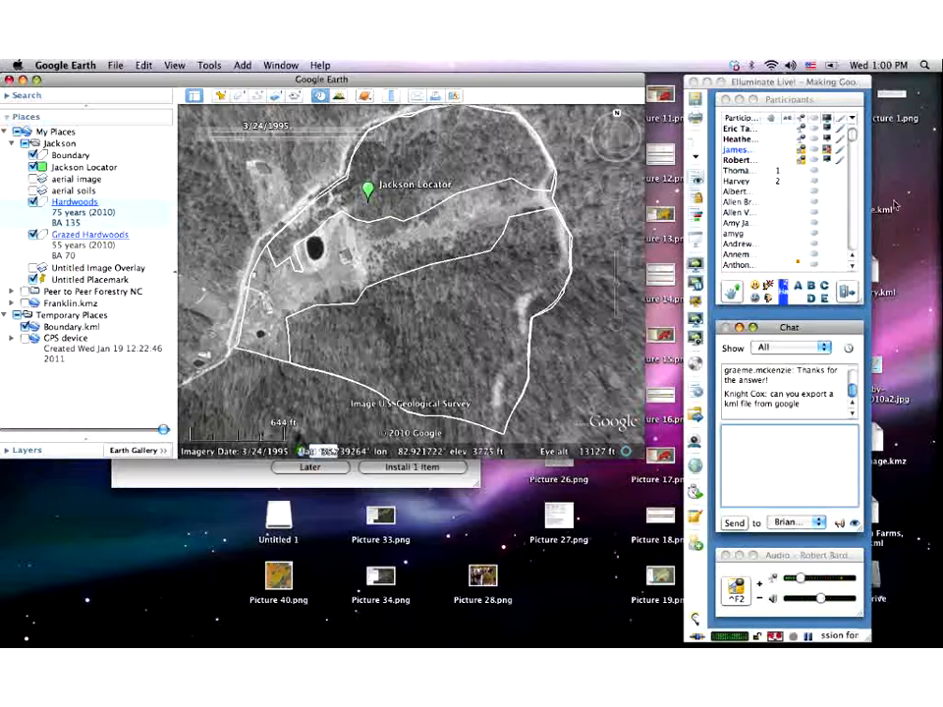
- Start saving the Jackson folder as Jackson.kml in KML format, then close the Save dialog
right_click(54, 146)
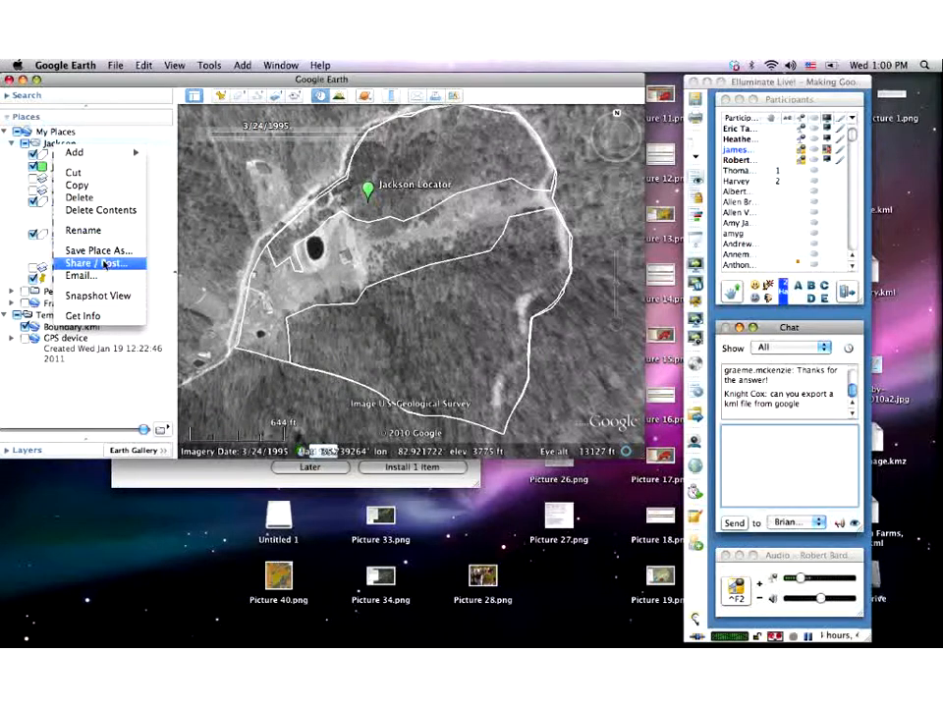
left_click(98, 252)
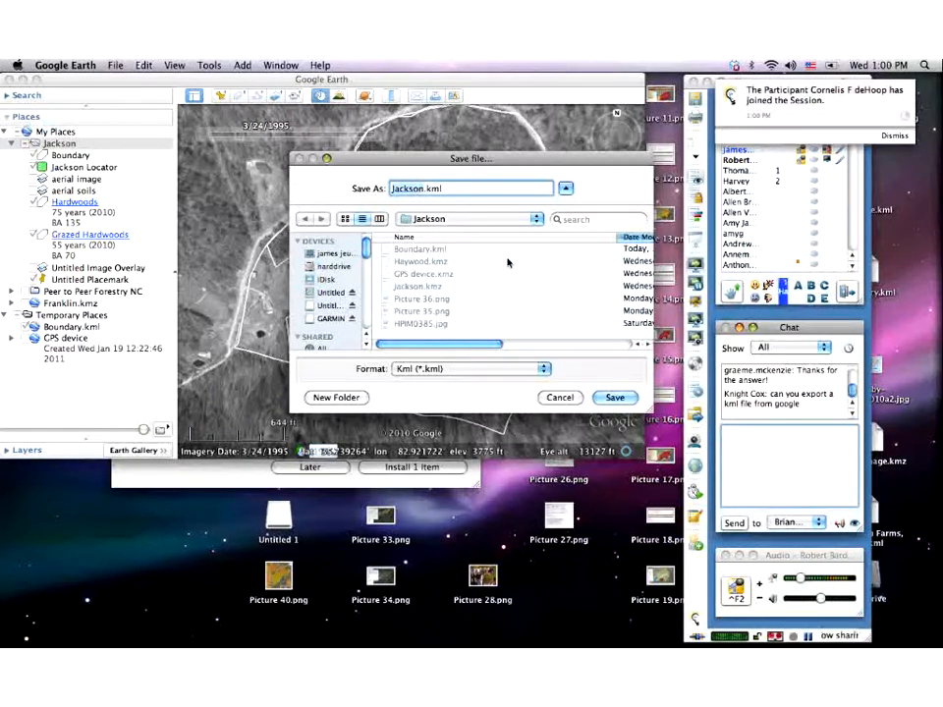
left_click(546, 396)
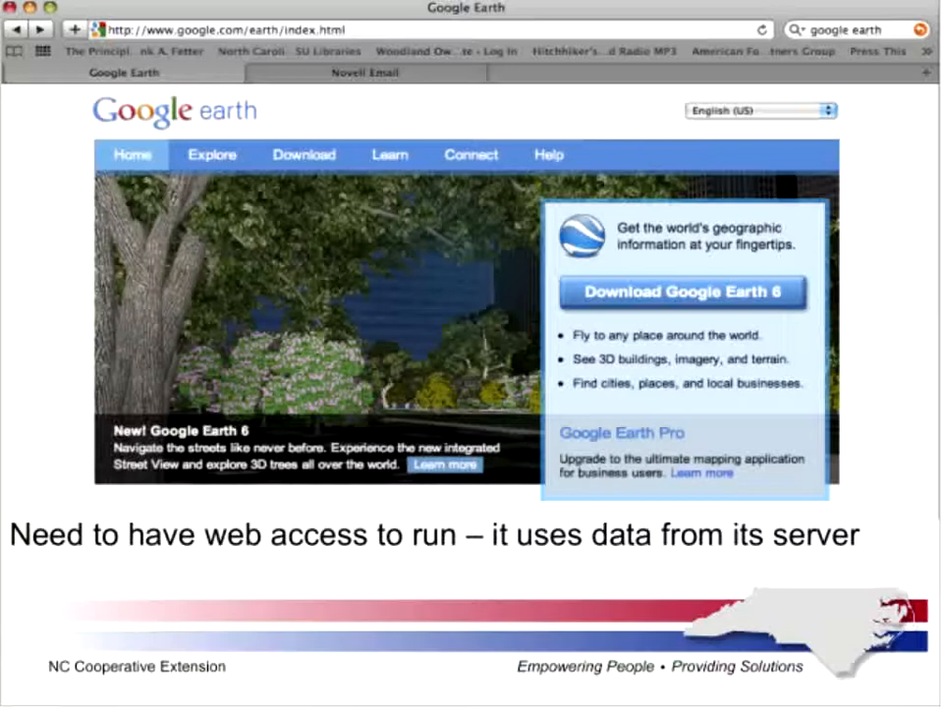
- Advance past the Part 1 and Part 2 question slides to the 'In summary' slide
key("Right")
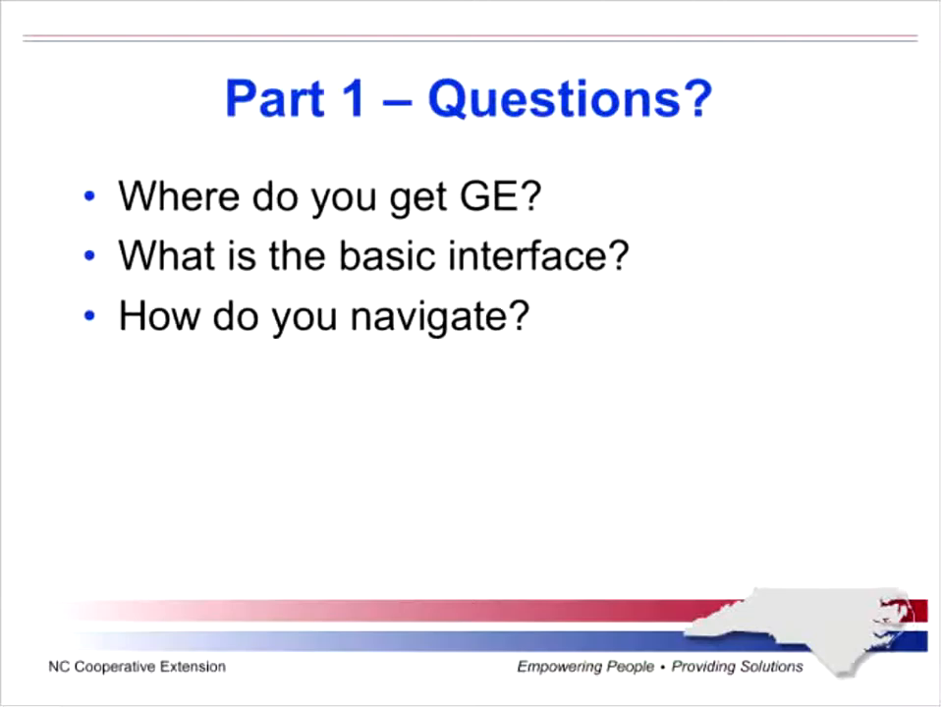
key("Right")
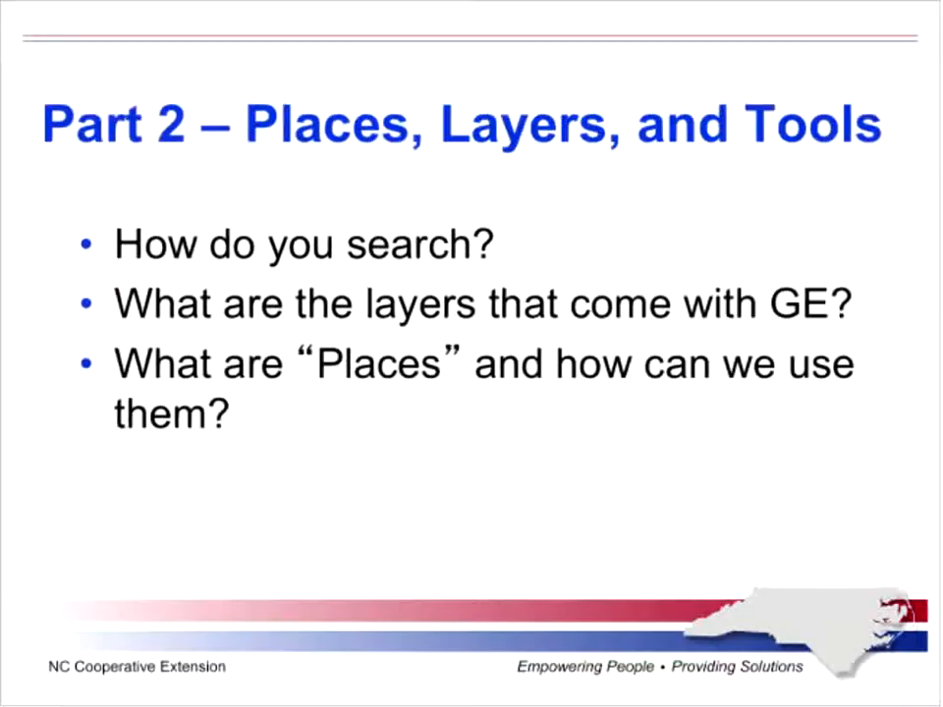
key("Right")
key("Right")
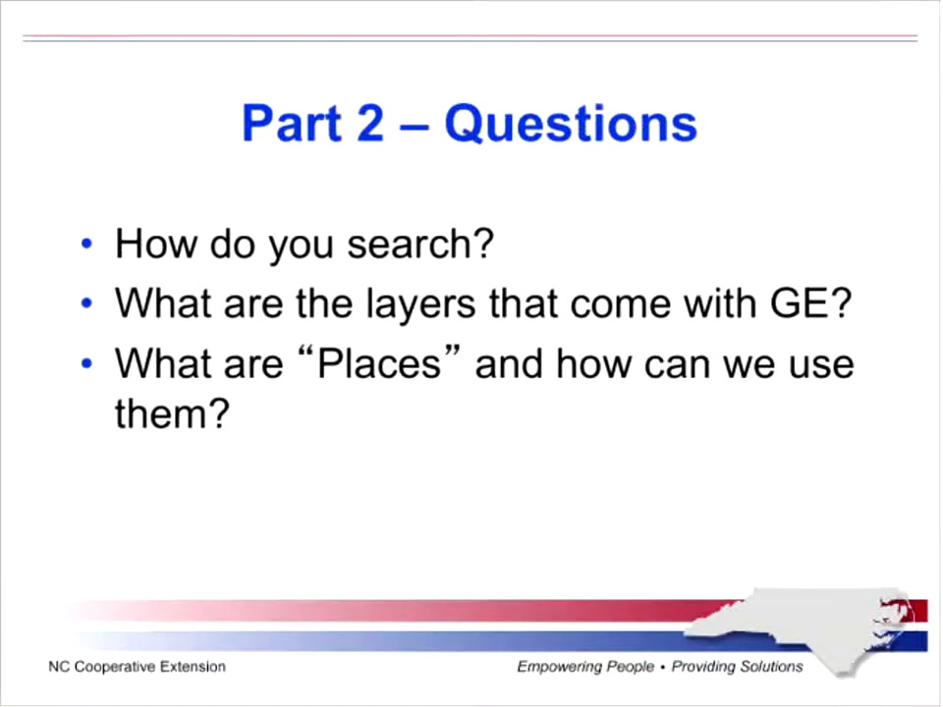
key("Right")
key("Right")
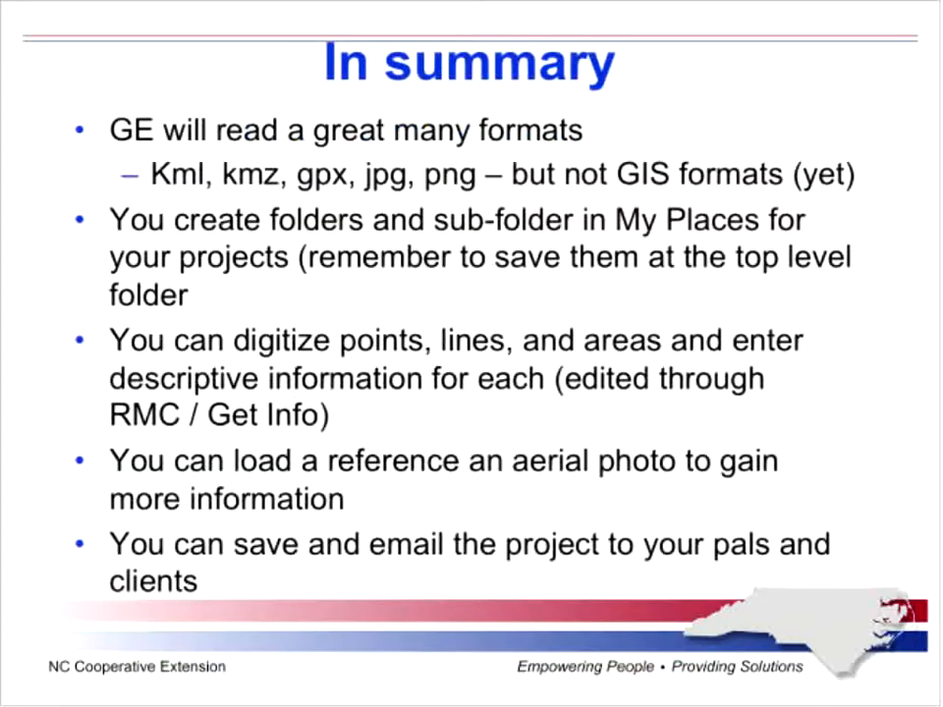
key("Right")
key("Right")
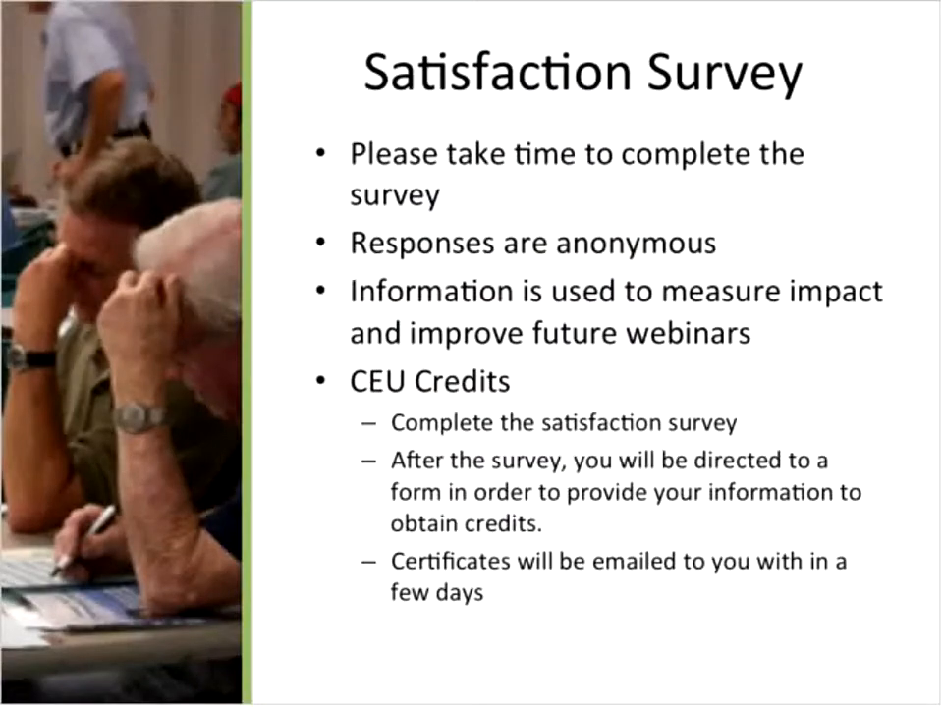